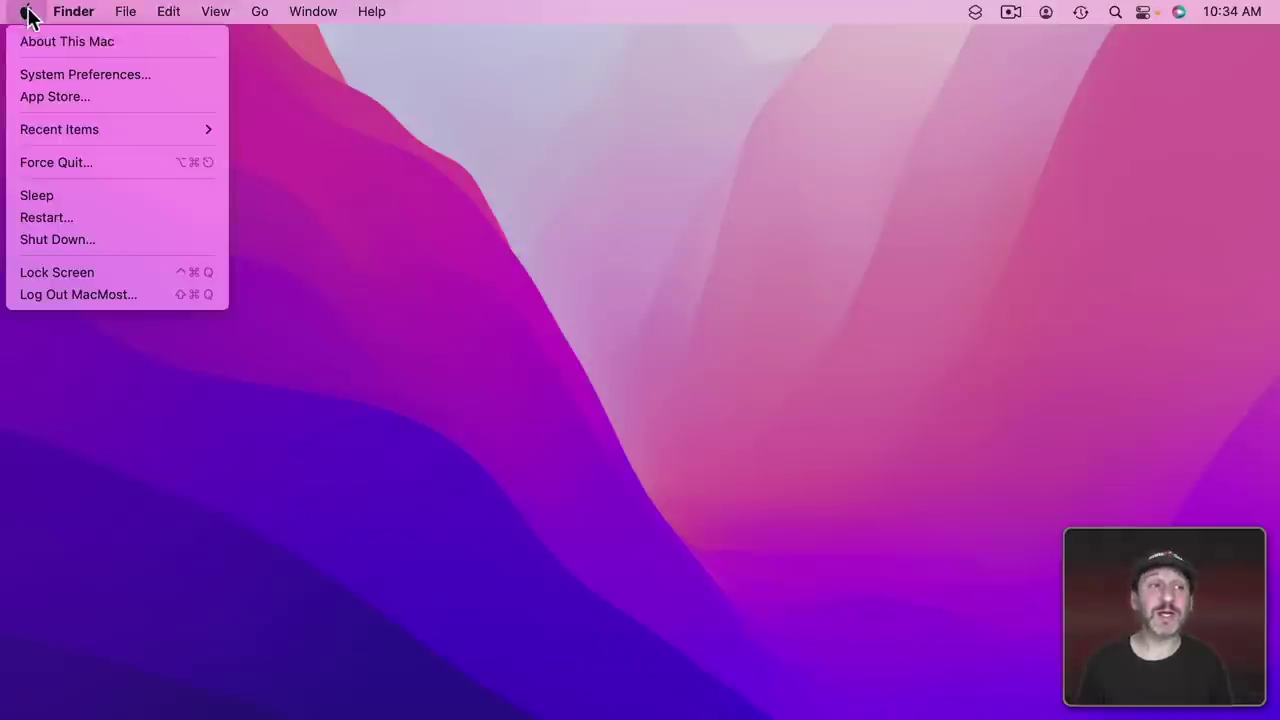
# - Open System Preferences > Keyboard > Shortcuts and view the Screenshots shortcuts
pyautogui.click(46, 72)
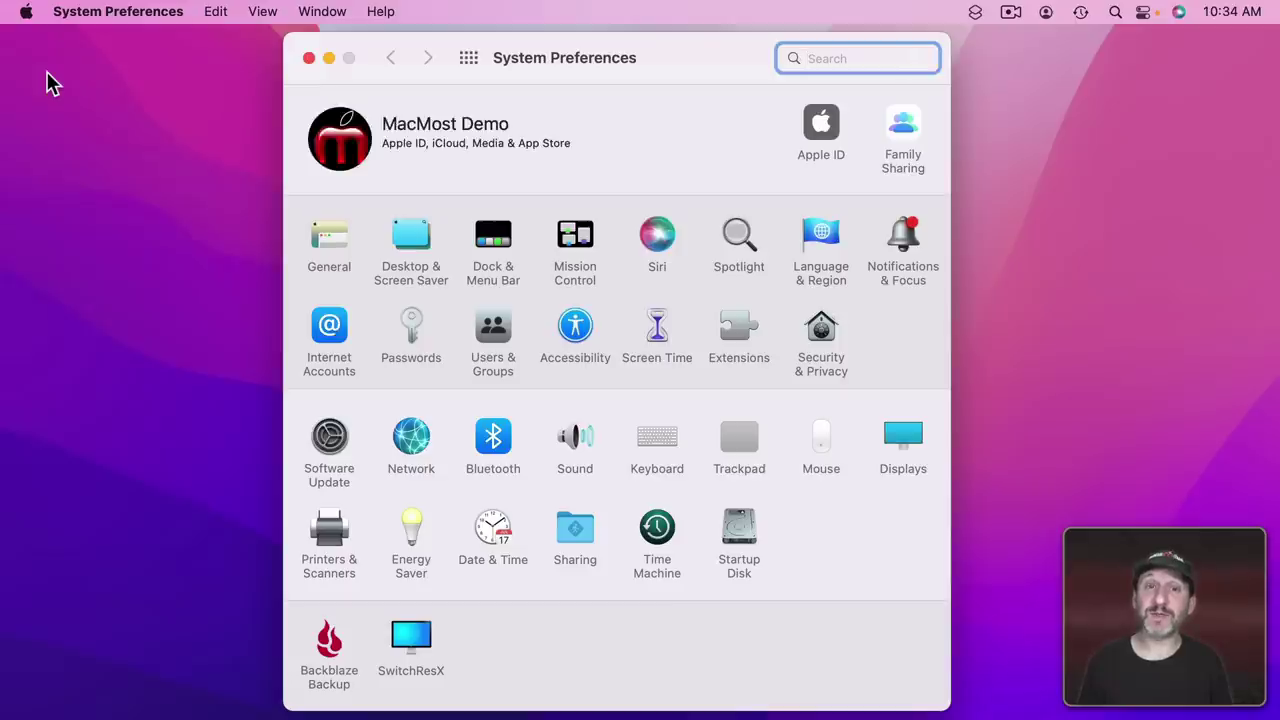
pyautogui.click(655, 440)
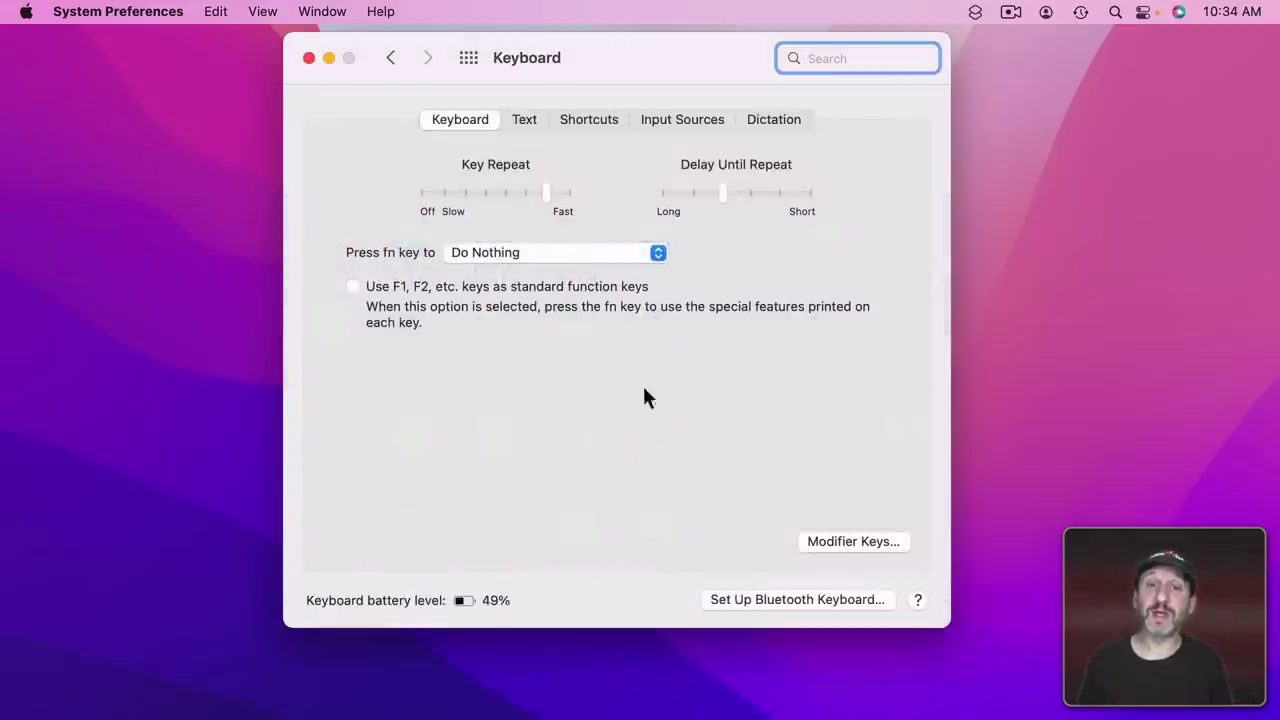
pyautogui.click(576, 118)
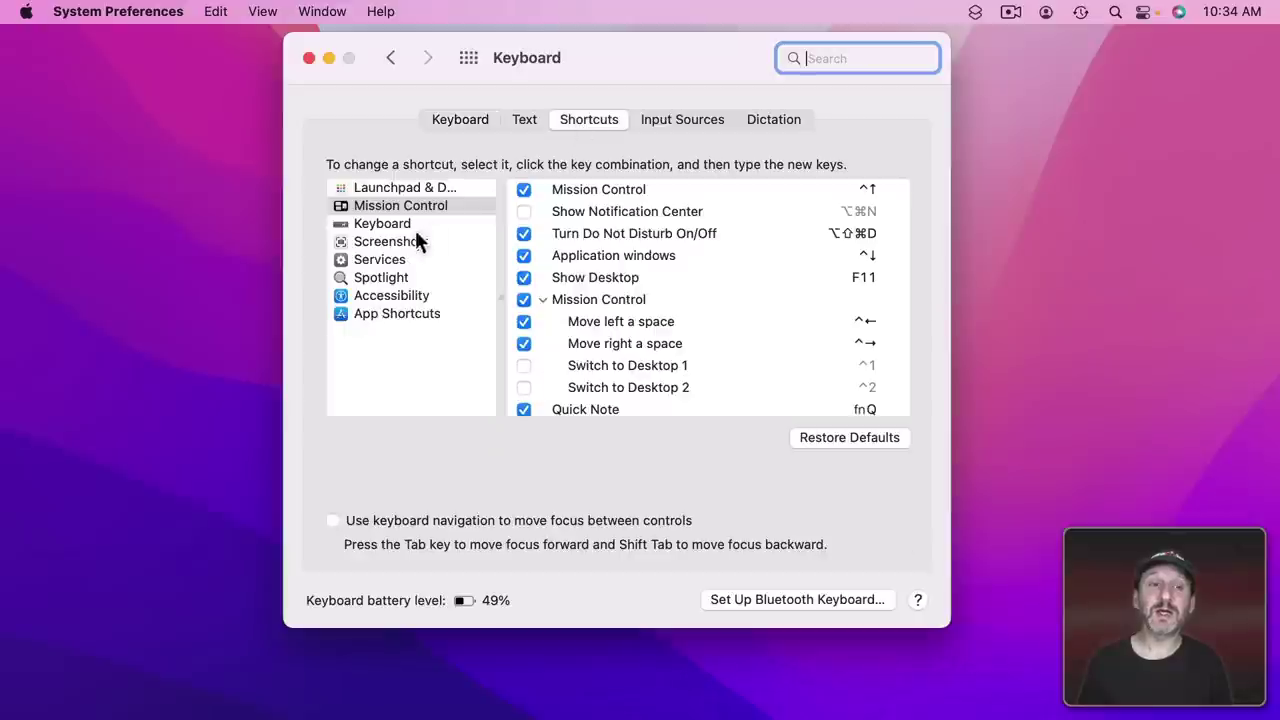
pyautogui.click(430, 242)
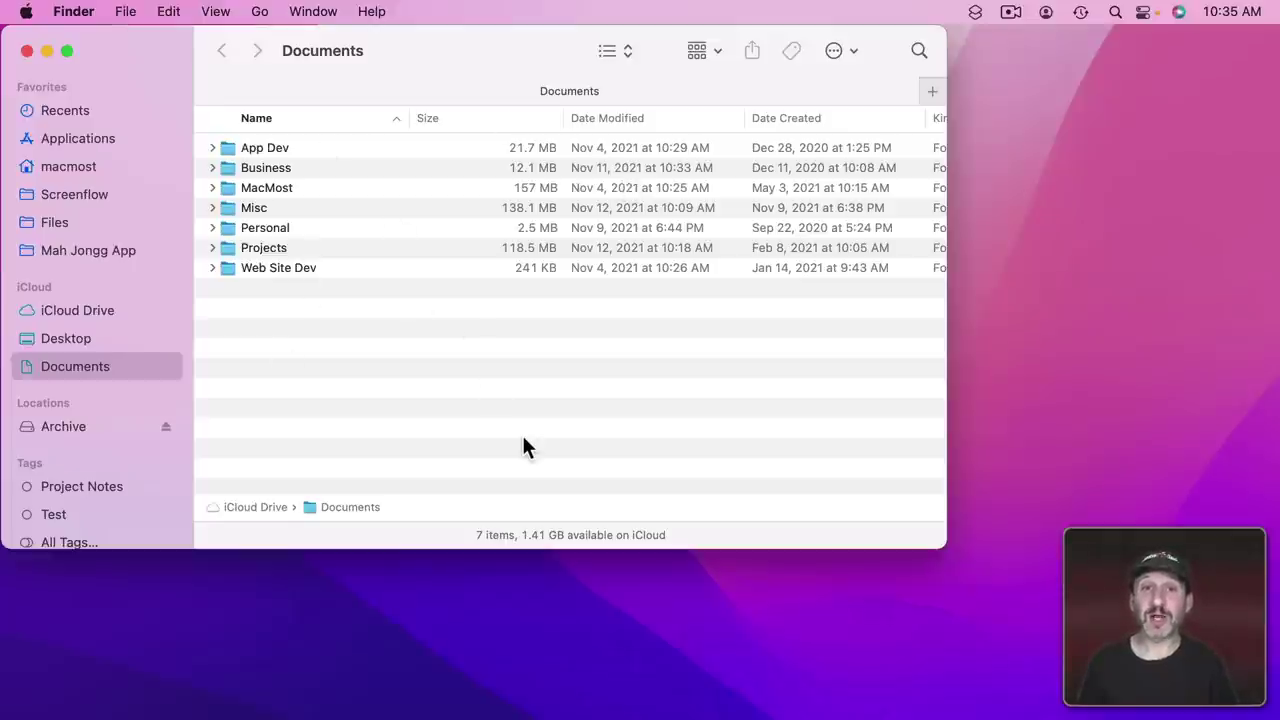
# - Bring up the Shift-Command-5 screenshot toolbar and show its Options list
pyautogui.press('shift+super+5')
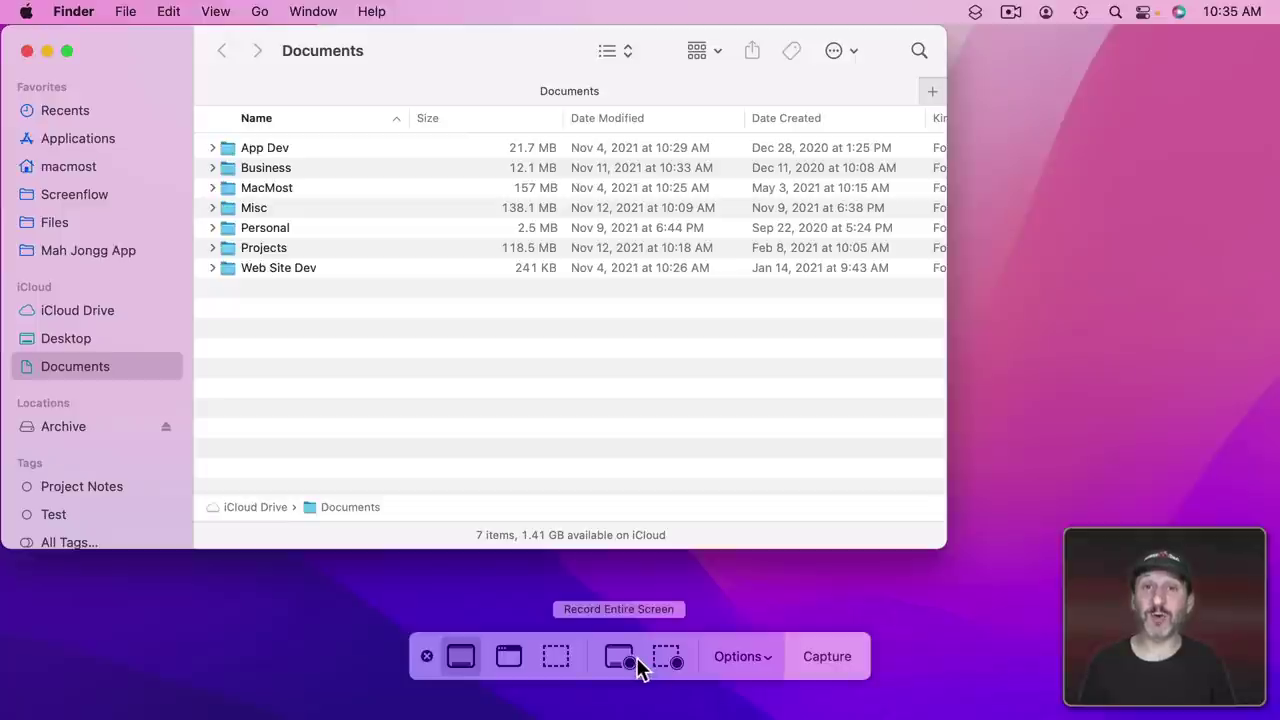
pyautogui.click(741, 660)
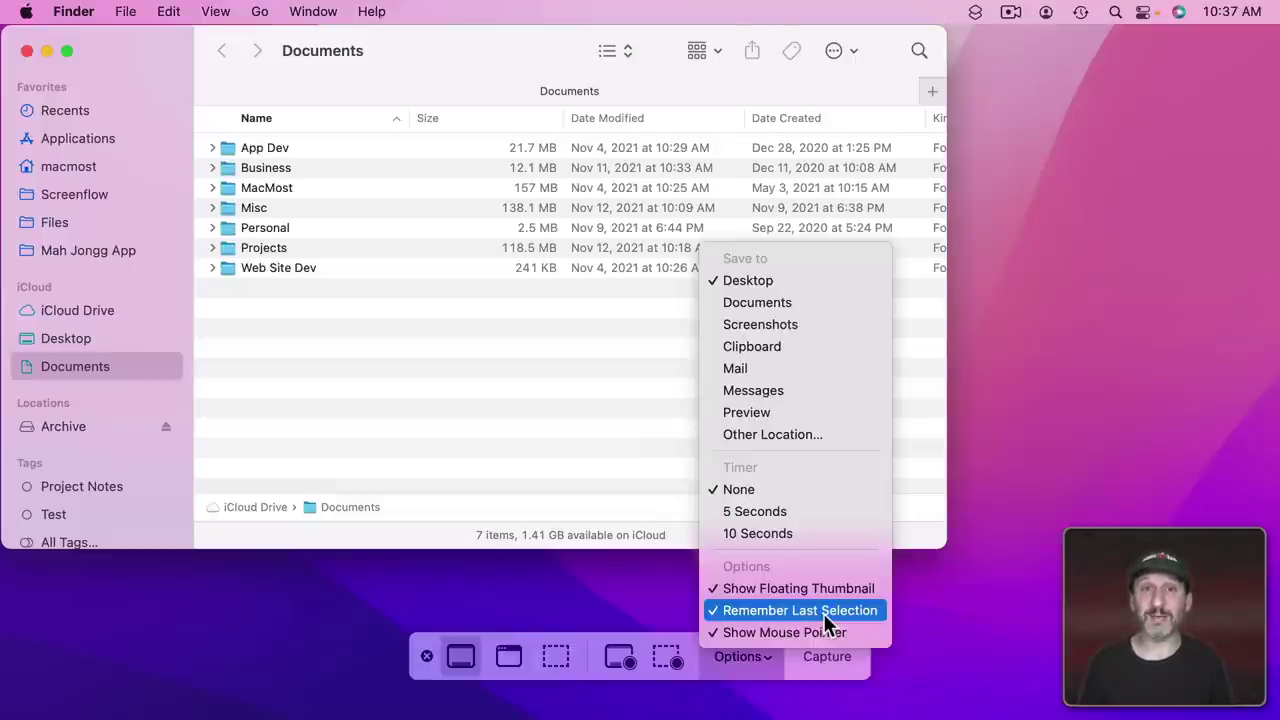
# - Toggle Remember Last Selection, which closes the Options list
pyautogui.click(826, 620)
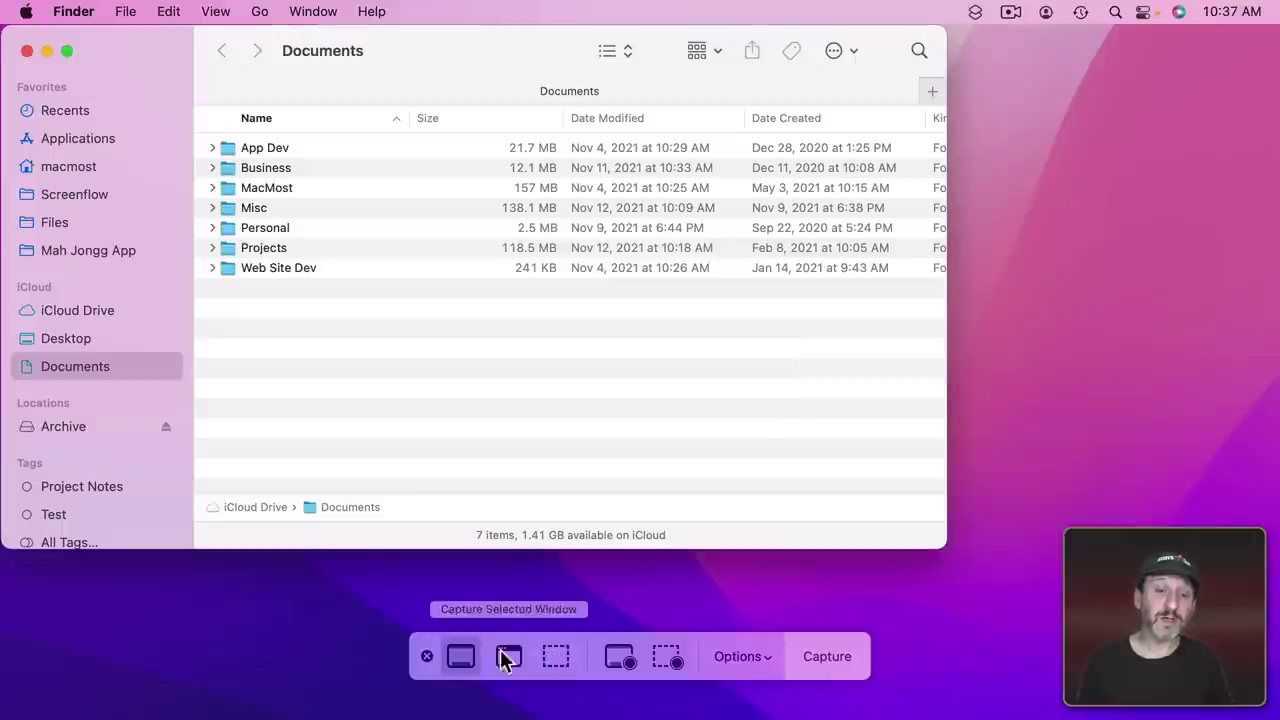
# - Capture a selected portion framing the Finder sidebar and Name column
pyautogui.click(557, 658)
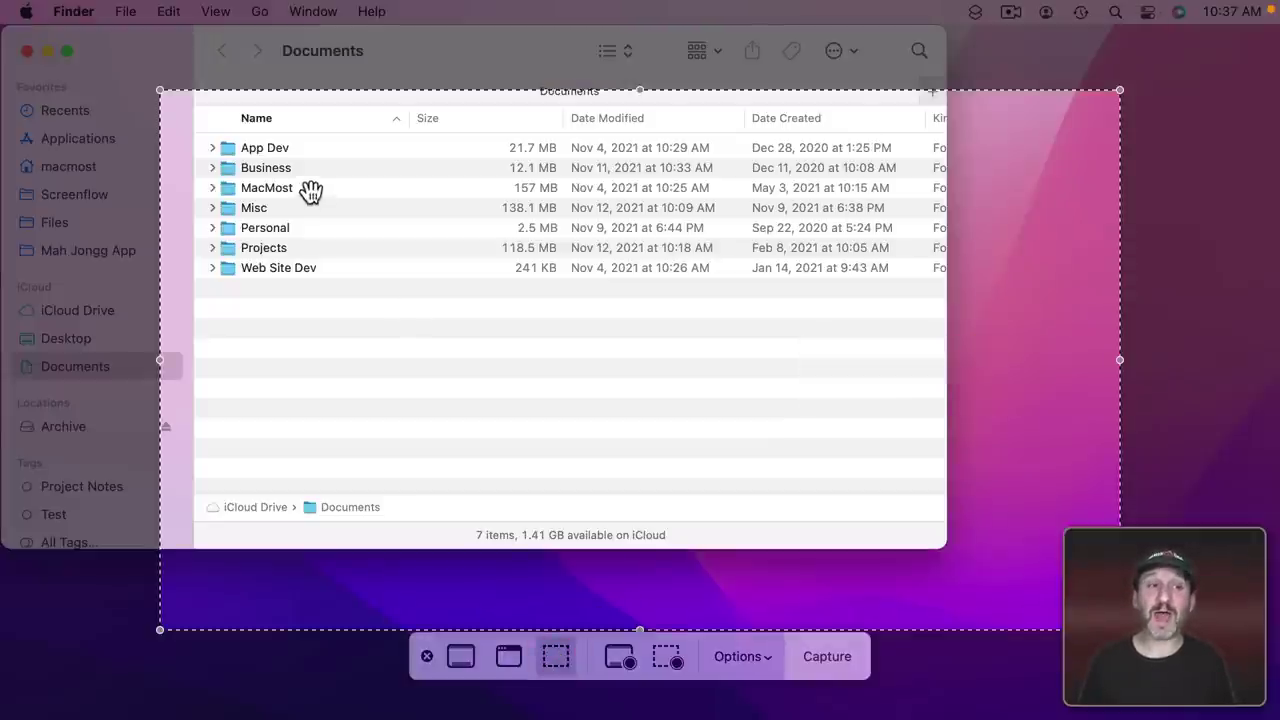
pyautogui.moveTo(157, 87); pyautogui.dragTo(195, 107)
pyautogui.moveTo(660, 104)
pyautogui.mouseDown()
pyautogui.moveTo(657, 200)
pyautogui.moveTo(640, 104)
pyautogui.mouseUp()
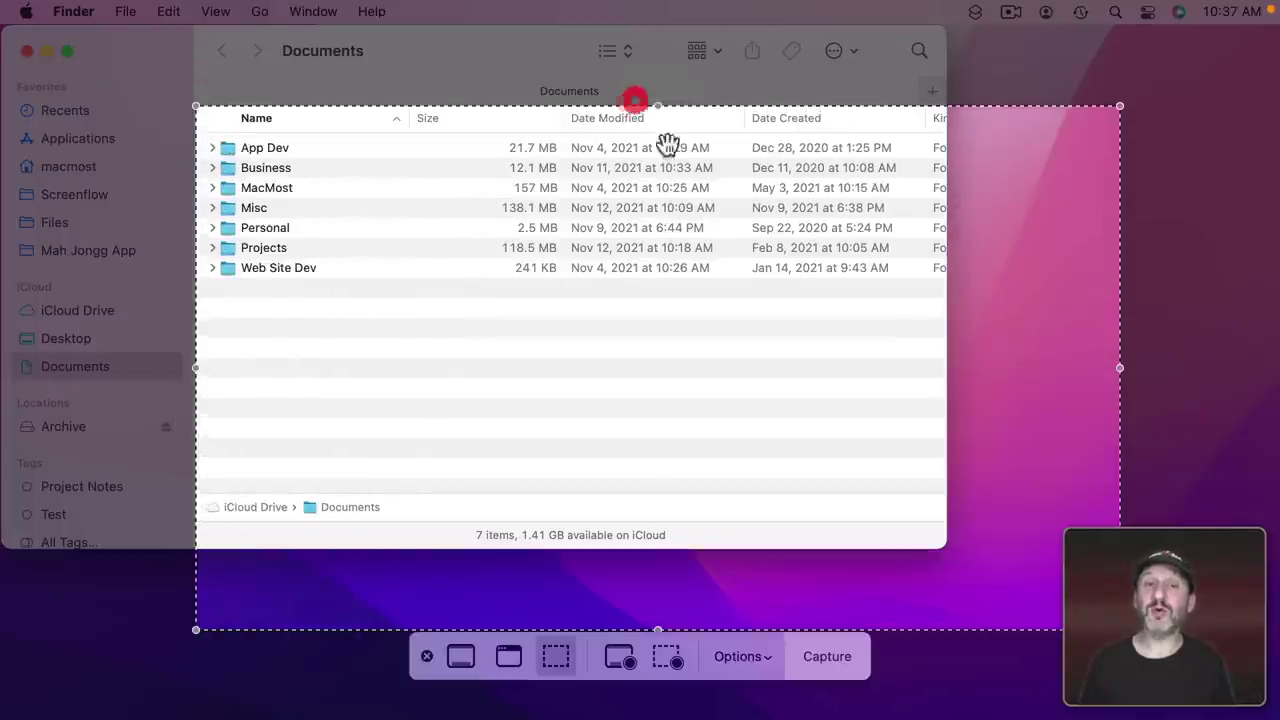
pyautogui.moveTo(674, 331); pyautogui.dragTo(551, 257)
pyautogui.moveTo(1000, 560); pyautogui.dragTo(603, 425)
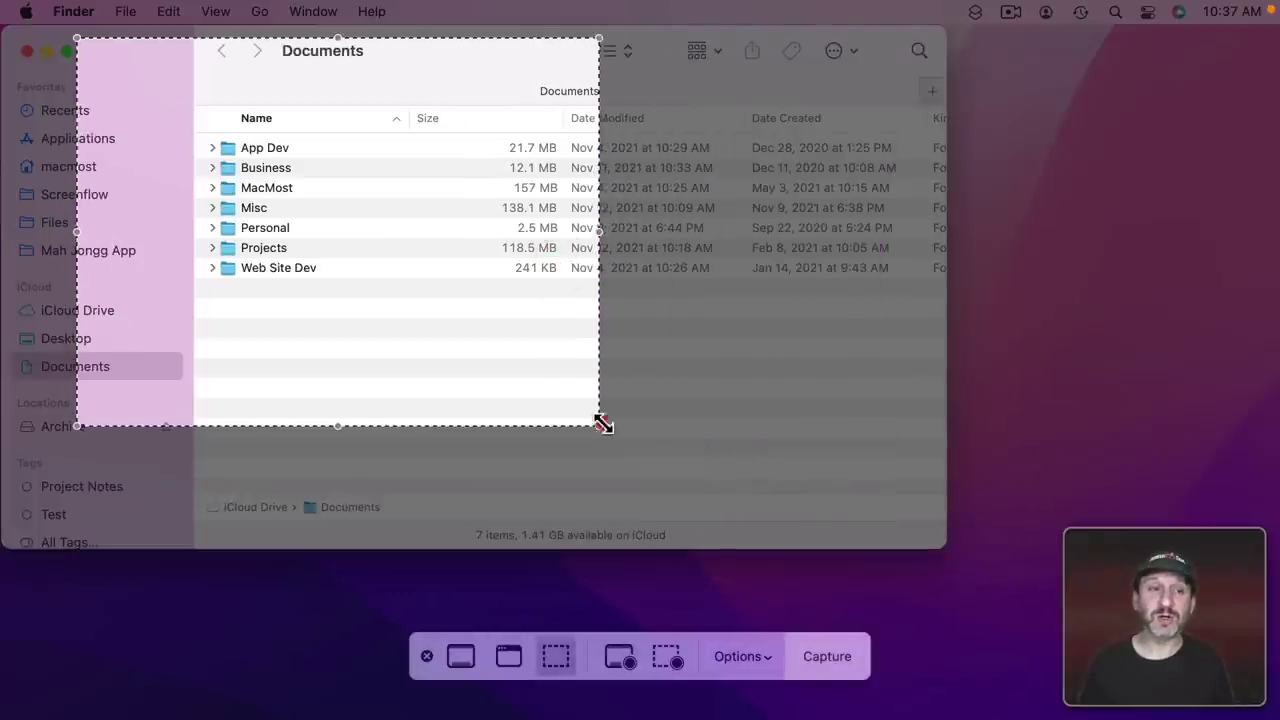
pyautogui.moveTo(305, 265); pyautogui.dragTo(211, 224)
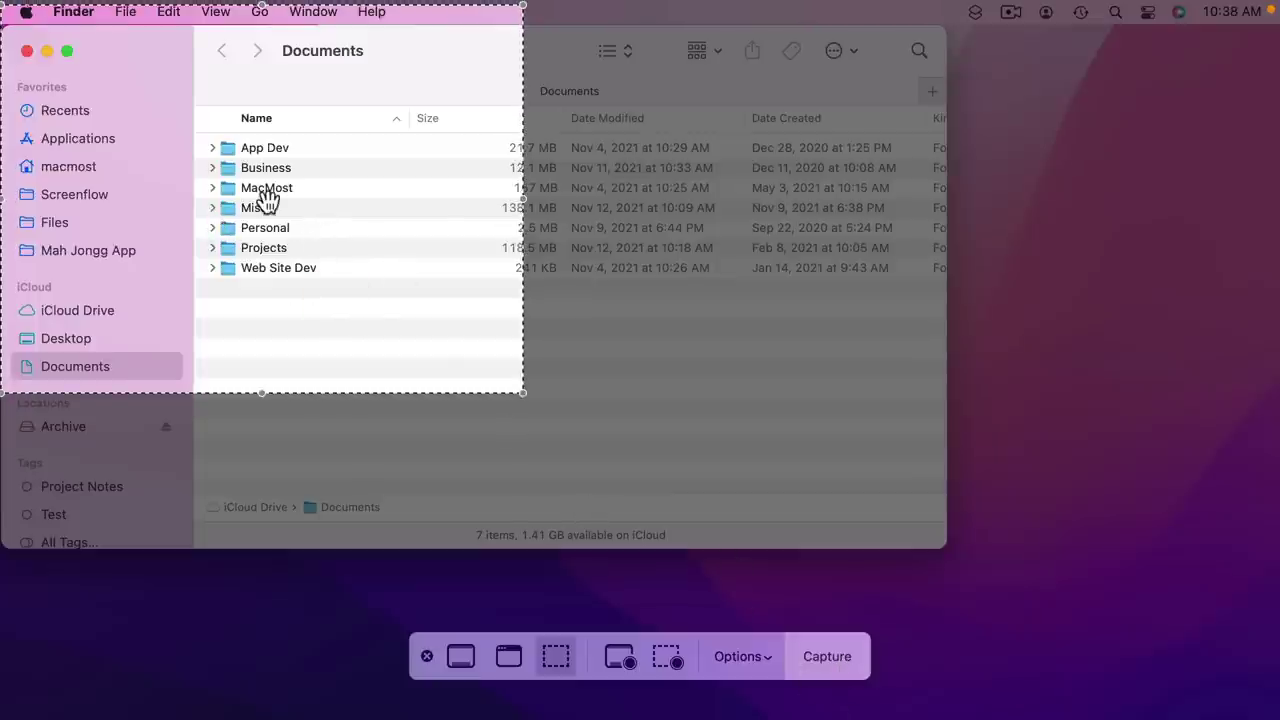
pyautogui.press('Return')
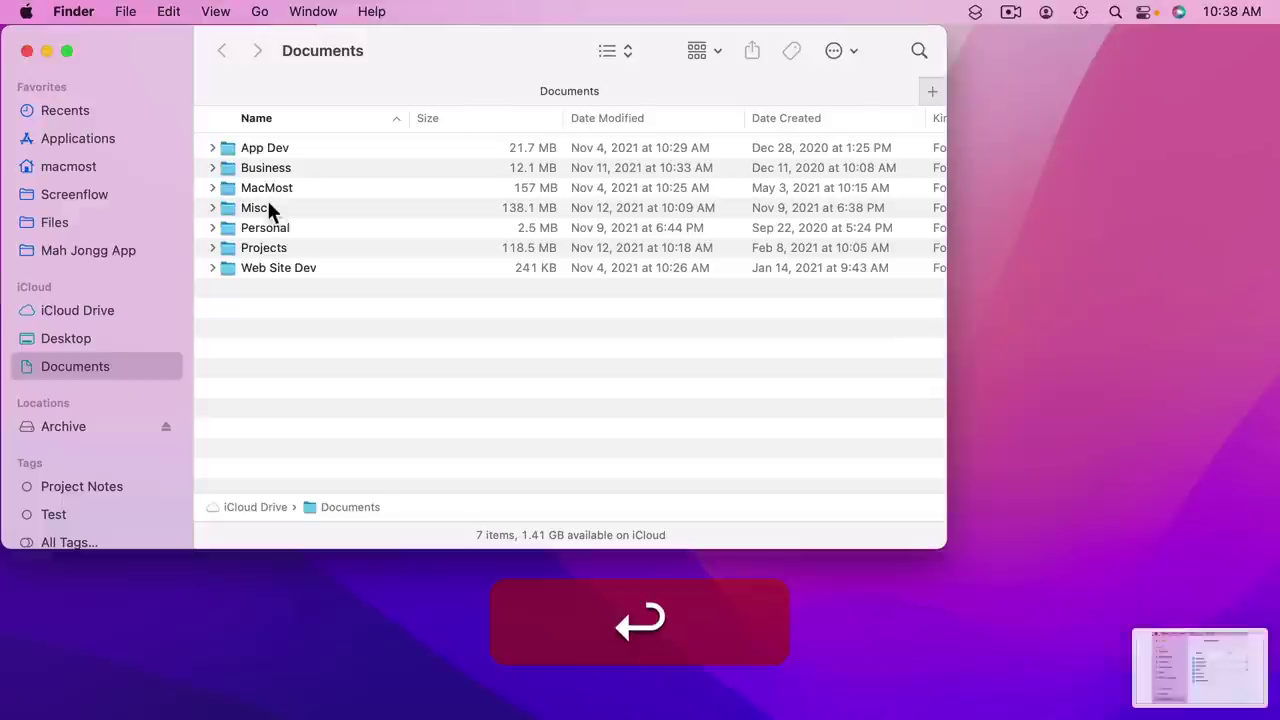
# - Open the capture in Markup, sketch and delete a loop at App Dev, then draw one around App Dev and Business
pyautogui.click(1200, 680)
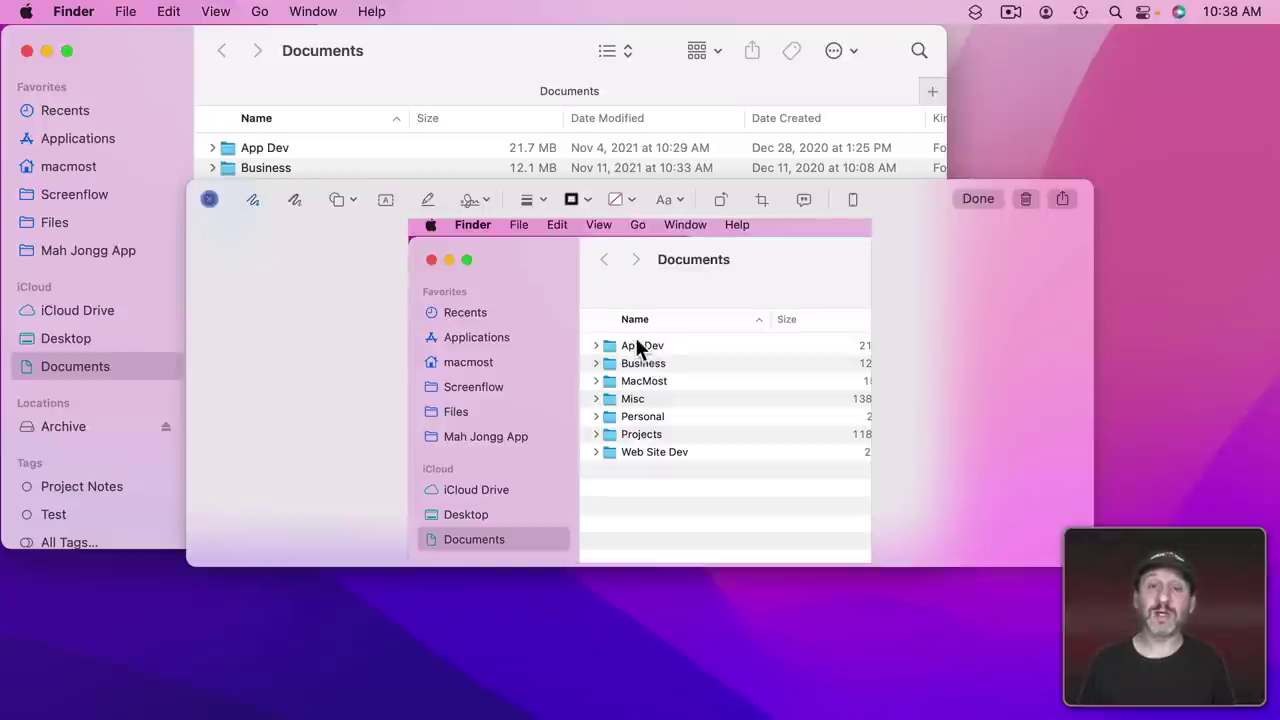
pyautogui.moveTo(632, 322)
pyautogui.mouseDown()
pyautogui.moveTo(560, 341)
pyautogui.moveTo(658, 337)
pyautogui.moveTo(622, 322)
pyautogui.mouseUp()
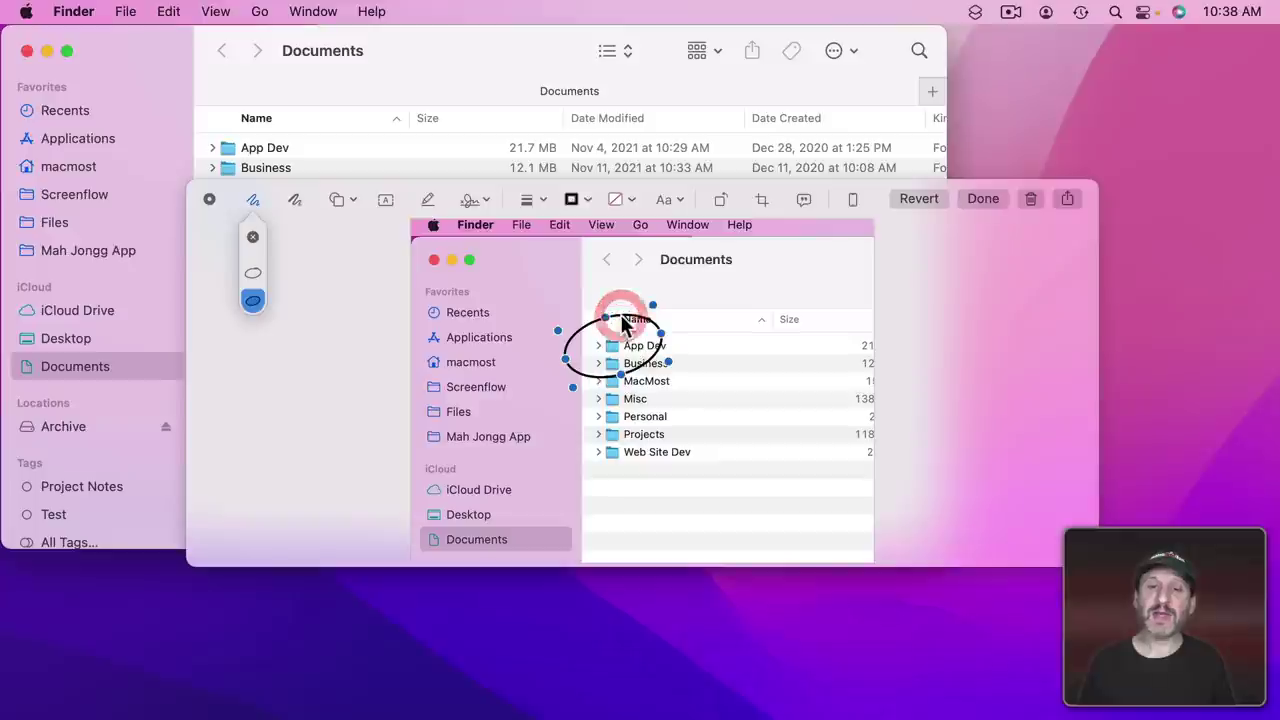
pyautogui.click(256, 300)
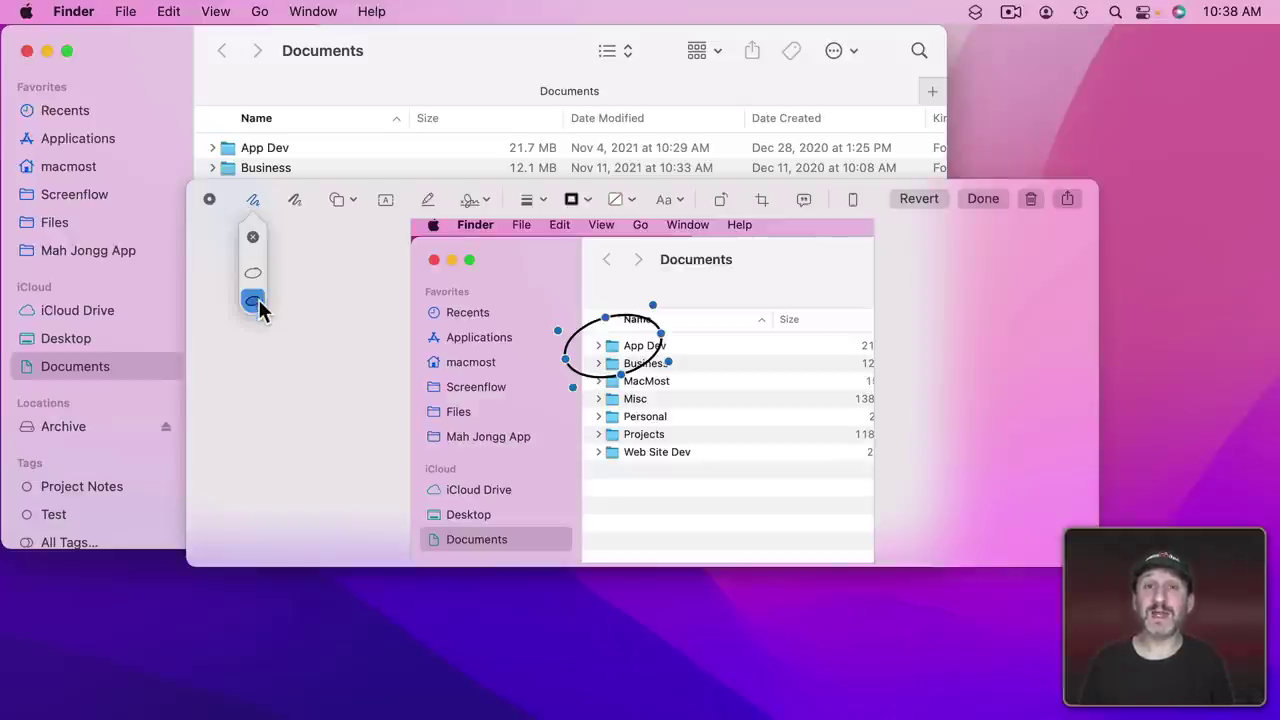
pyautogui.press('BackSpace')
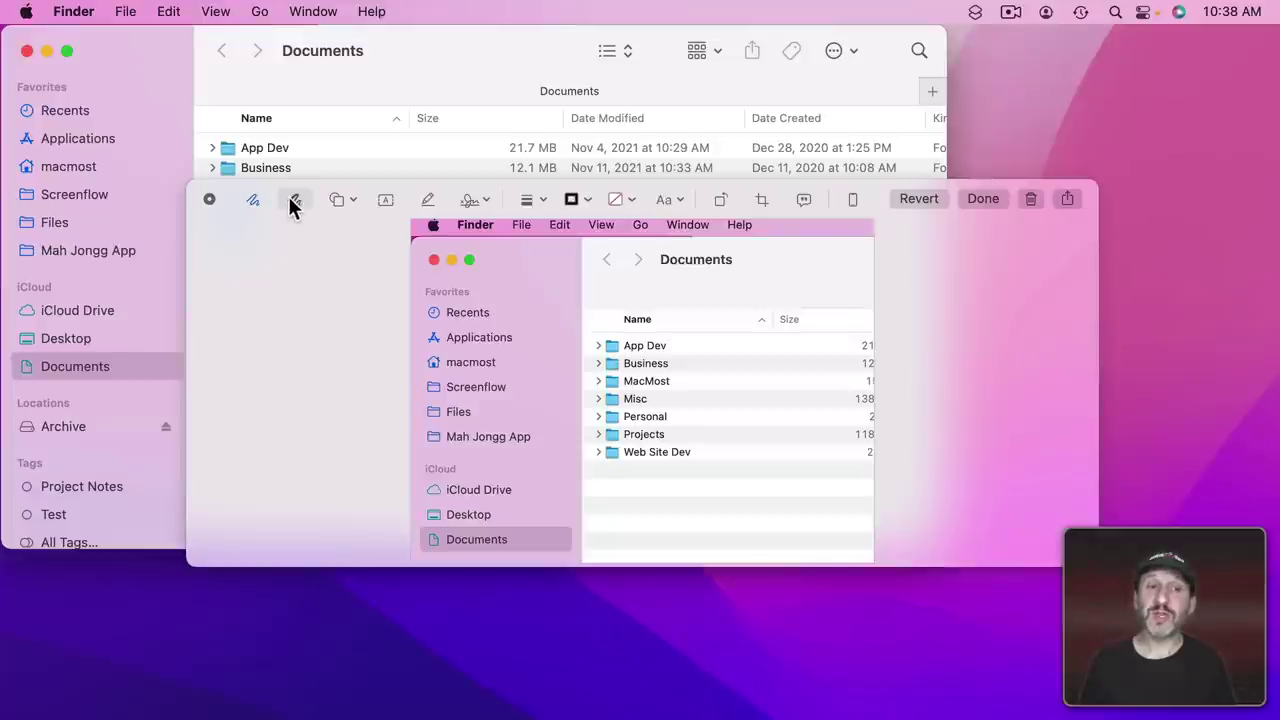
pyautogui.click(294, 203)
pyautogui.moveTo(630, 316)
pyautogui.mouseDown()
pyautogui.moveTo(665, 385)
pyautogui.moveTo(790, 360)
pyautogui.mouseUp()
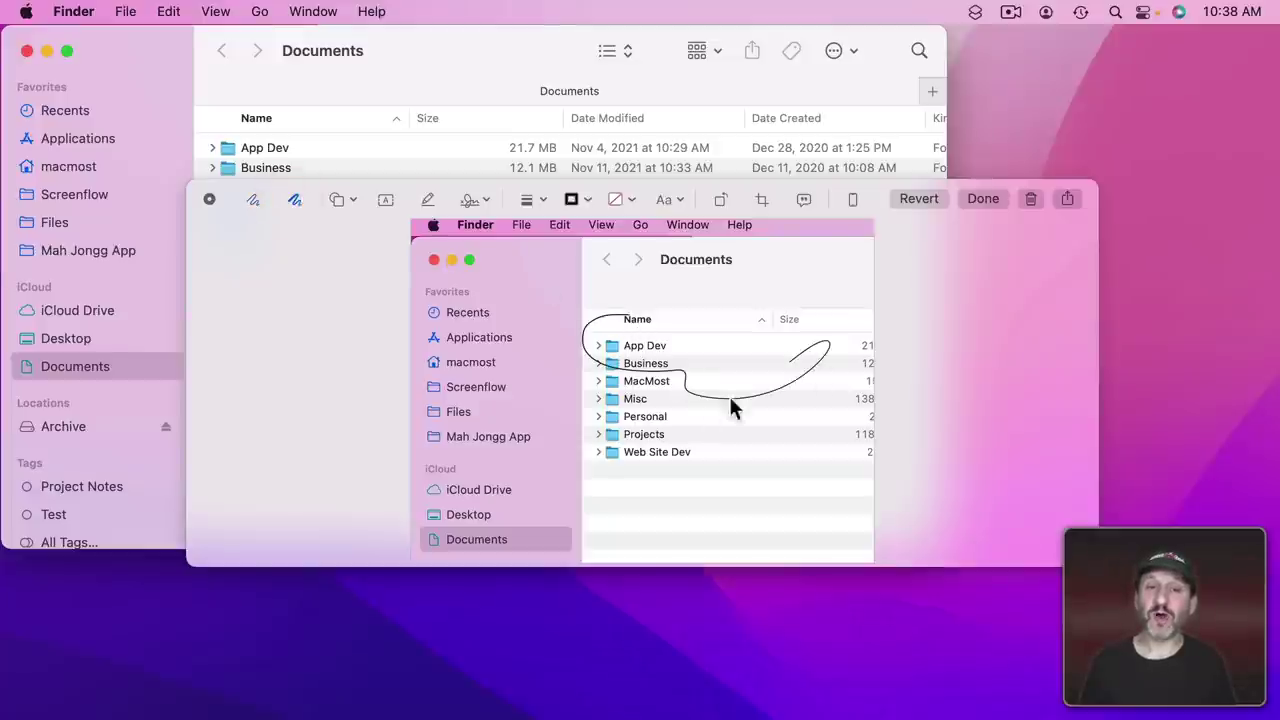
# - Add a circle beside the Name heading, reshape it, then delete it
pyautogui.click(337, 200)
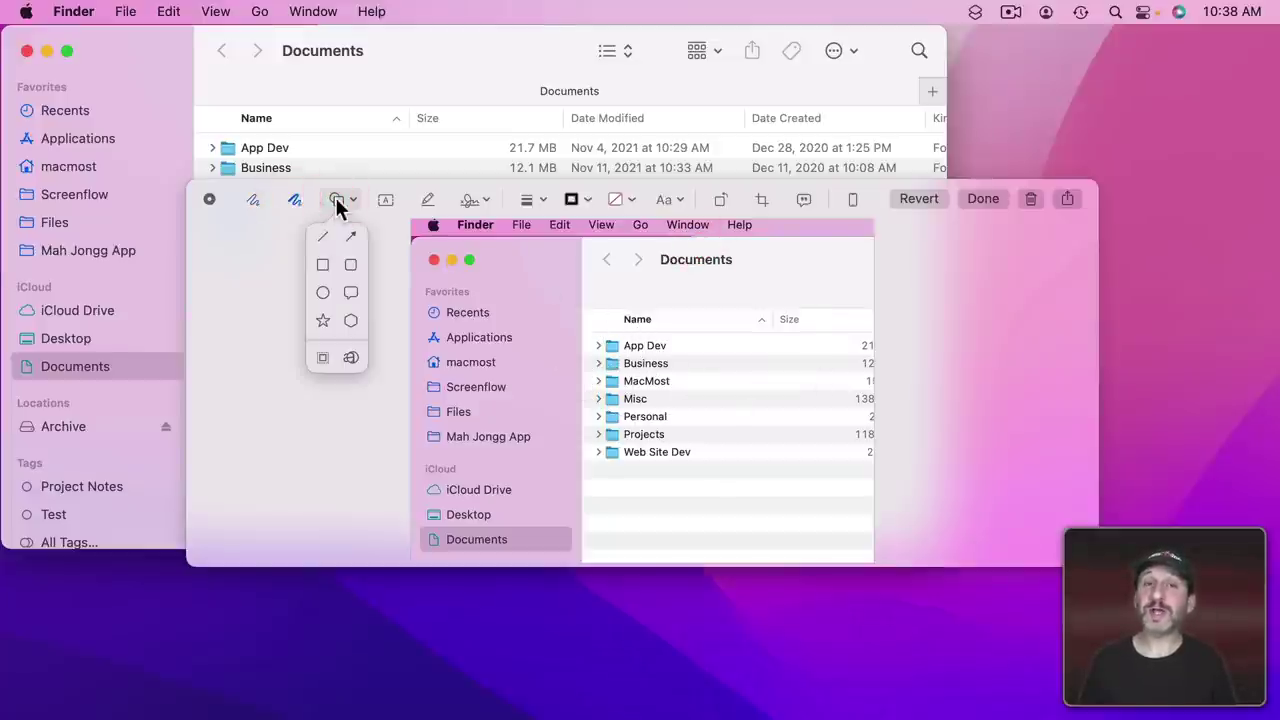
pyautogui.click(323, 293)
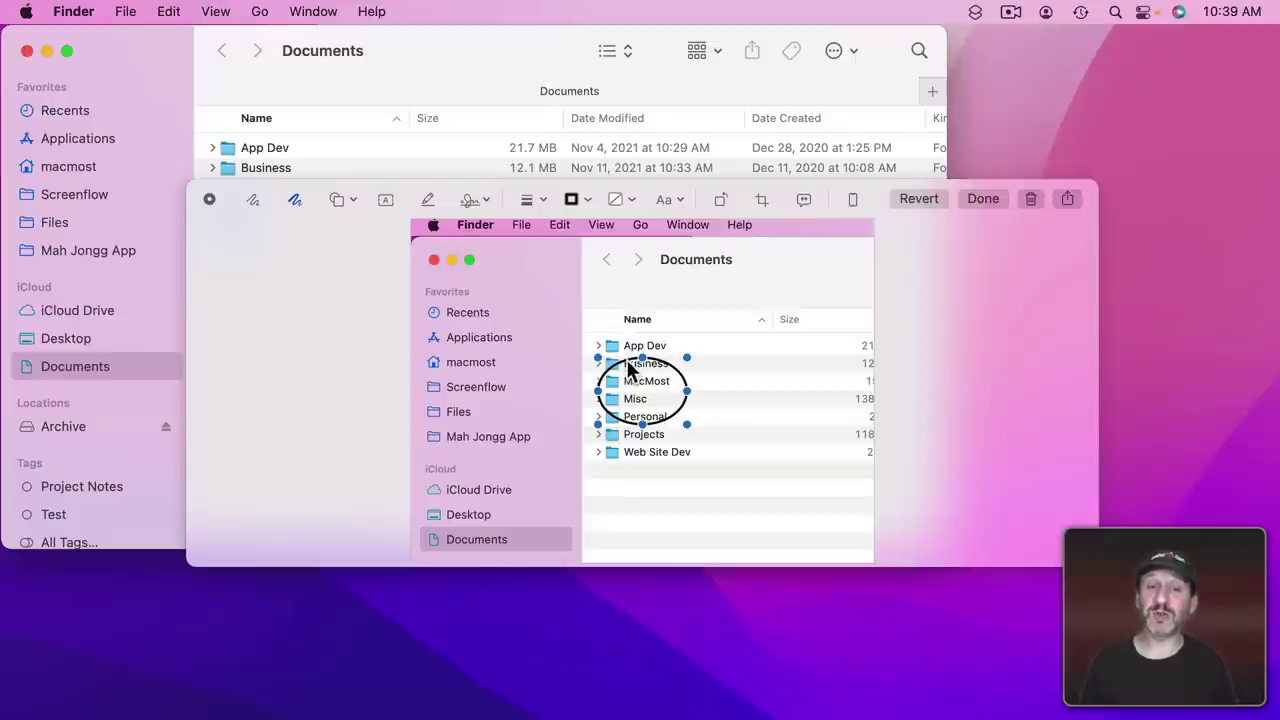
pyautogui.moveTo(630, 370); pyautogui.dragTo(555, 288)
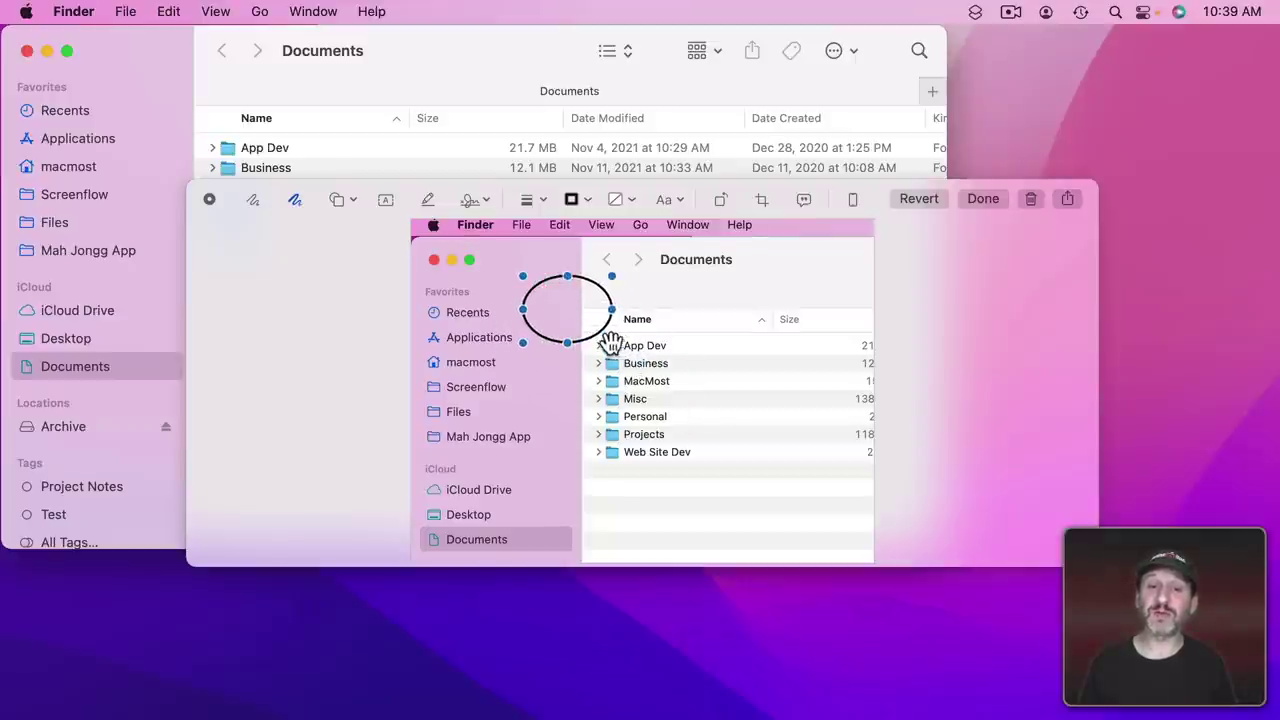
pyautogui.moveTo(610, 342)
pyautogui.mouseDown()
pyautogui.moveTo(686, 393)
pyautogui.moveTo(613, 360)
pyautogui.mouseUp()
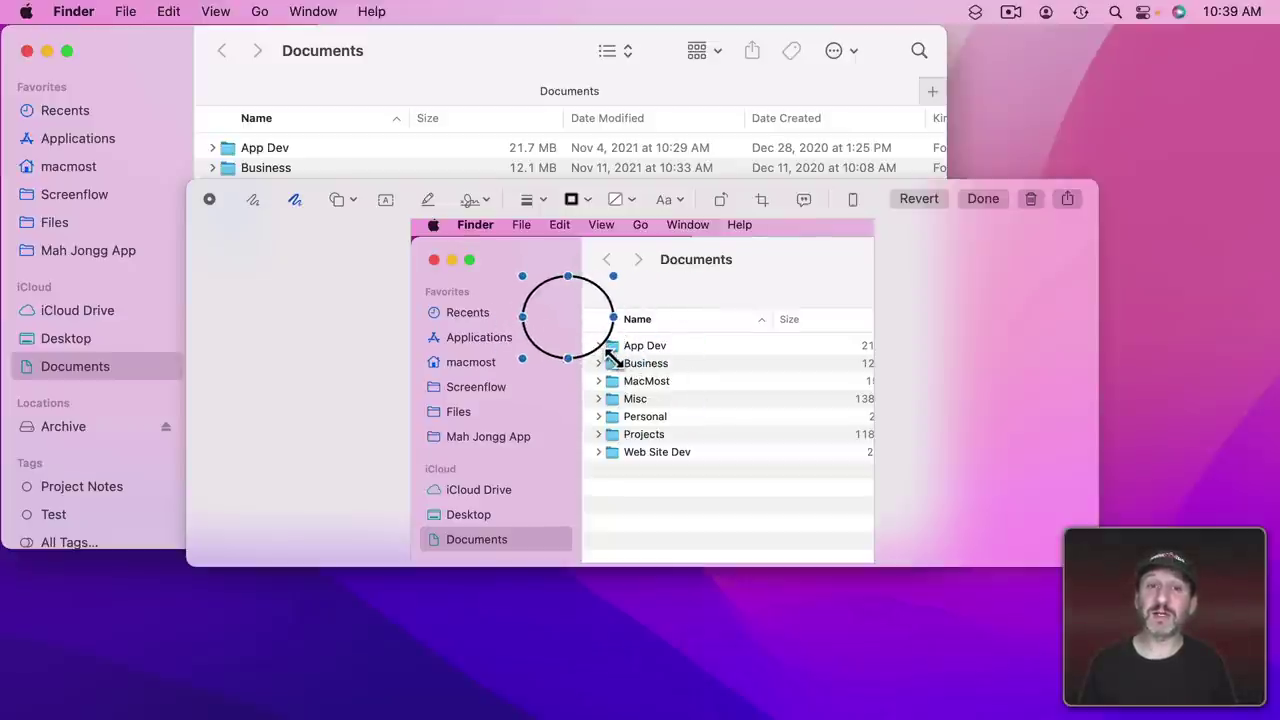
pyautogui.press('BackSpace')
# - Add a line from the Misc row aimed up toward App Dev
pyautogui.click(337, 199)
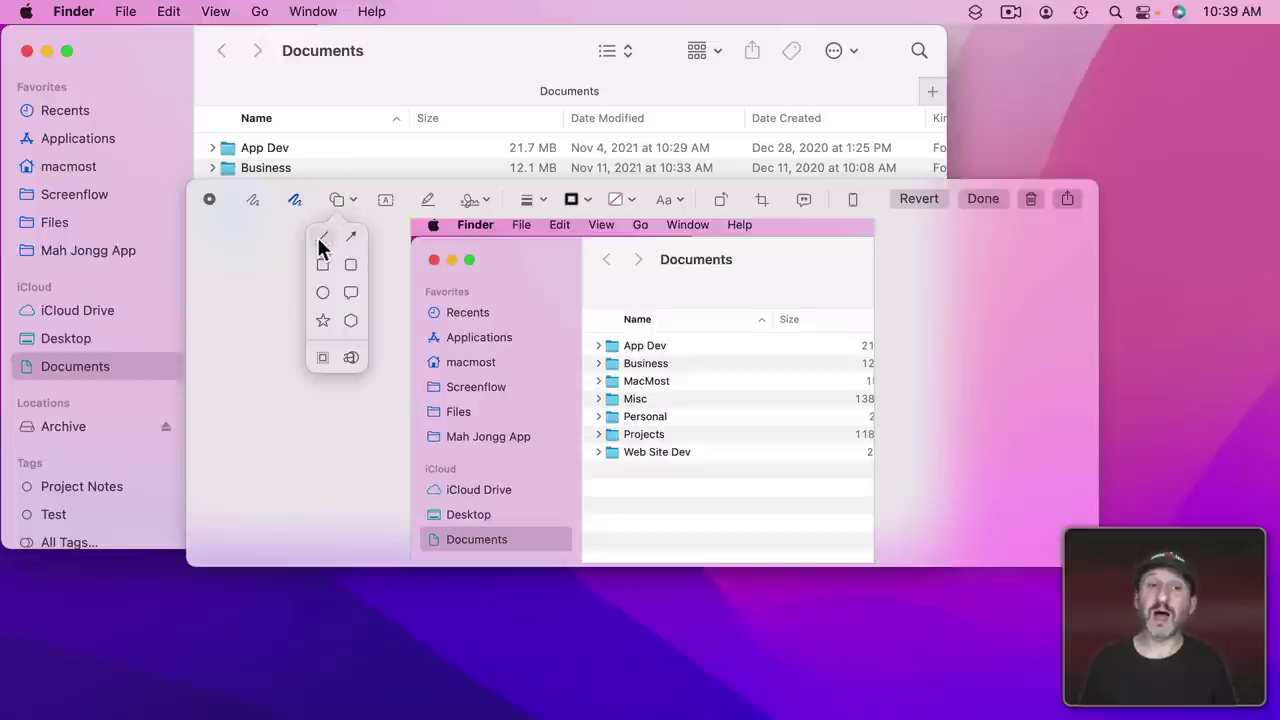
pyautogui.click(322, 240)
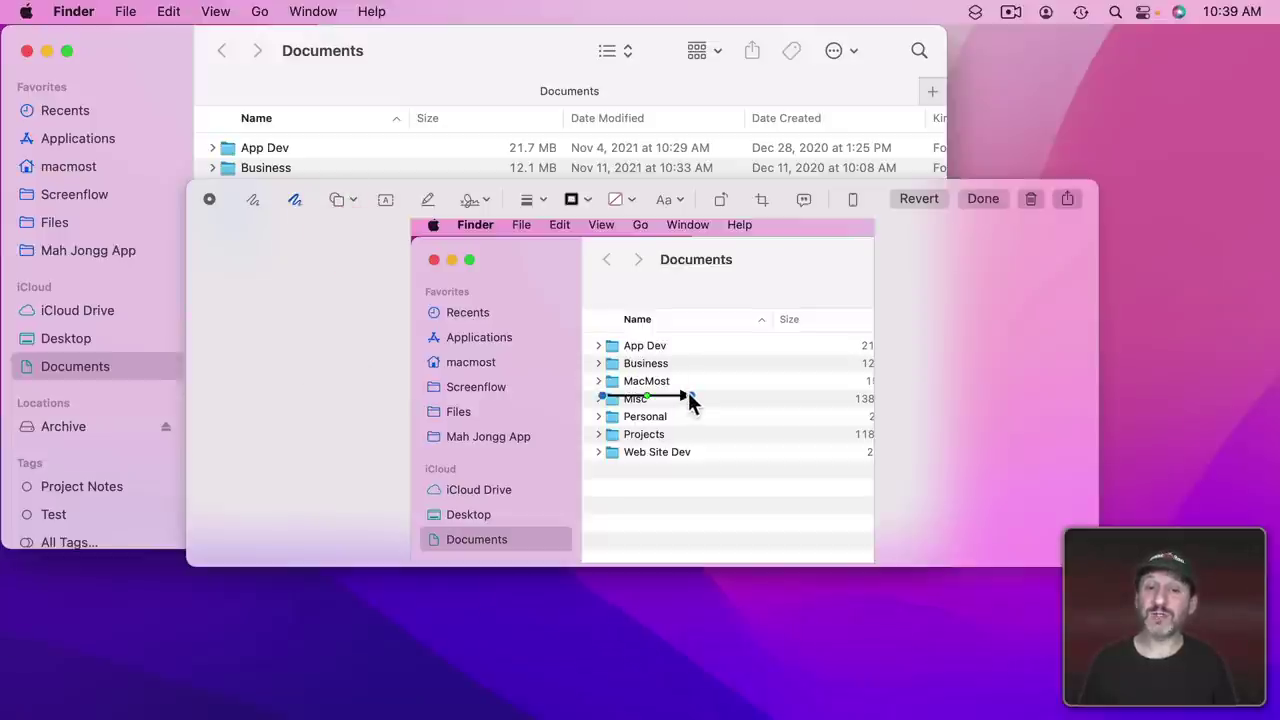
pyautogui.moveTo(690, 398); pyautogui.dragTo(606, 452)
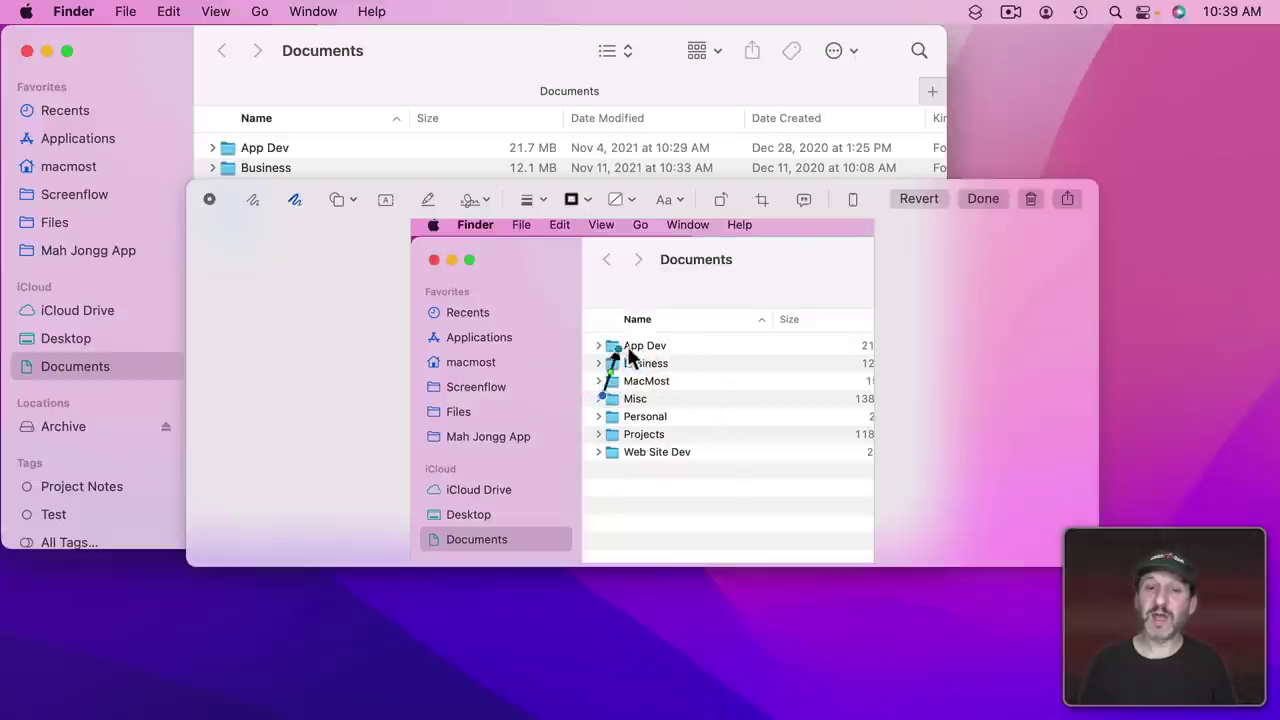
pyautogui.moveTo(627, 346); pyautogui.dragTo(678, 355)
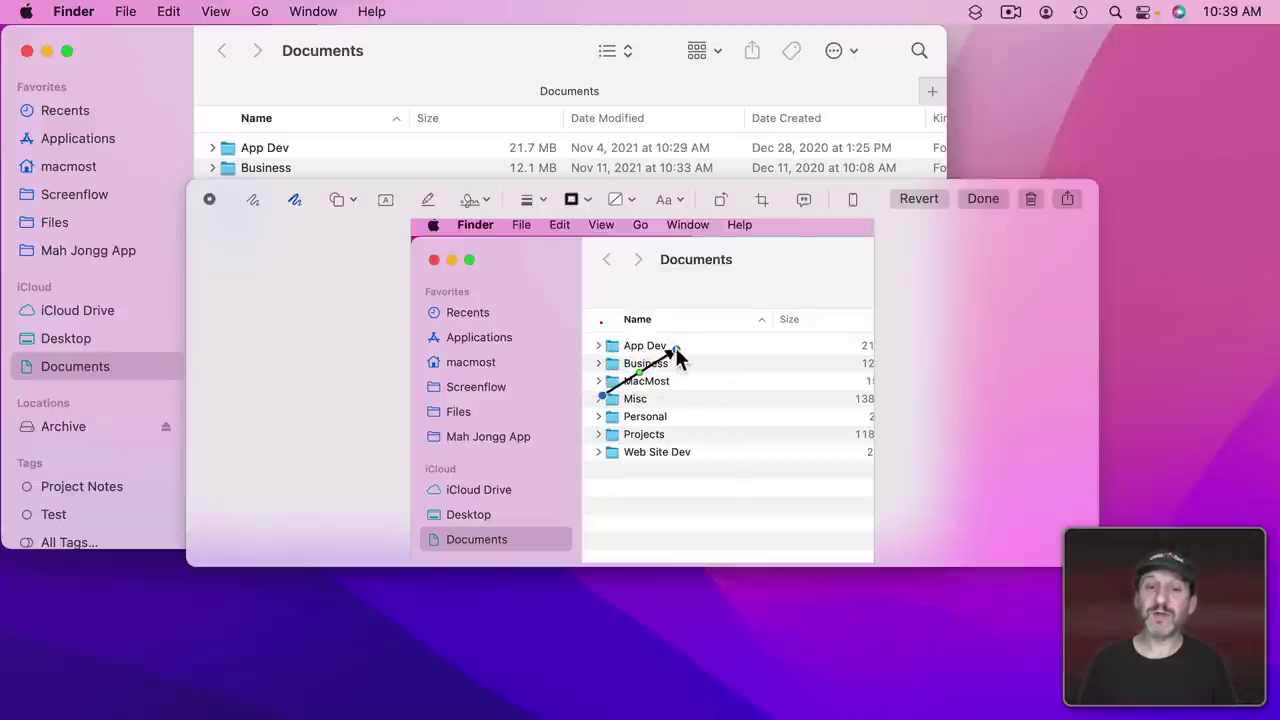
# - Make the arrow thicker and double-headed
pyautogui.click(537, 200)
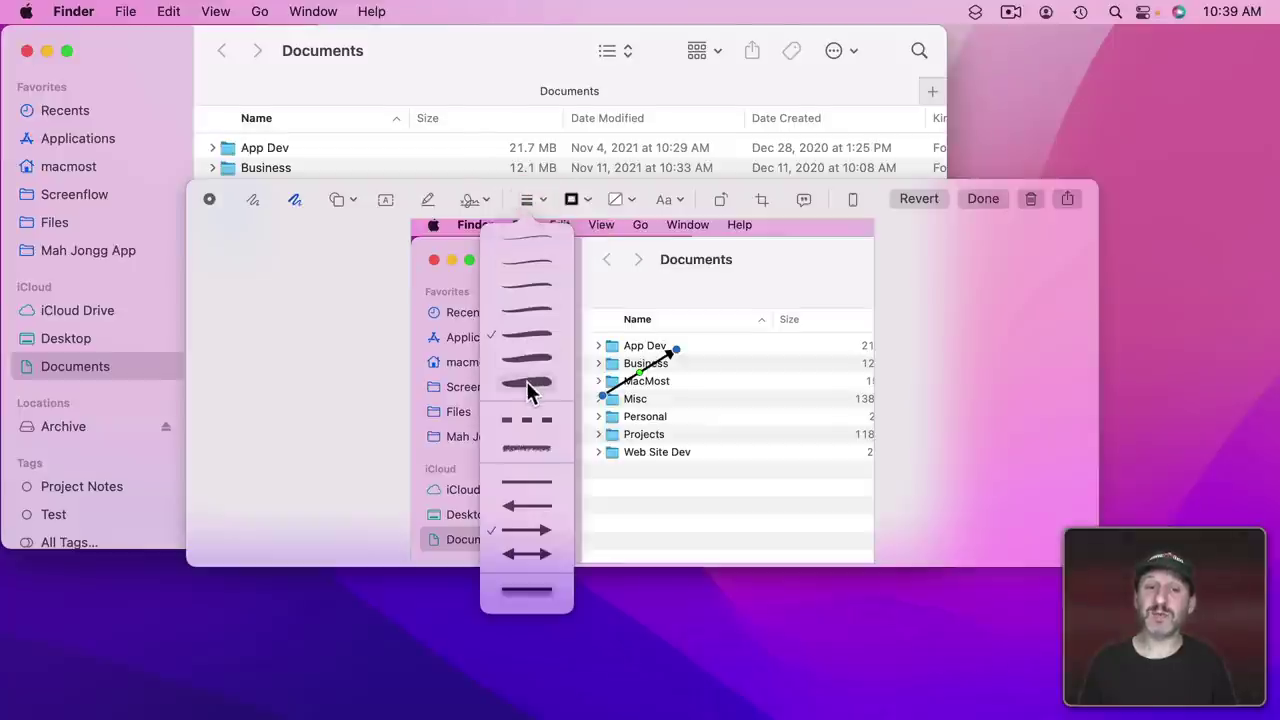
pyautogui.click(527, 382)
pyautogui.click(527, 199)
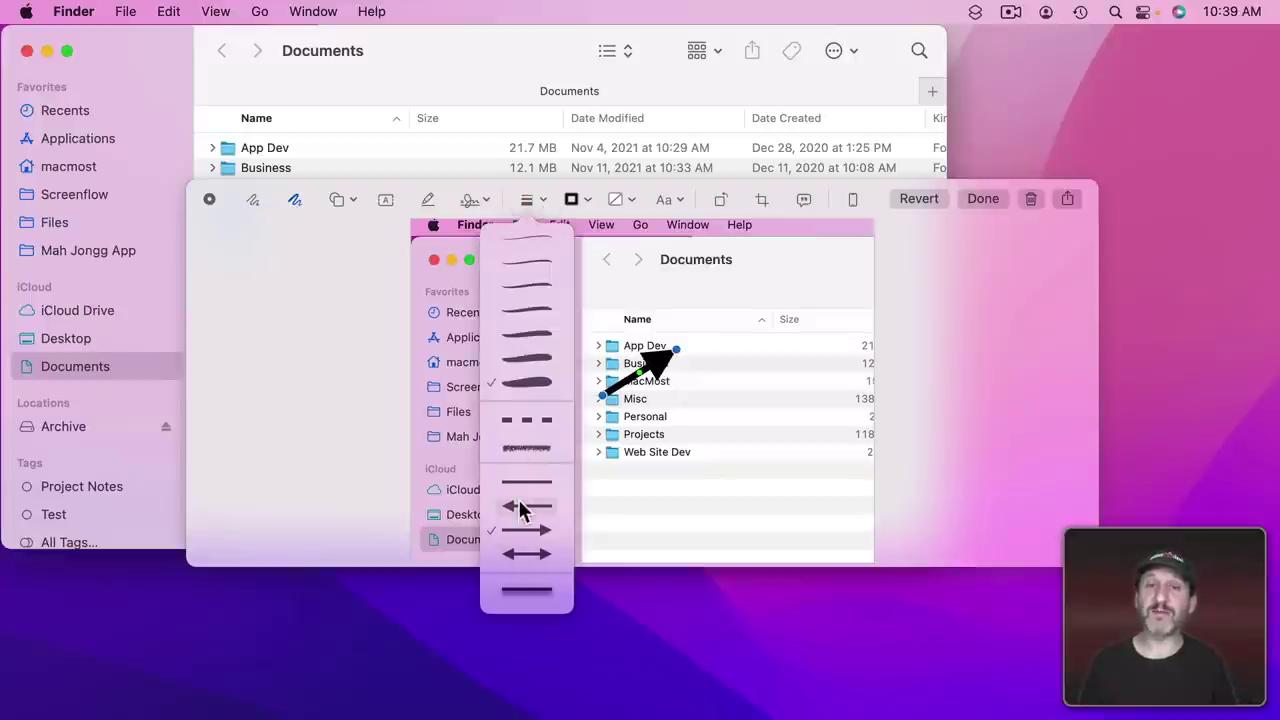
pyautogui.click(527, 554)
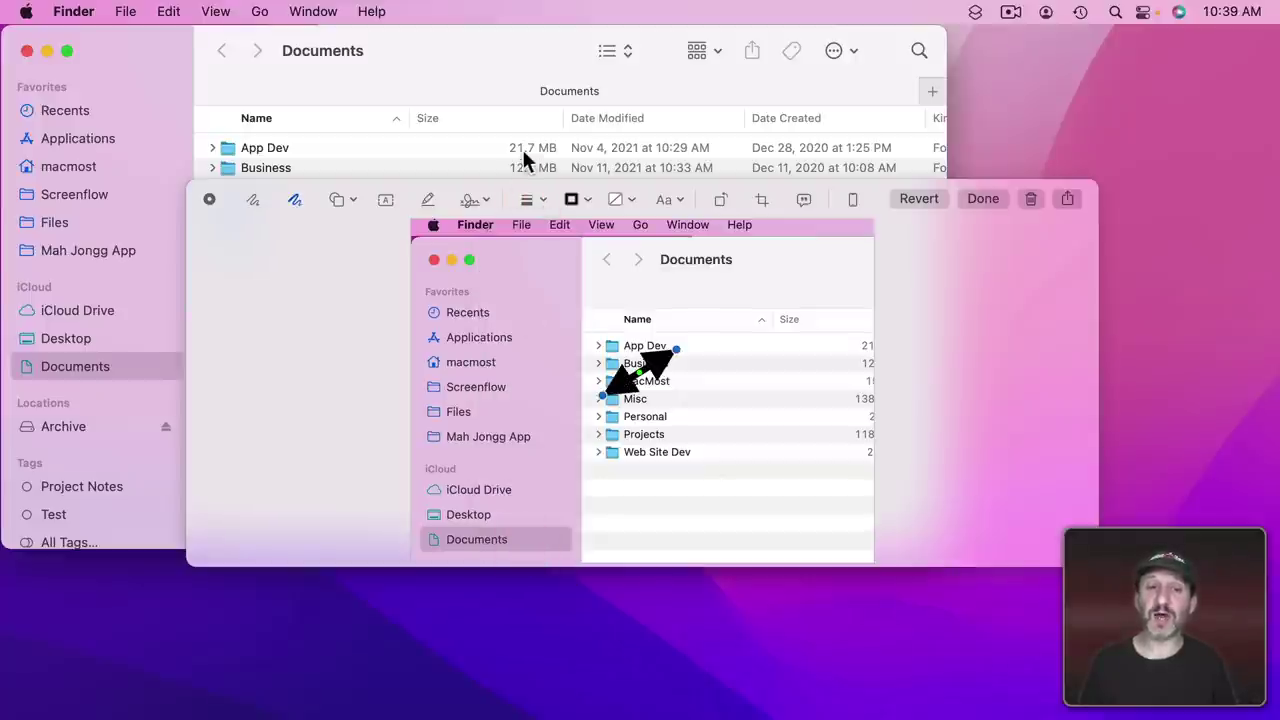
pyautogui.click(528, 205)
pyautogui.click(571, 200)
# - Turn the arrow red, then delete it
pyautogui.click(571, 200)
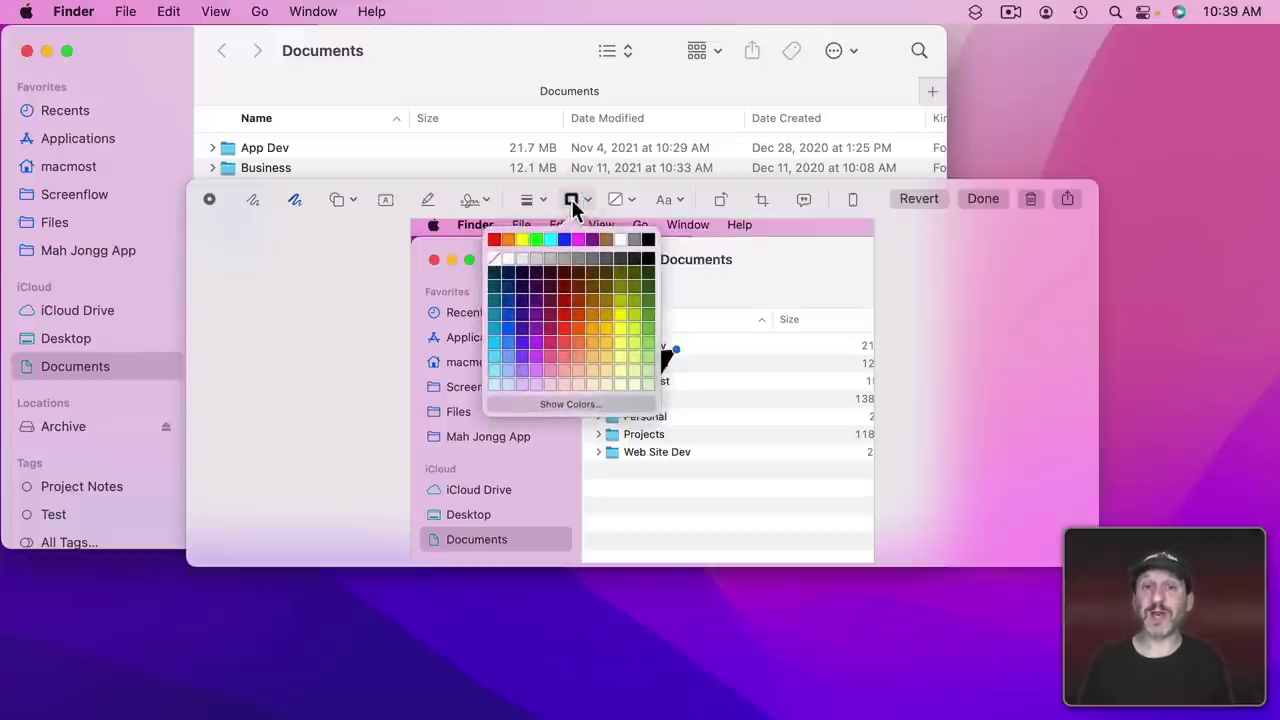
pyautogui.click(564, 298)
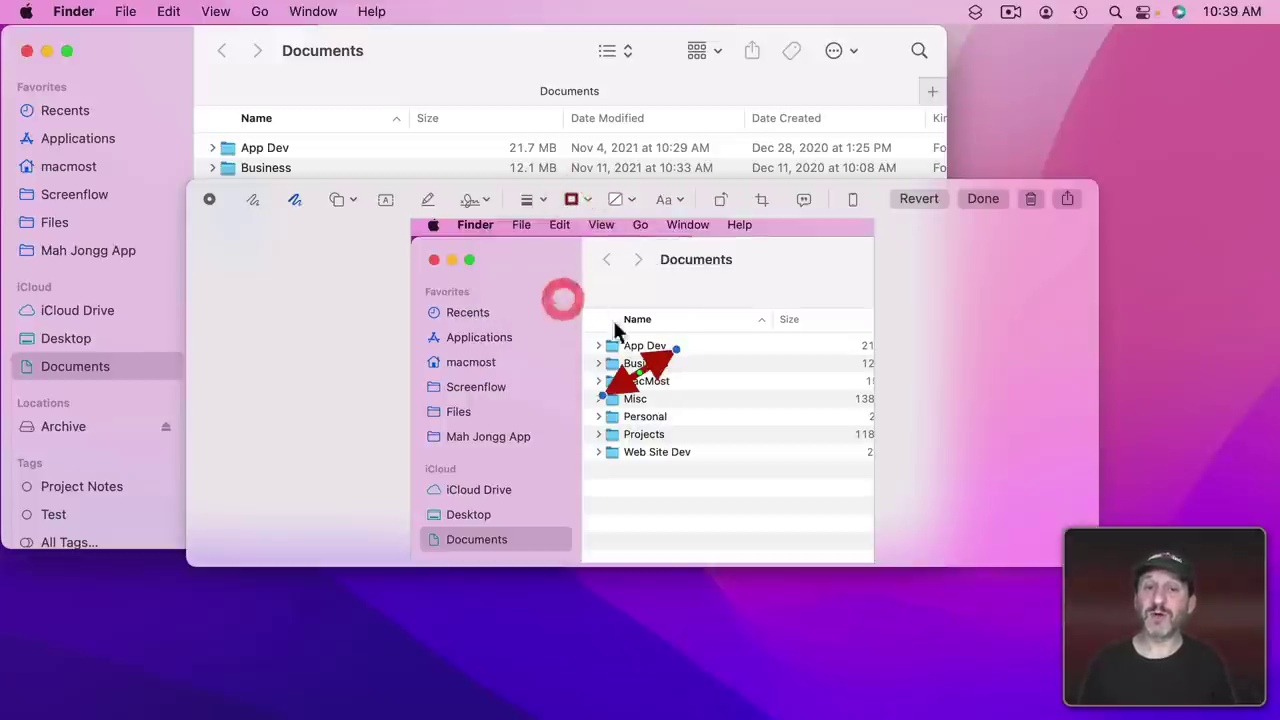
pyautogui.press('BackSpace')
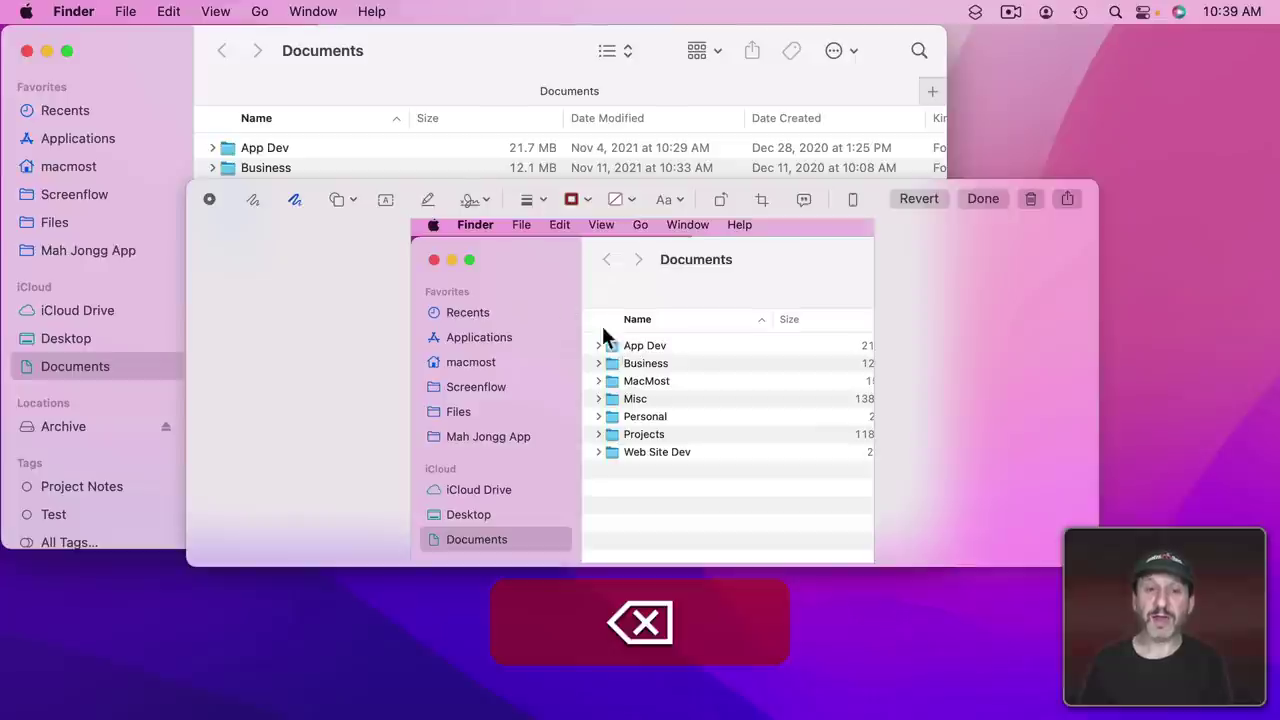
# - Add an oval over the MacMost, Misc and Personal rows and fill it with cyan
pyautogui.click(340, 200)
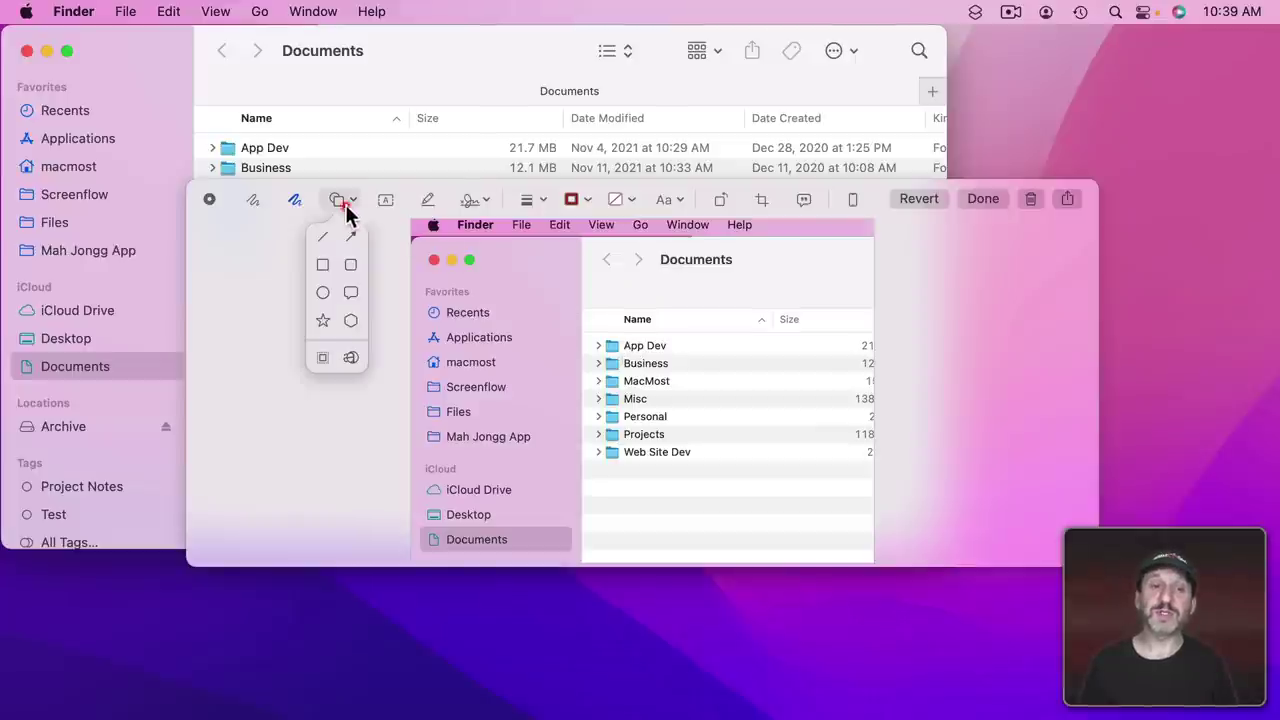
pyautogui.click(322, 292)
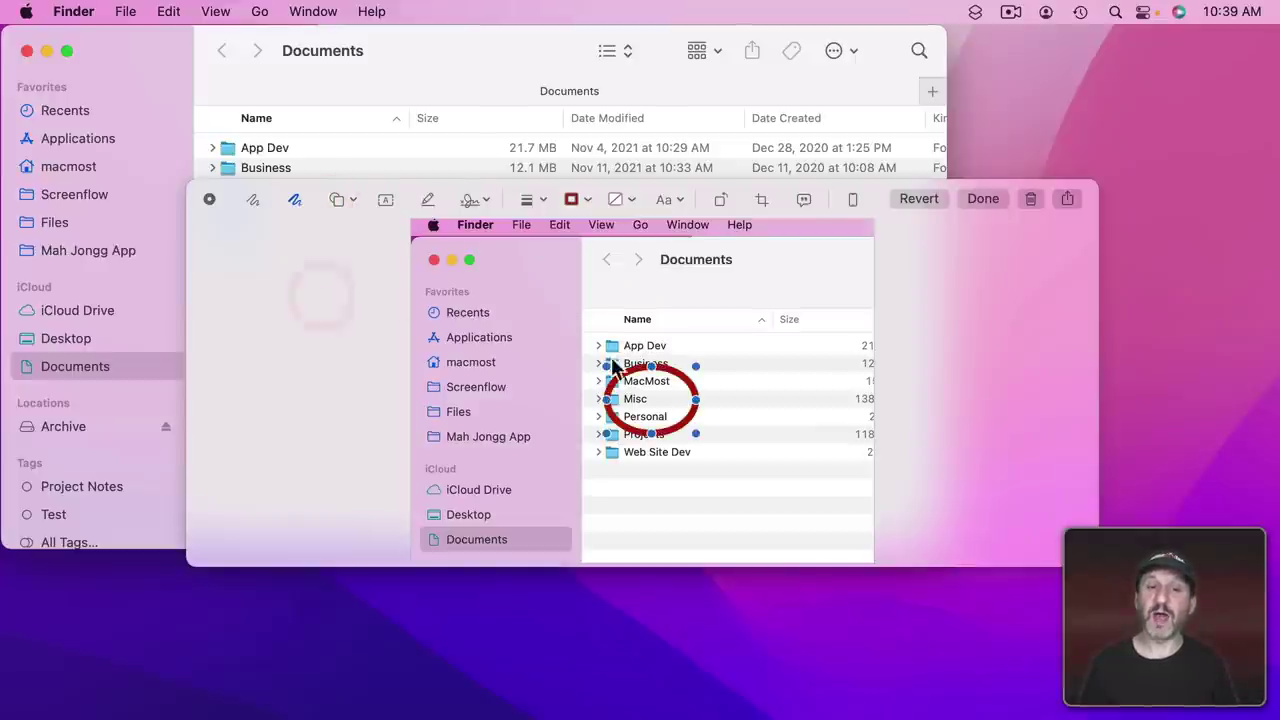
pyautogui.click(571, 199)
pyautogui.click(572, 197)
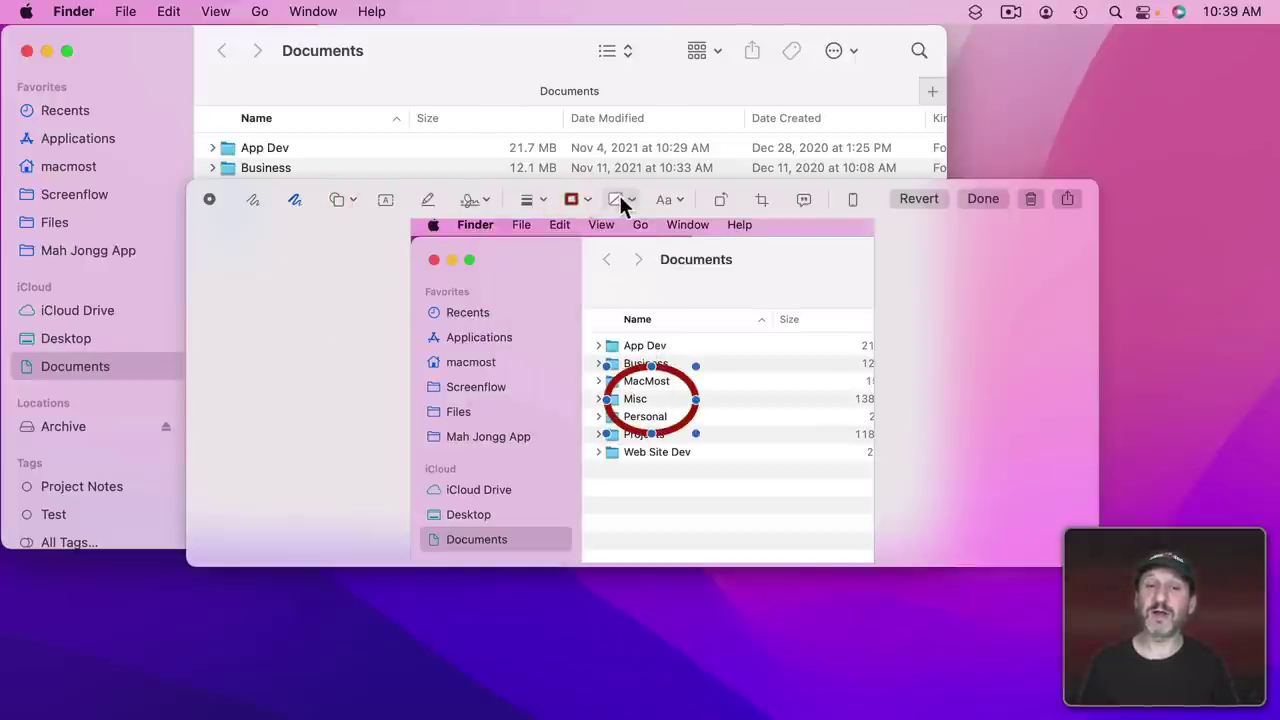
pyautogui.click(619, 199)
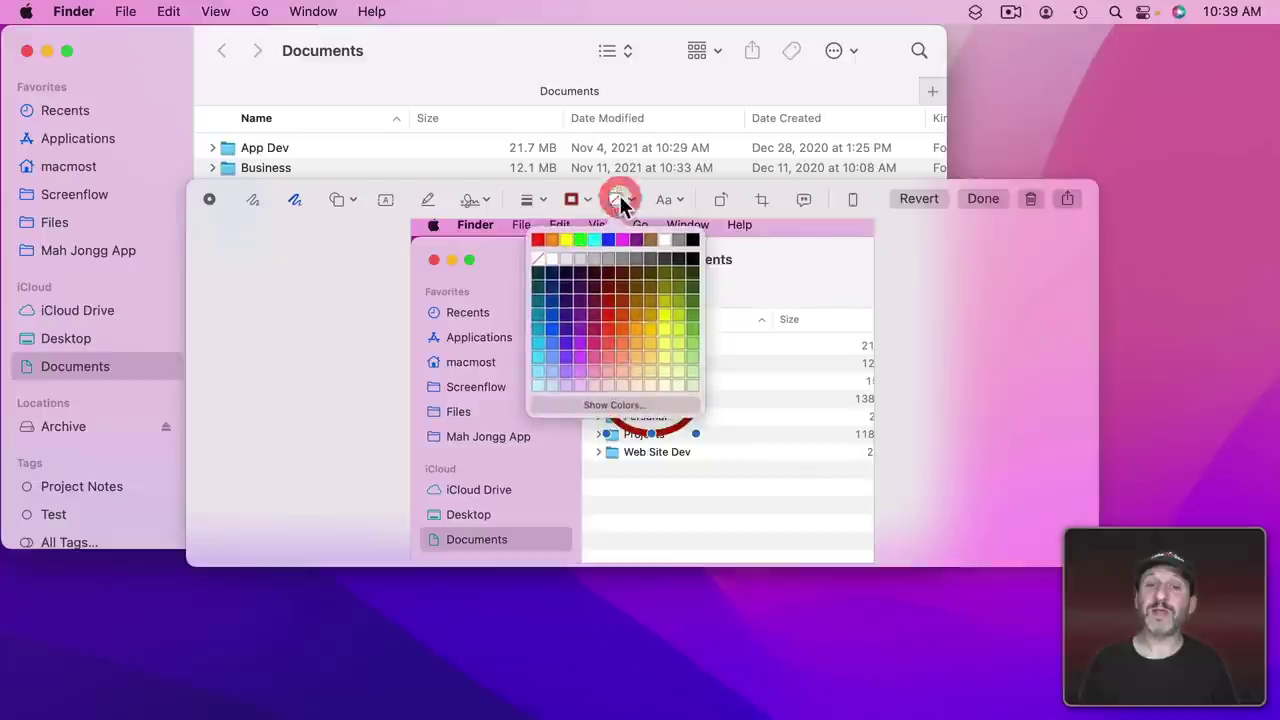
pyautogui.click(538, 345)
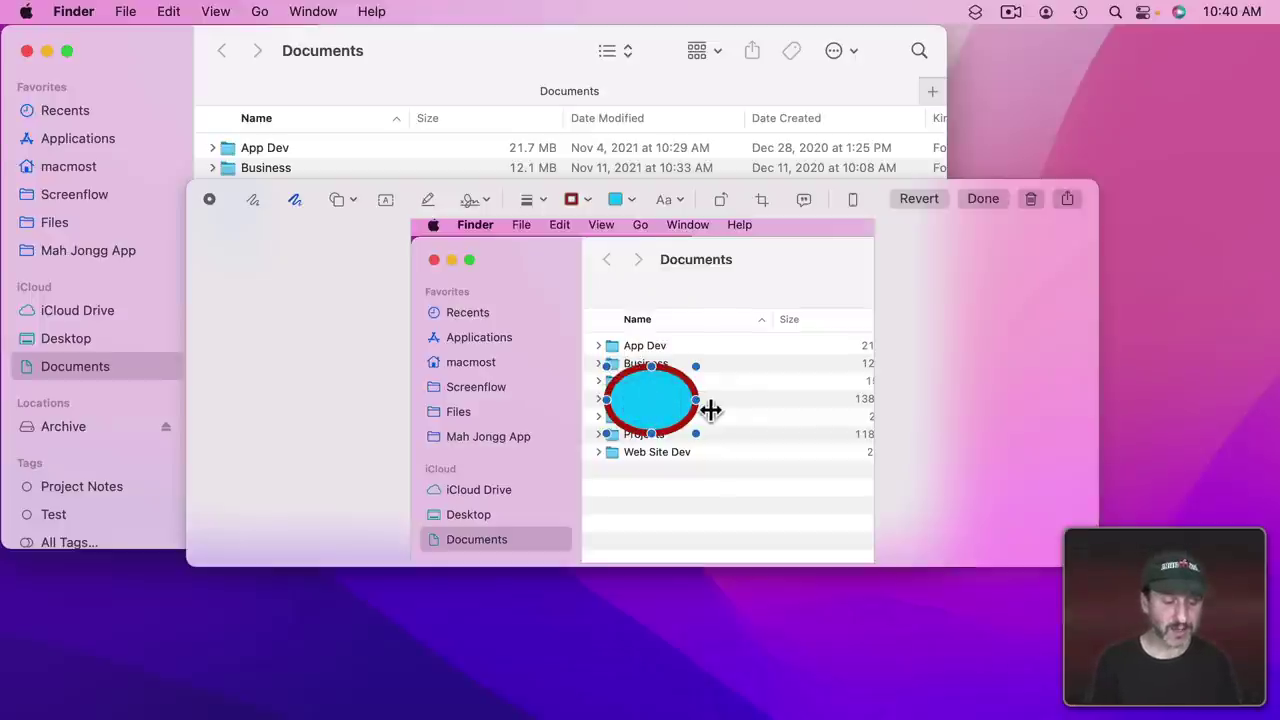
# - Type 'Something' in the oval and make it black 26 pt text
pyautogui.write('Something')
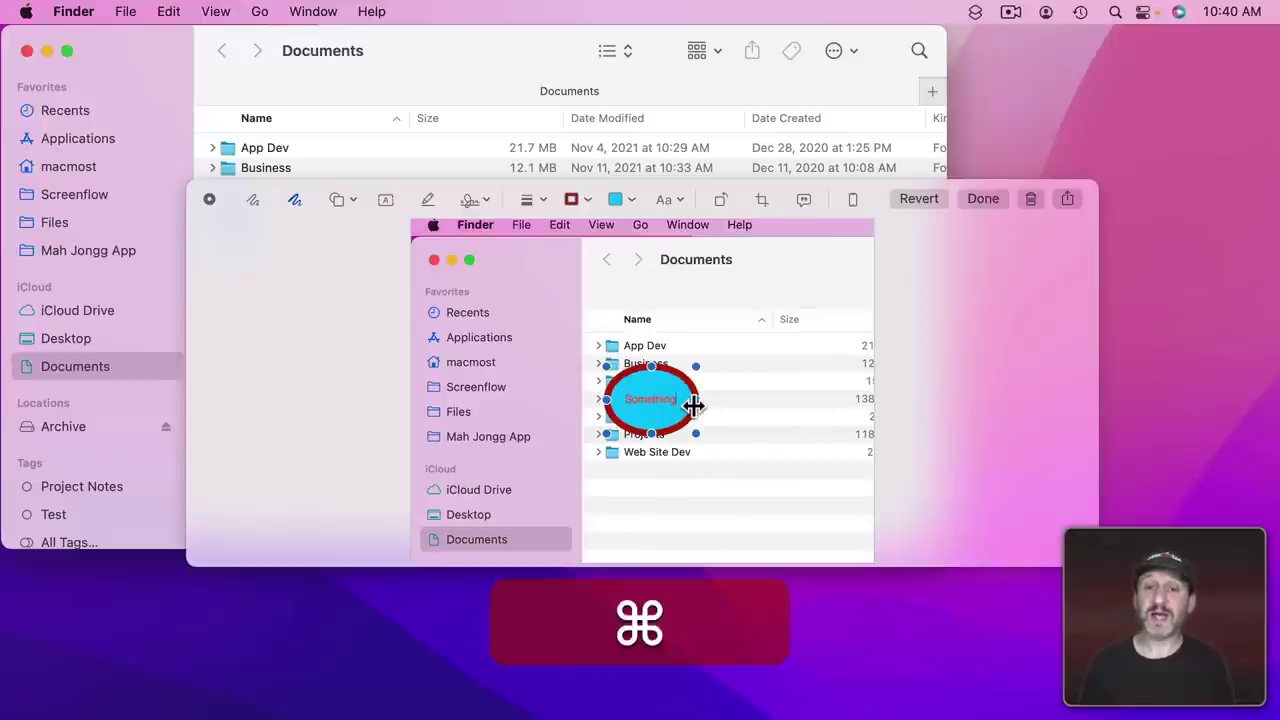
pyautogui.press('cmd+a')
pyautogui.click(663, 199)
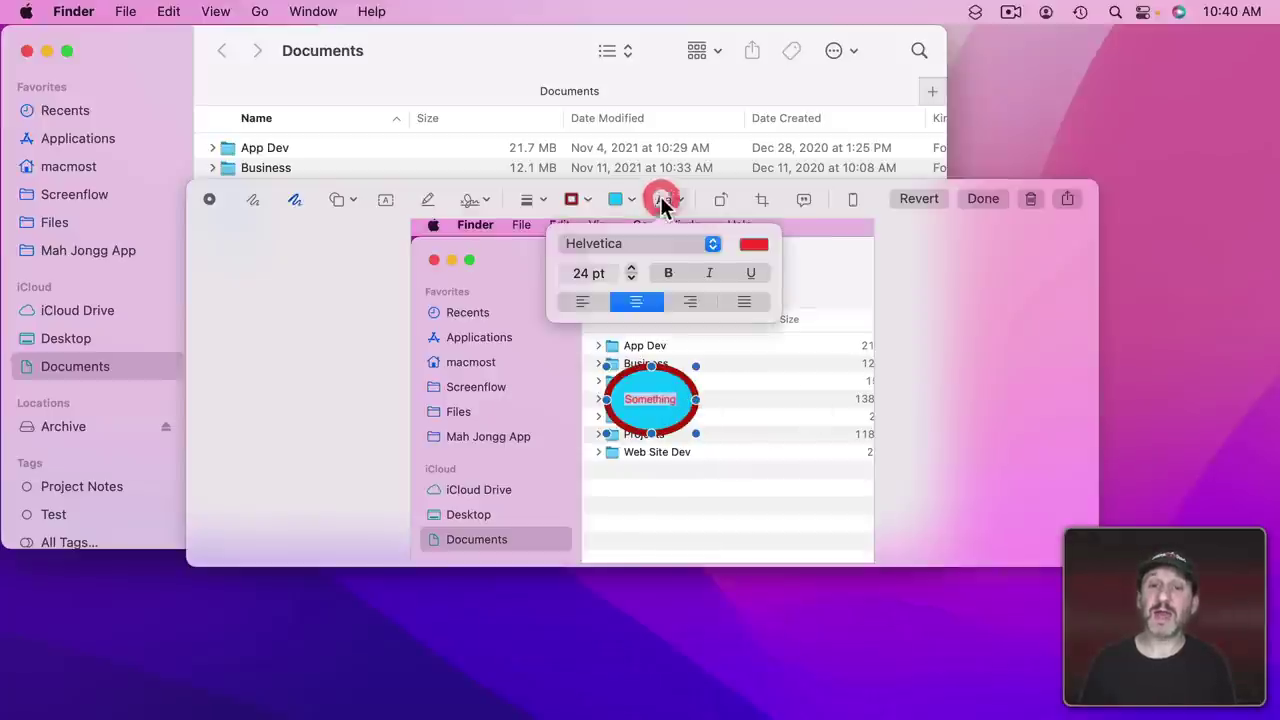
pyautogui.click(631, 267)
pyautogui.click(631, 267)
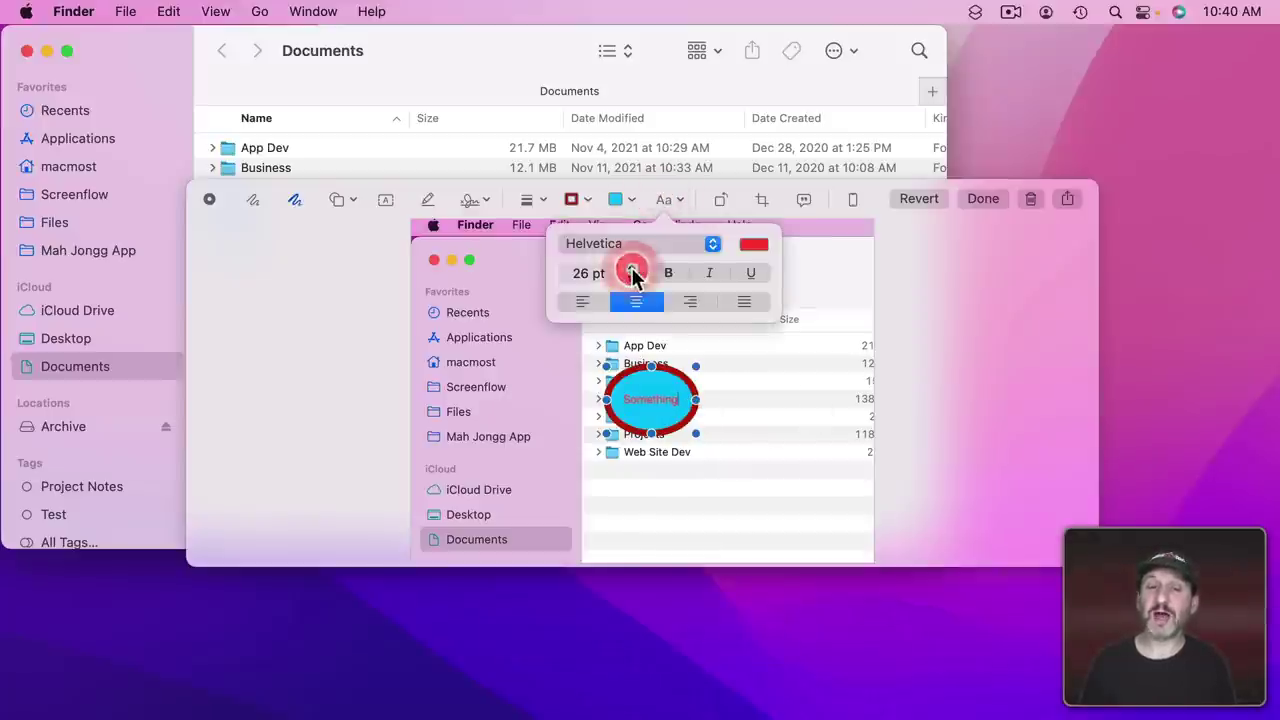
pyautogui.click(762, 245)
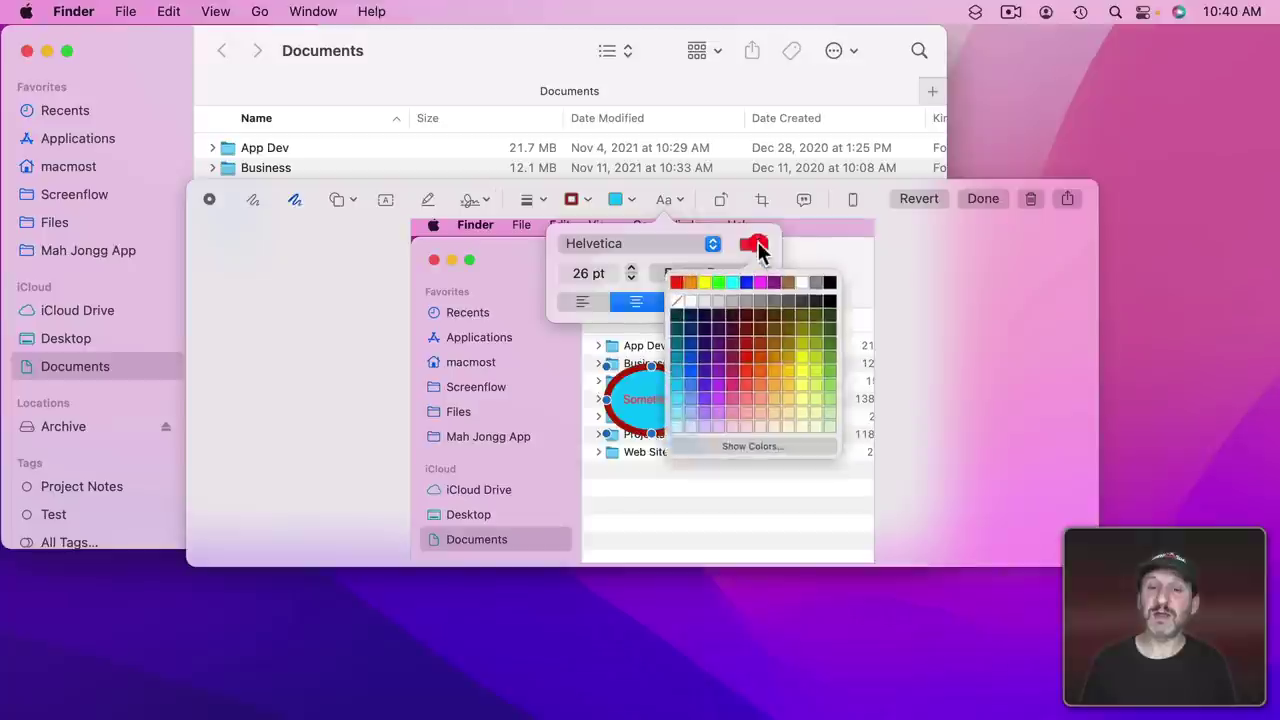
pyautogui.click(828, 300)
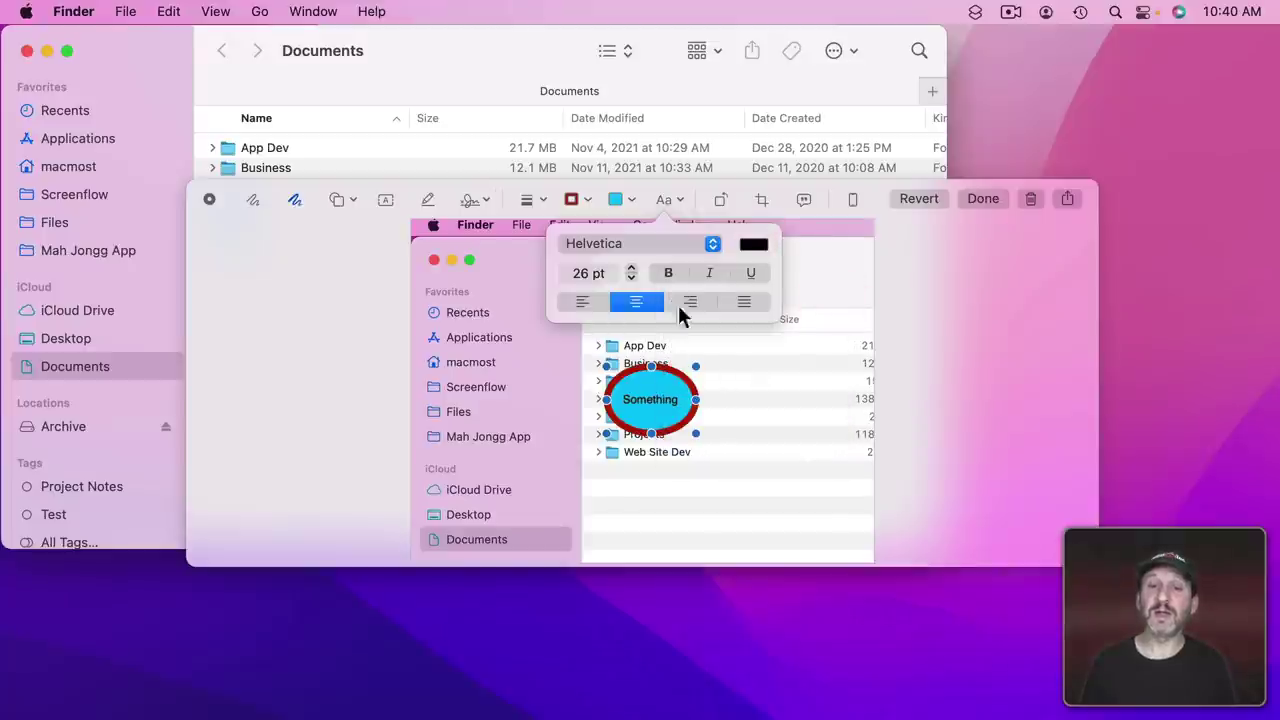
pyautogui.click(665, 391)
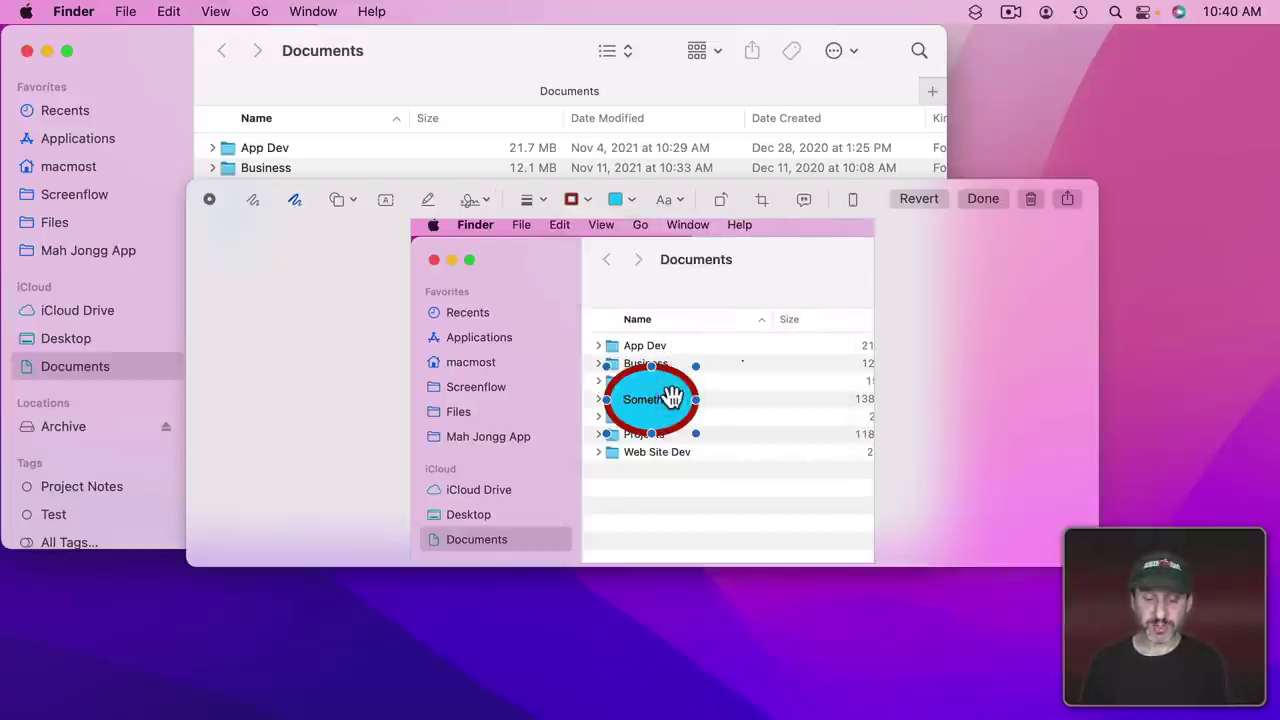
# - Delete the oval, then add a 'Text' speech bubble over the Name header with its tail pointing left
pyautogui.press('BackSpace')
pyautogui.click(350, 201)
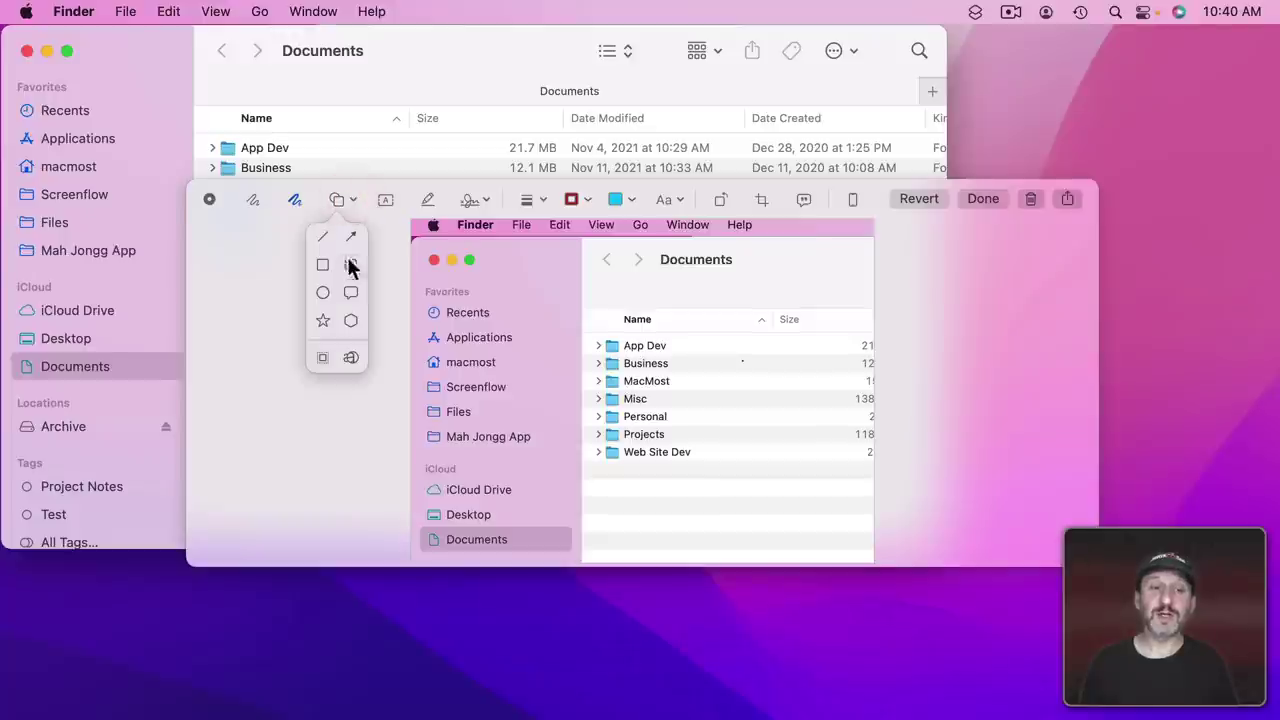
pyautogui.click(350, 296)
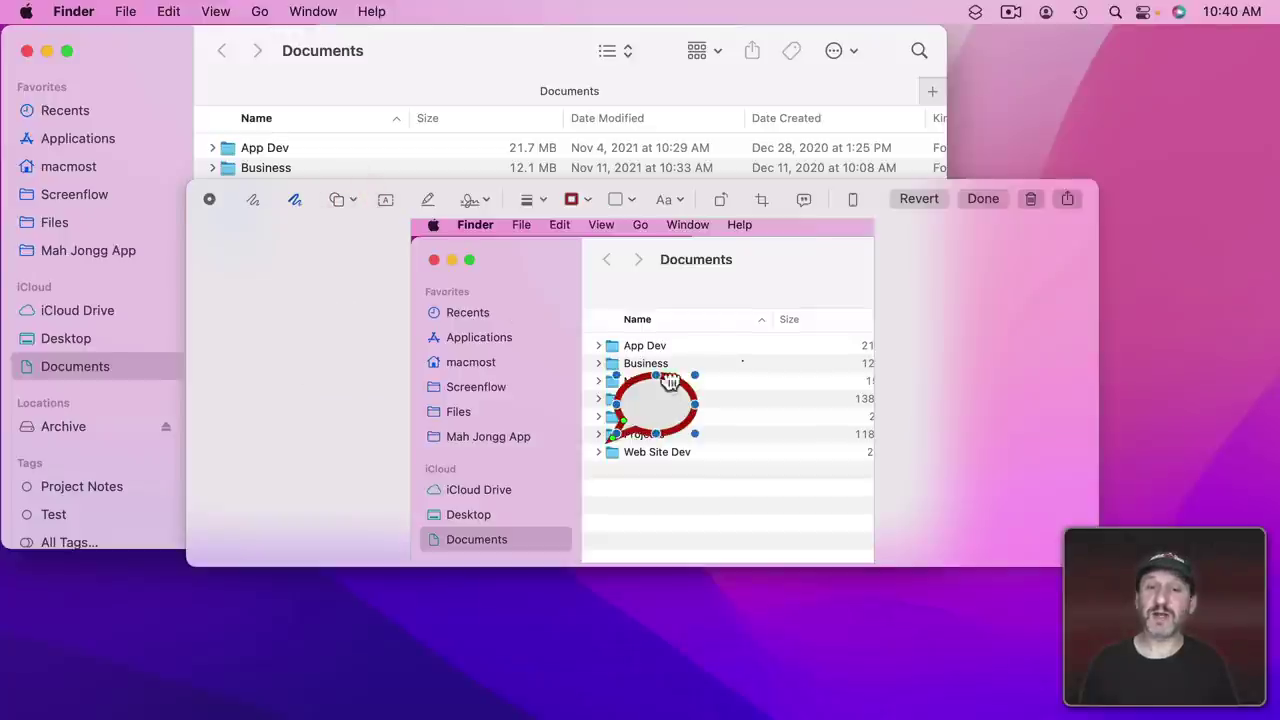
pyautogui.moveTo(668, 383); pyautogui.dragTo(697, 305)
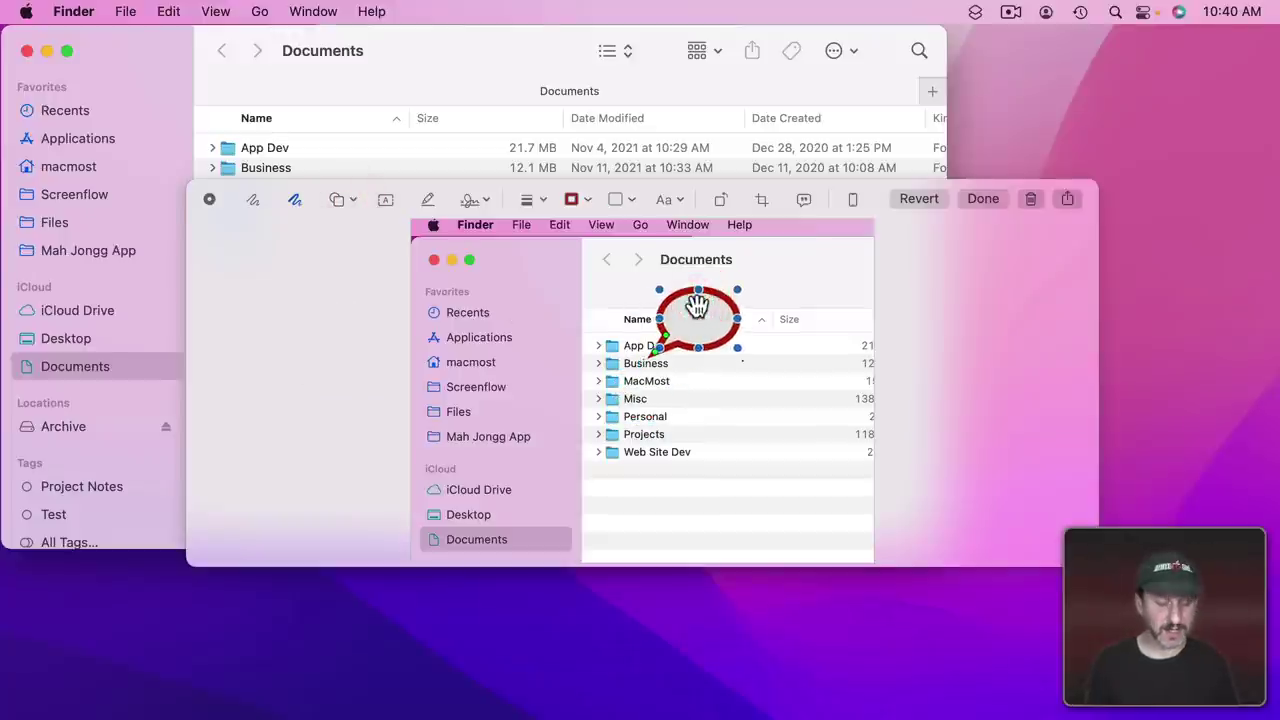
pyautogui.write('Text')
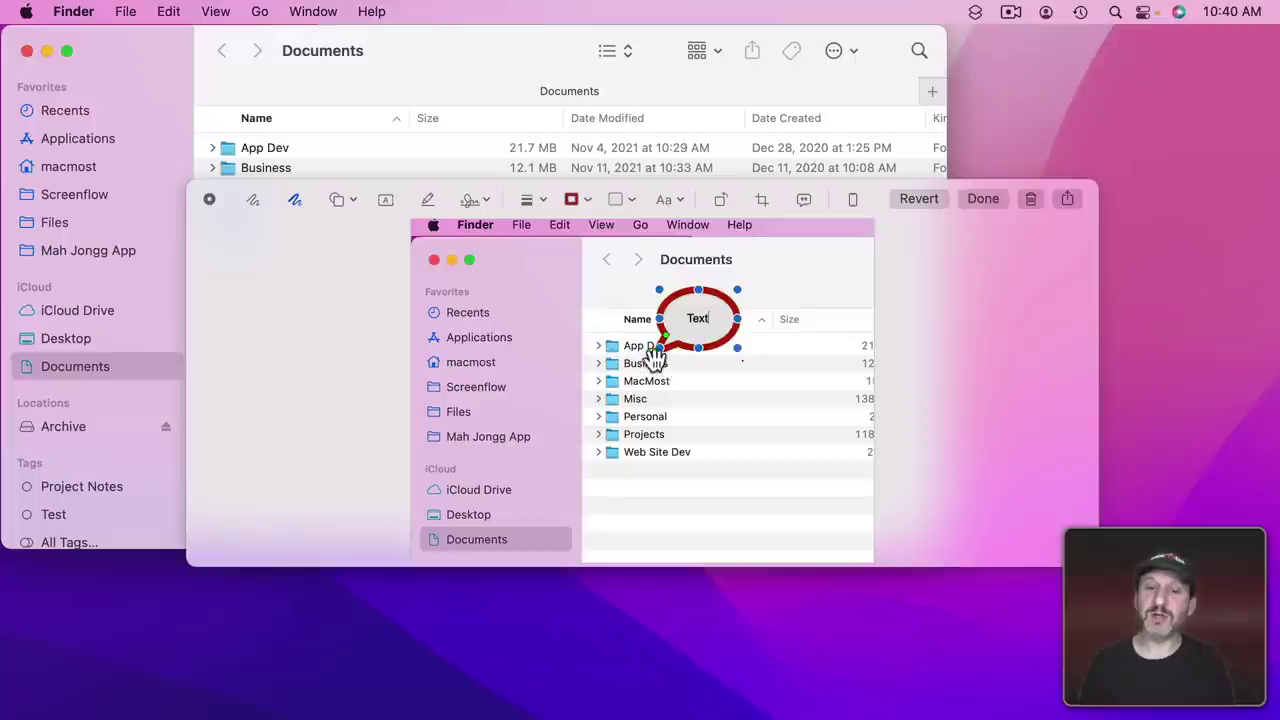
pyautogui.moveTo(662, 340); pyautogui.dragTo(470, 385)
# - Delete the speech bubble and fit a Highlight box around App Dev, Business and MacMost
pyautogui.press('BackSpace')
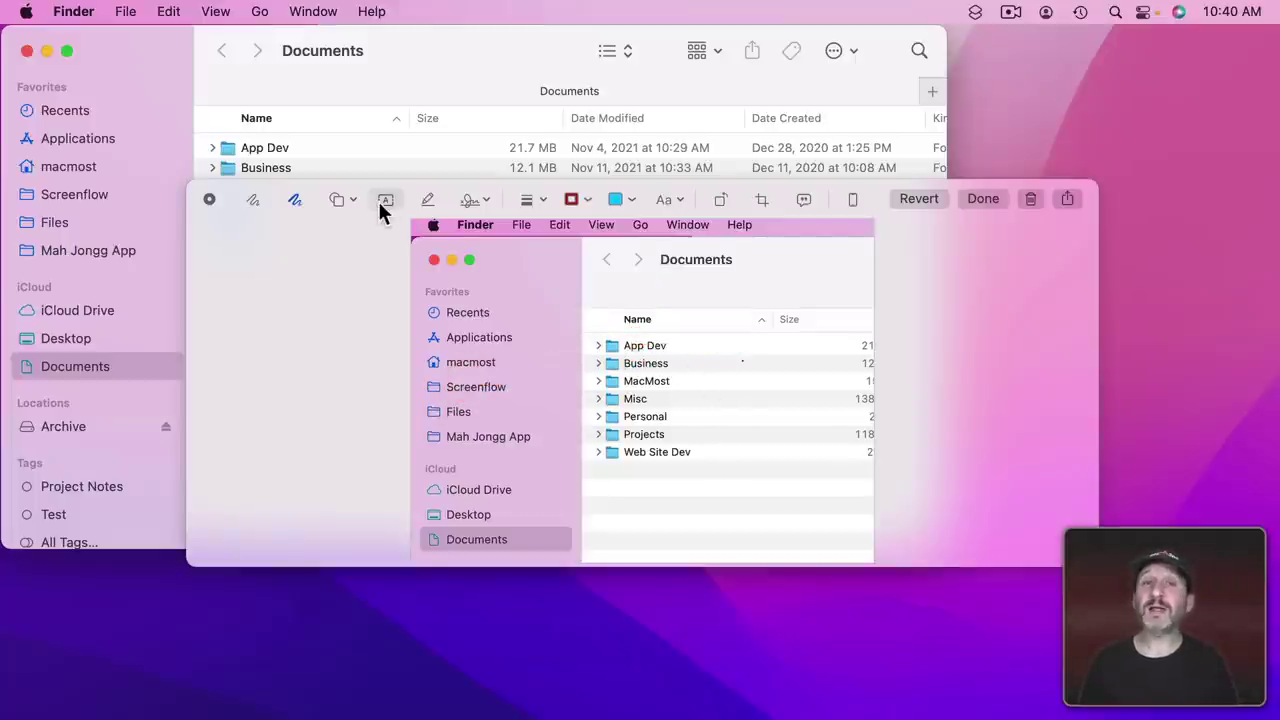
pyautogui.click(340, 199)
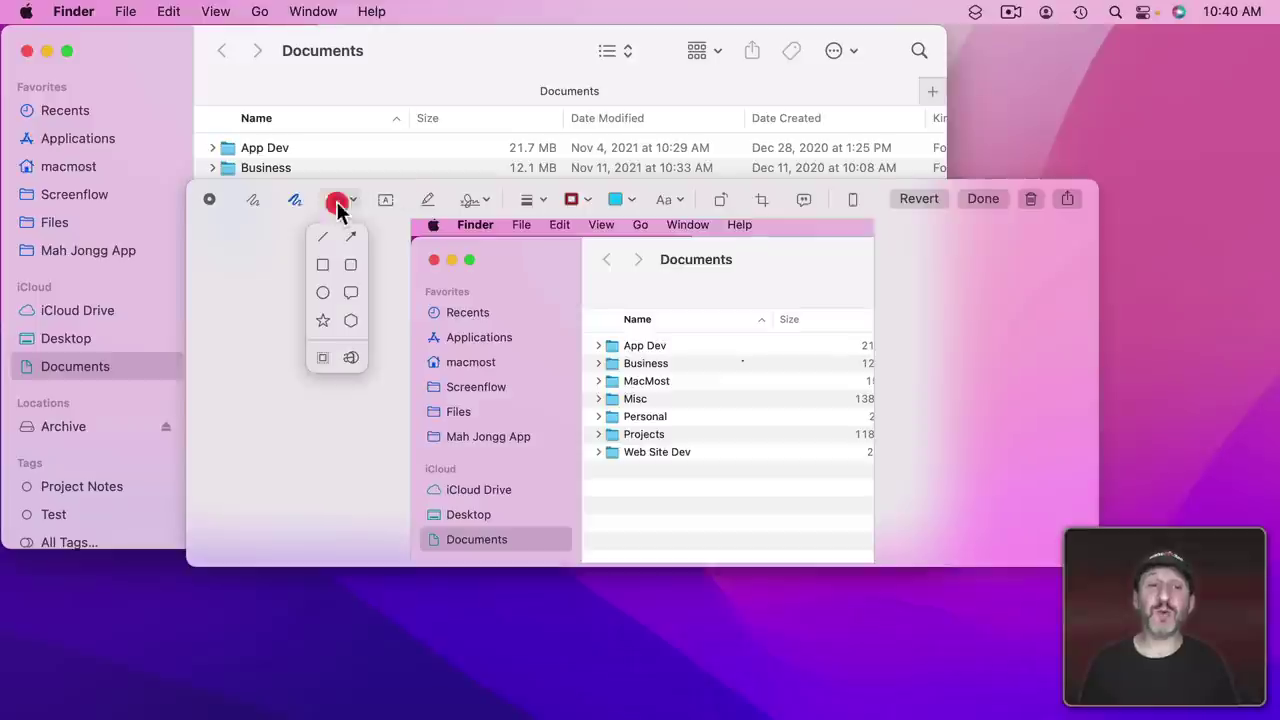
pyautogui.click(323, 358)
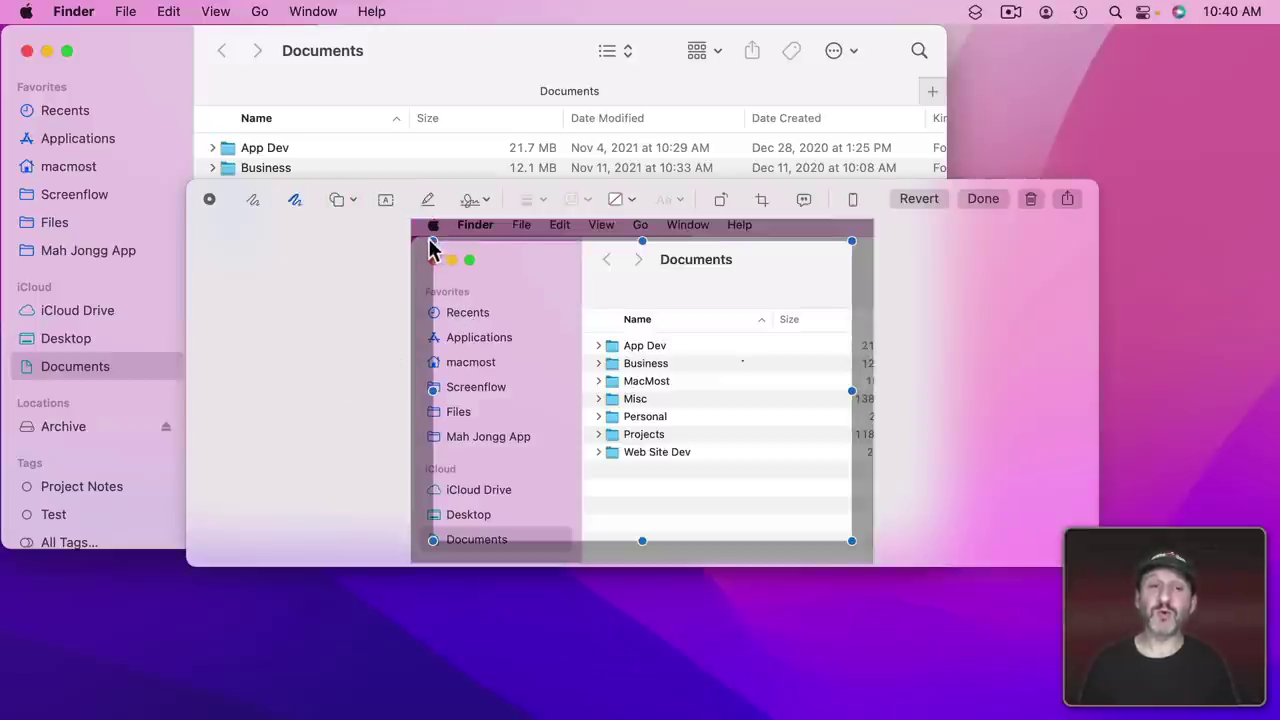
pyautogui.moveTo(432, 244); pyautogui.dragTo(633, 410)
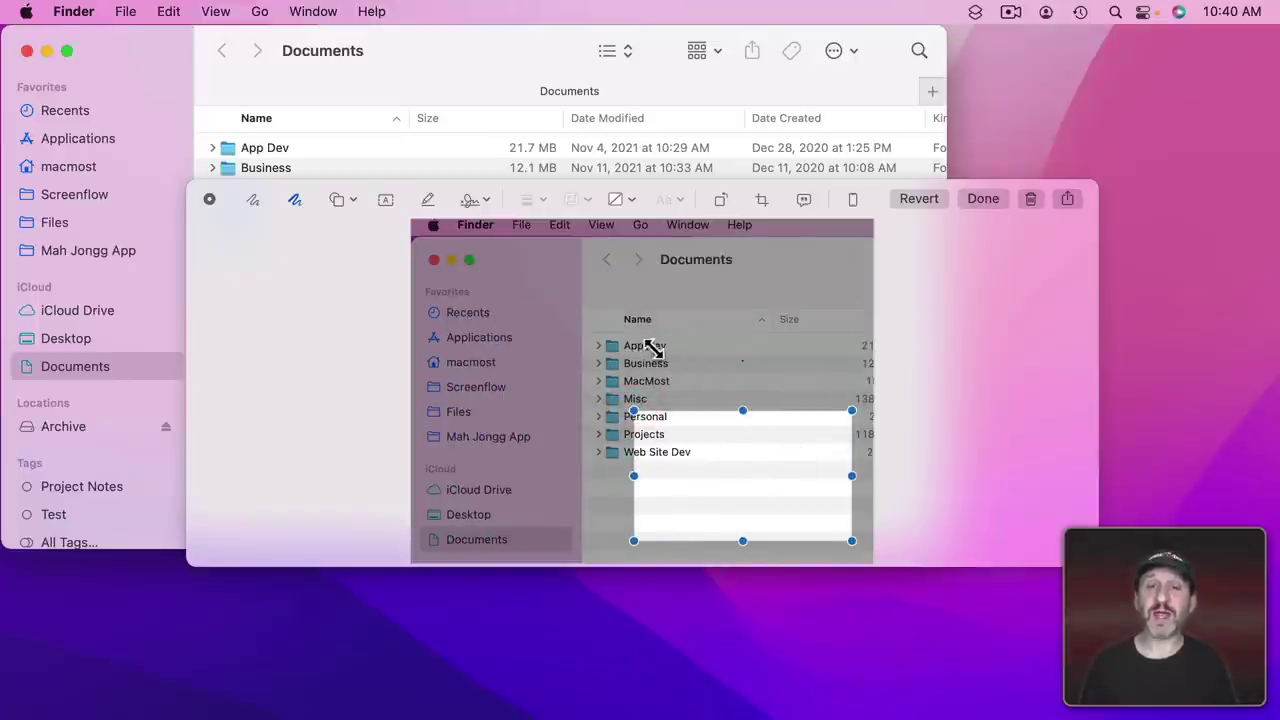
pyautogui.moveTo(737, 380); pyautogui.dragTo(655, 294)
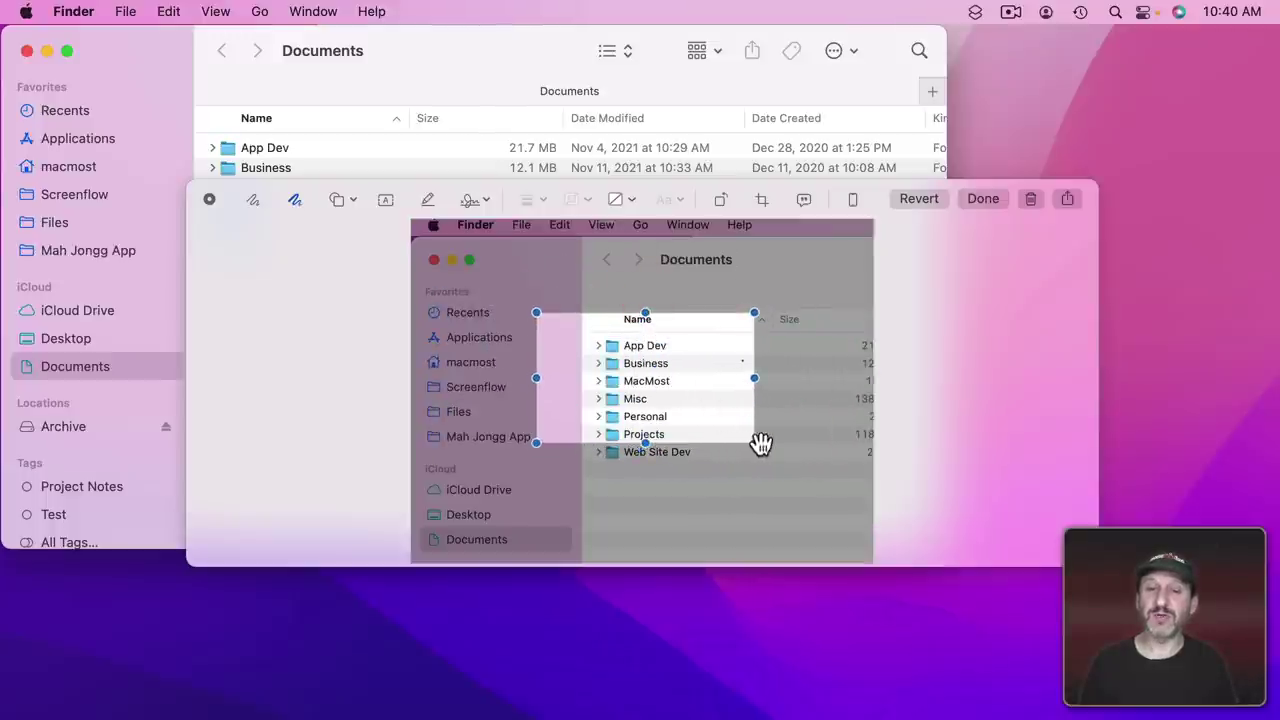
pyautogui.moveTo(754, 442); pyautogui.dragTo(646, 366)
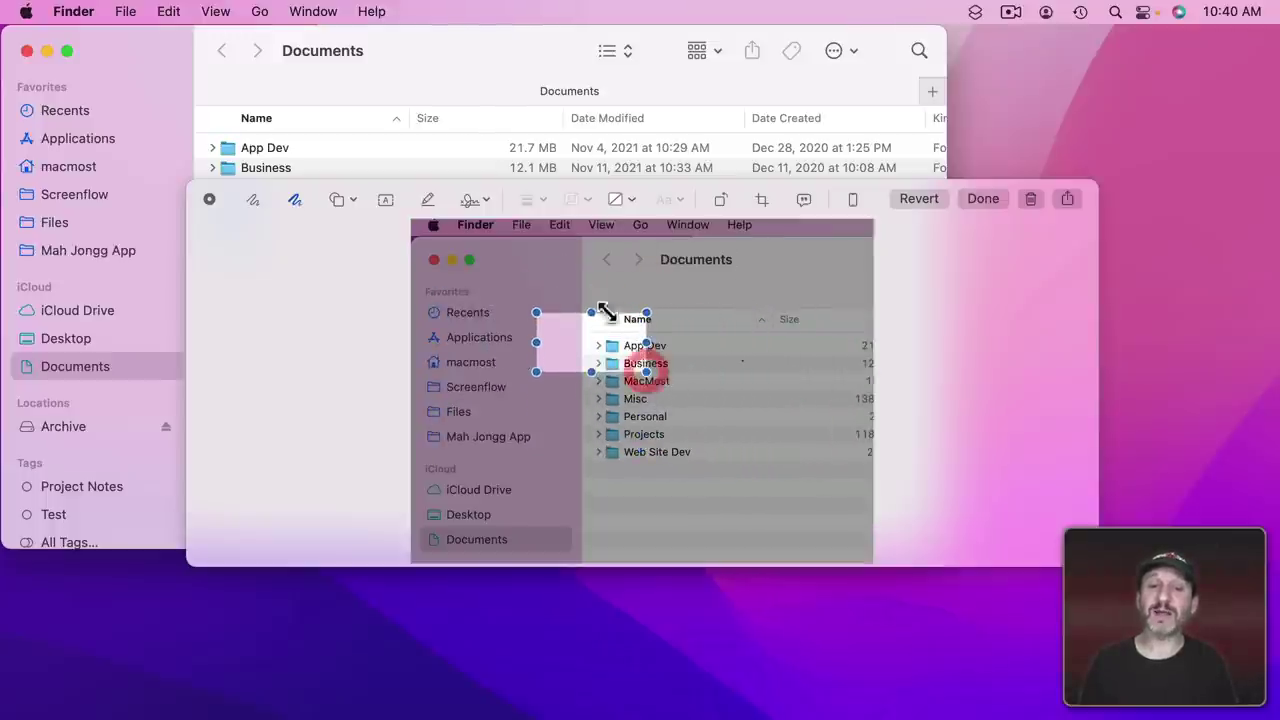
pyautogui.moveTo(603, 314); pyautogui.dragTo(623, 294)
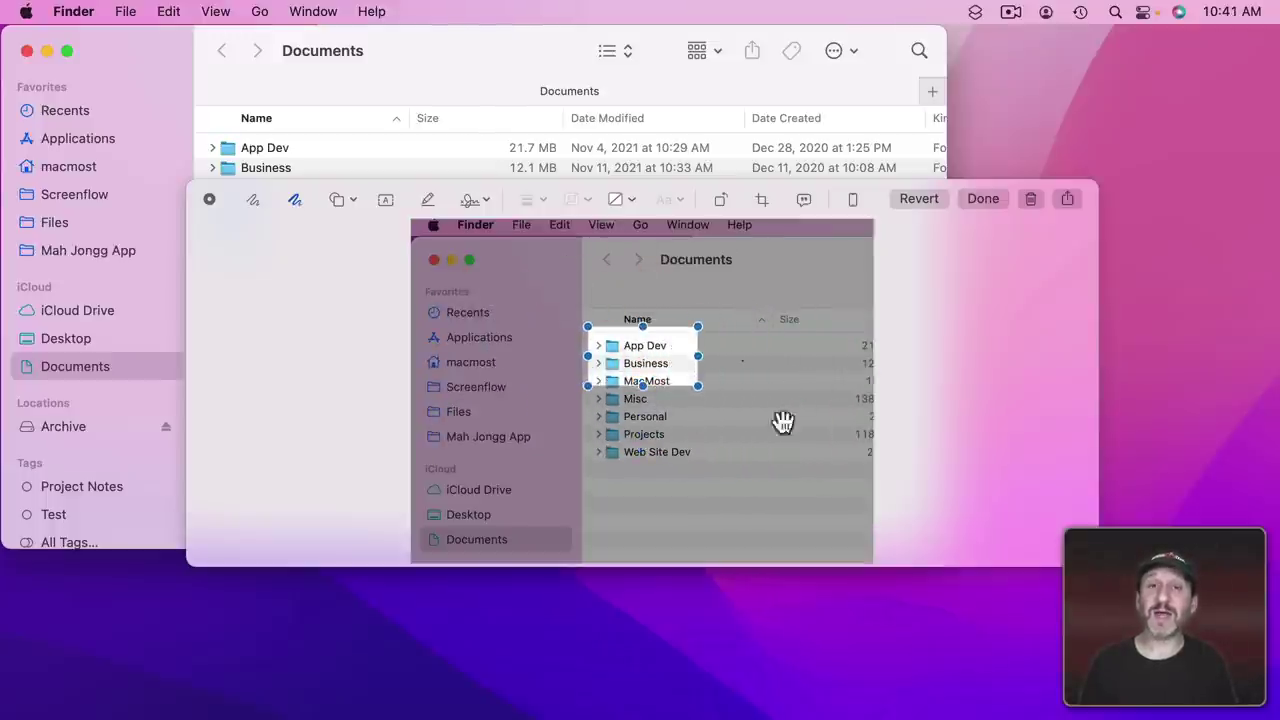
# - Add a magnifier loupe, lower its zoom, and place it over the App Dev, Business and MacMost rows
pyautogui.click(340, 199)
pyautogui.click(356, 354)
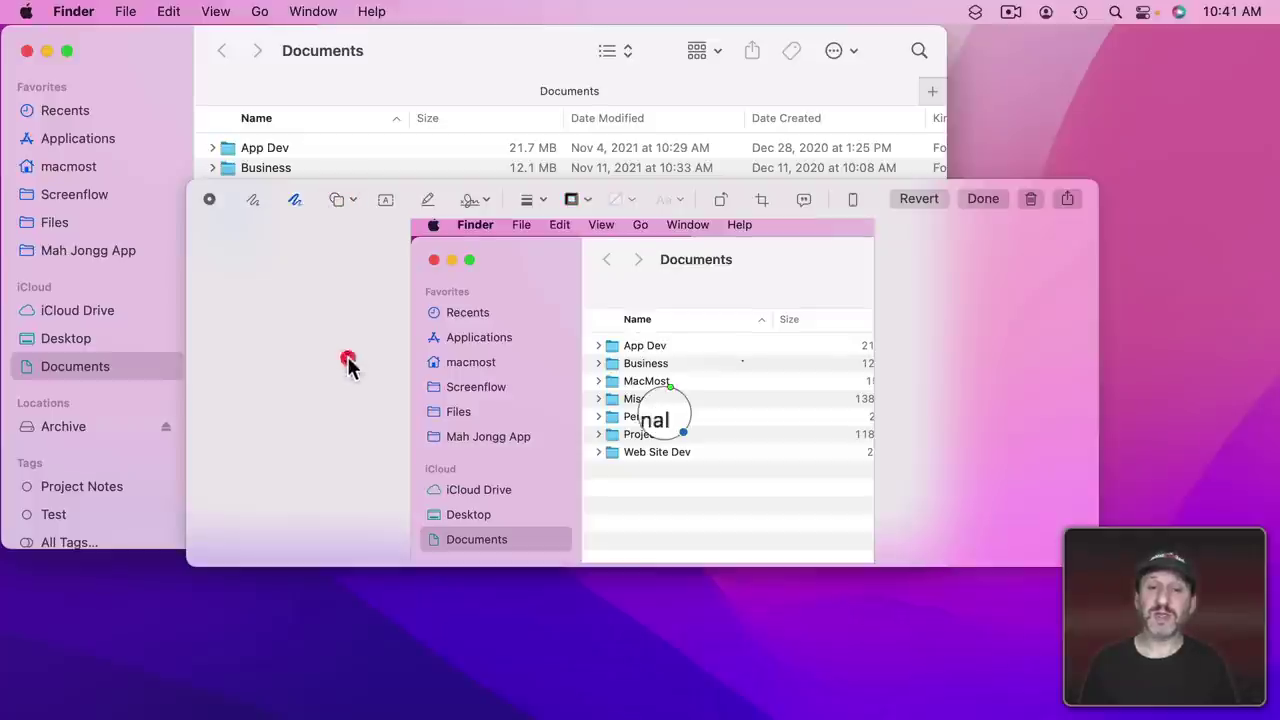
pyautogui.moveTo(675, 425); pyautogui.dragTo(658, 393)
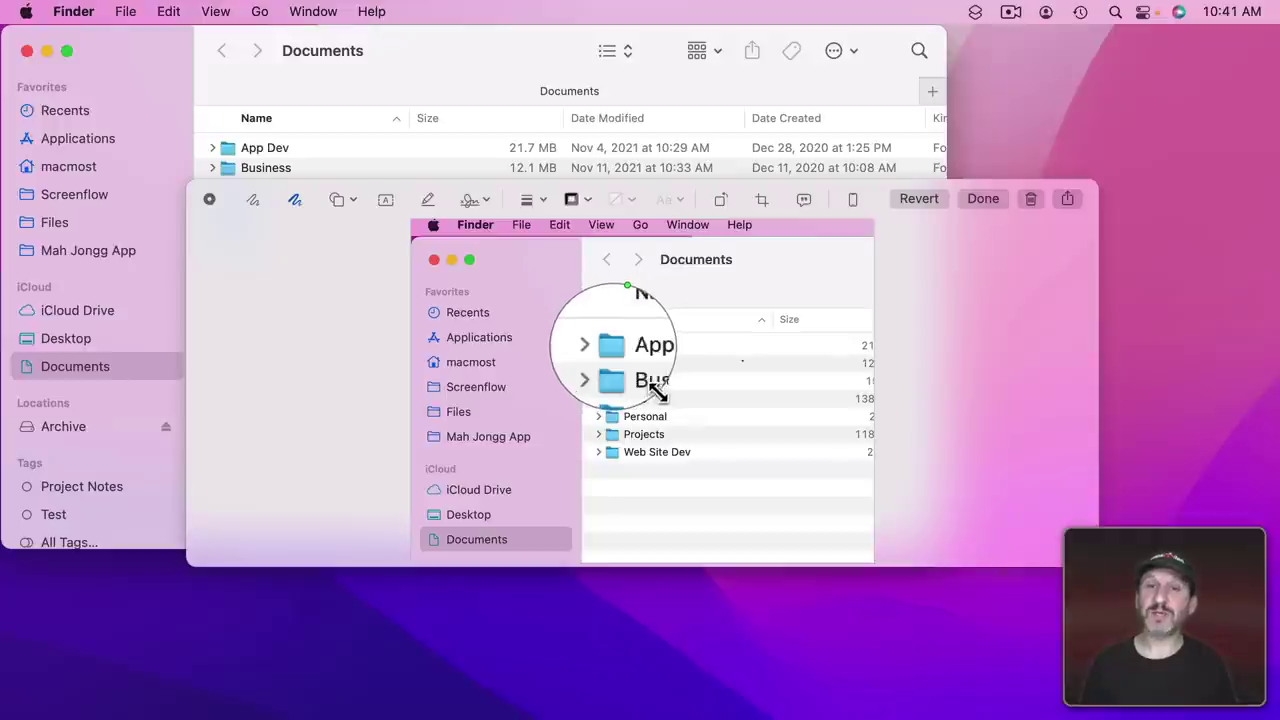
pyautogui.moveTo(628, 285); pyautogui.dragTo(586, 288)
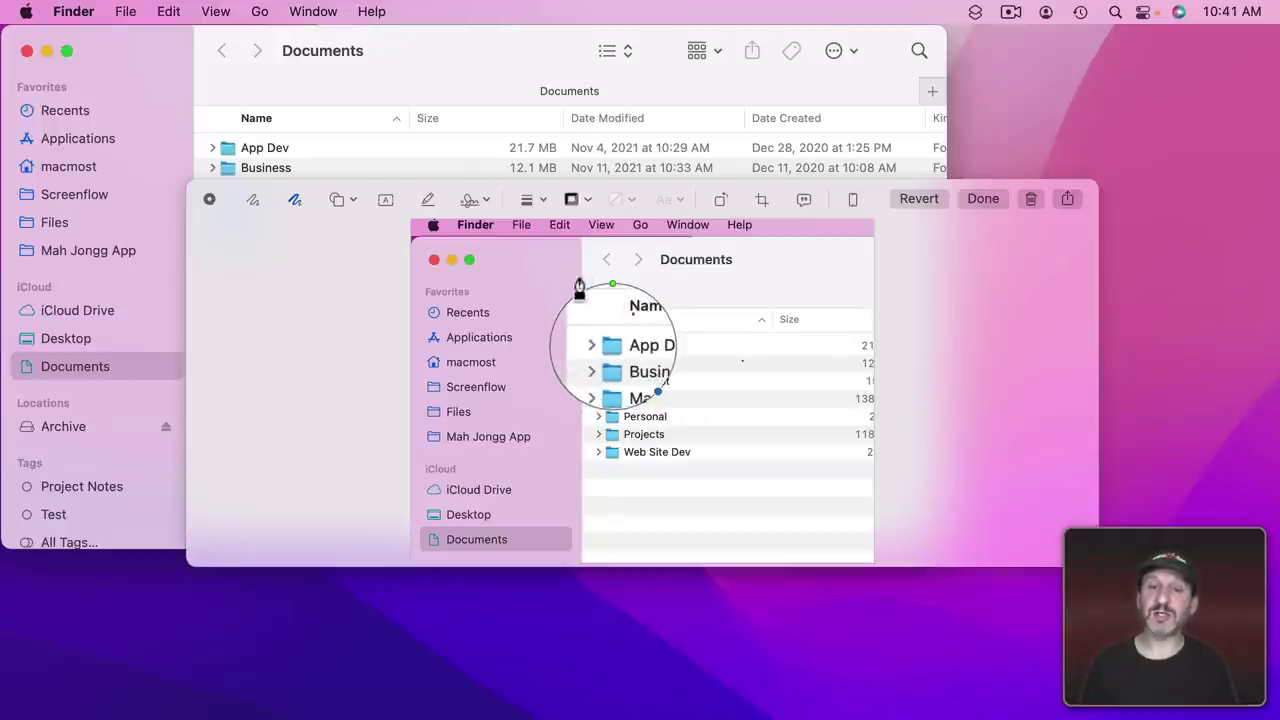
pyautogui.moveTo(608, 340); pyautogui.dragTo(650, 350)
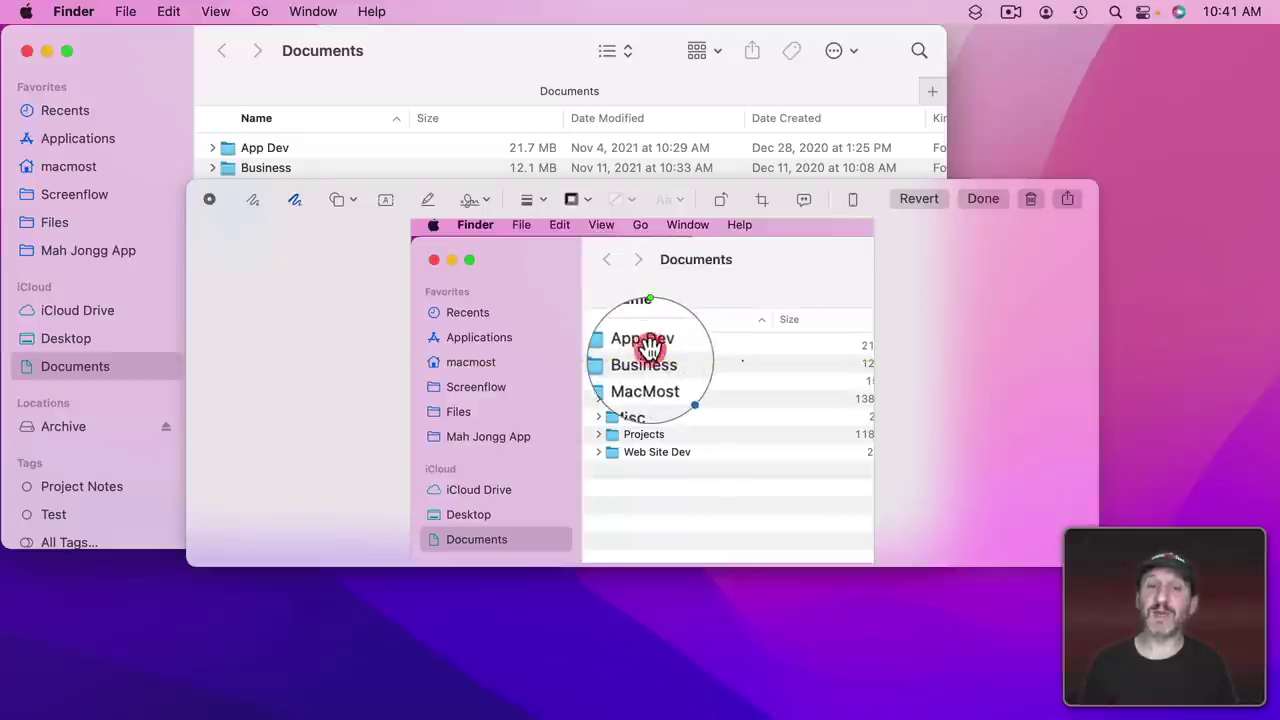
# - Delete the loupe and add a red-filled text box just below the Documents title
pyautogui.press('BackSpace')
pyautogui.click(385, 200)
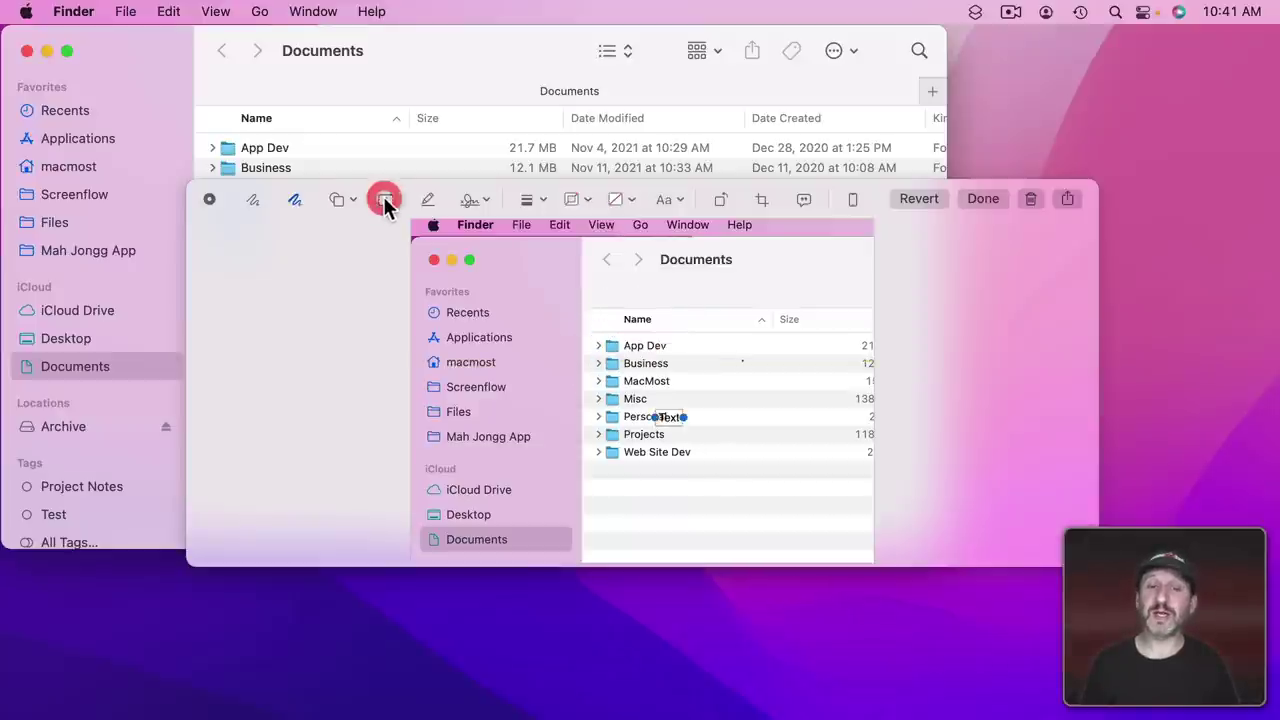
pyautogui.moveTo(670, 418)
pyautogui.mouseDown()
pyautogui.moveTo(705, 385)
pyautogui.moveTo(693, 283)
pyautogui.moveTo(720, 285)
pyautogui.moveTo(726, 272)
pyautogui.mouseUp()
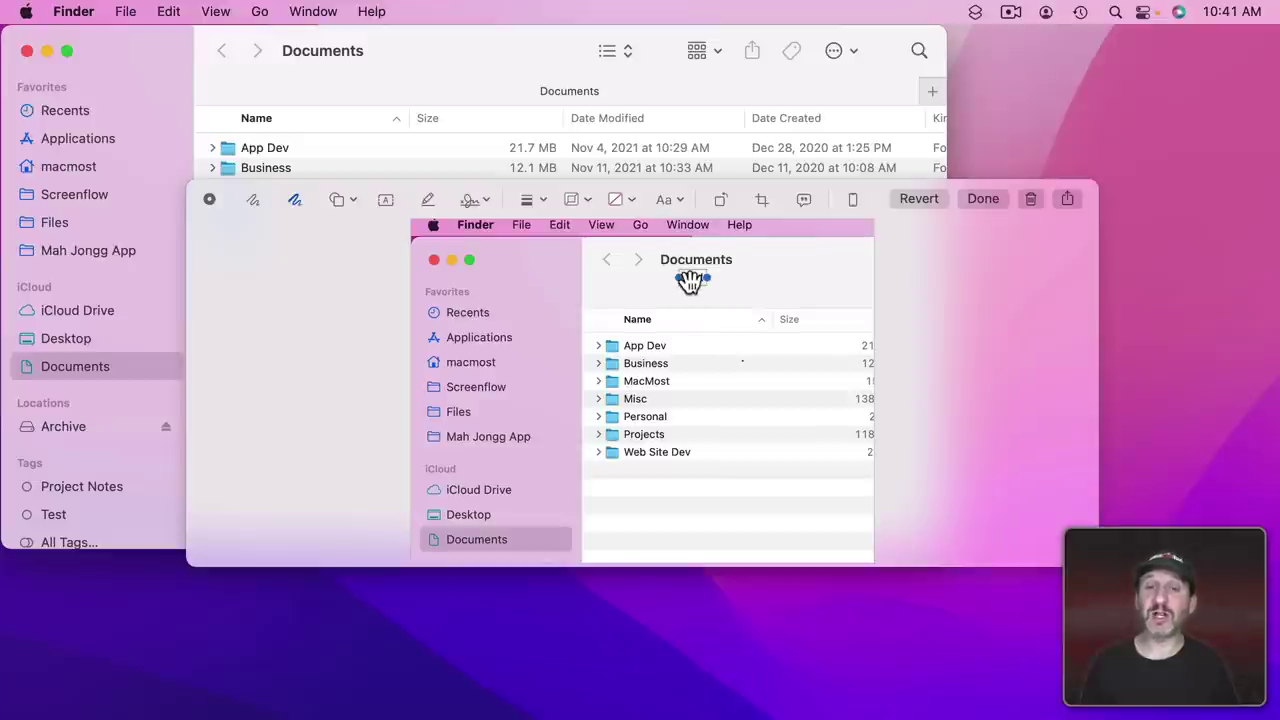
pyautogui.click(612, 200)
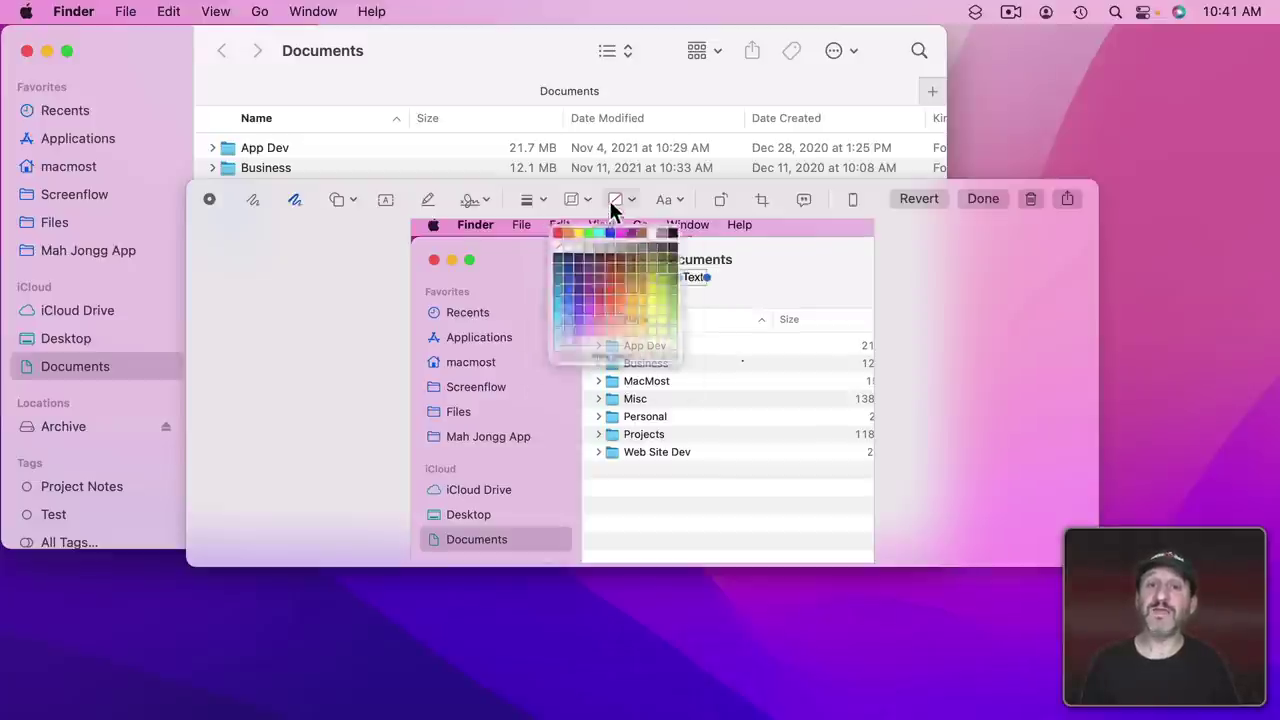
pyautogui.click(610, 320)
pyautogui.click(735, 281)
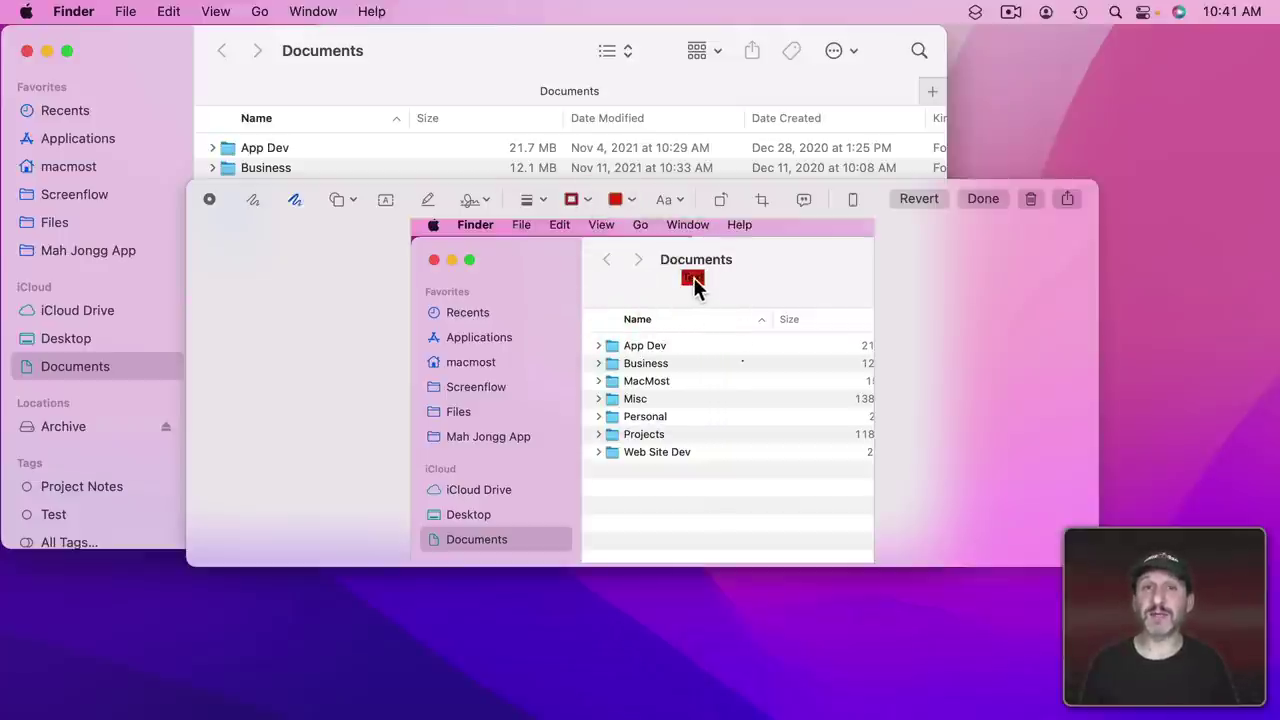
# - Delete the red text box and crop the screenshot to the Finder window's upper-left area
pyautogui.press('BackSpace')
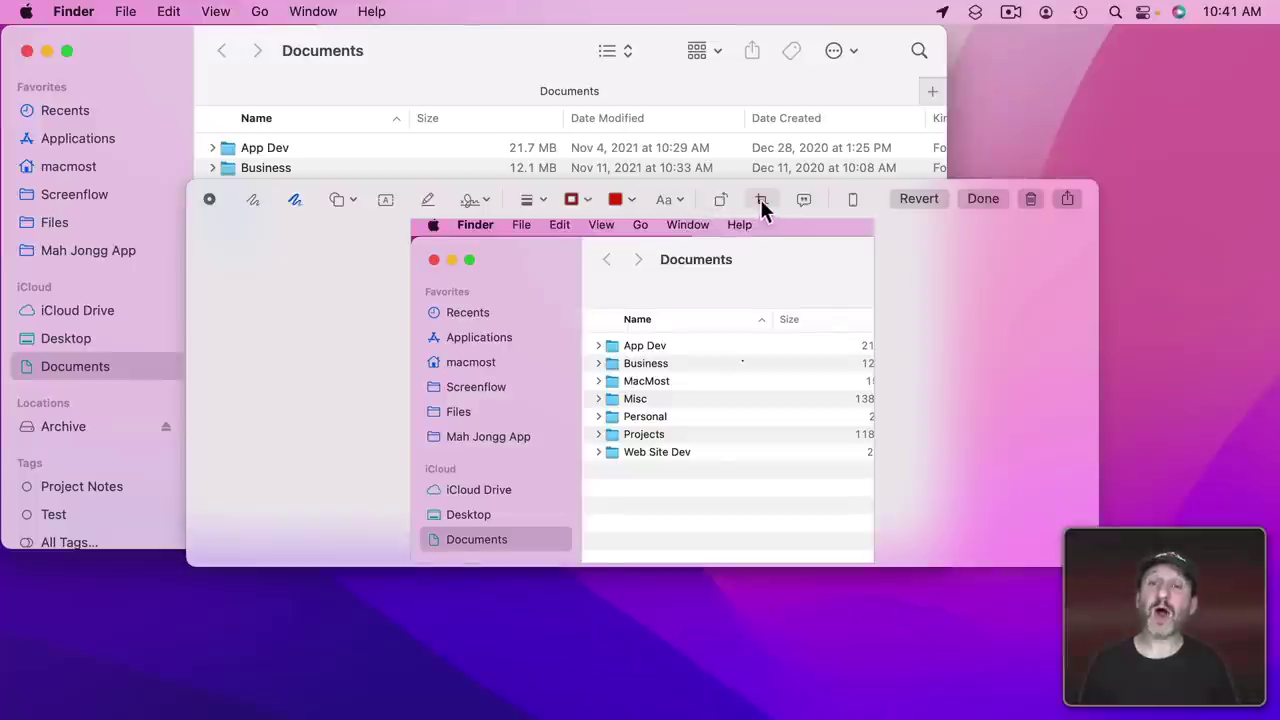
pyautogui.click(760, 199)
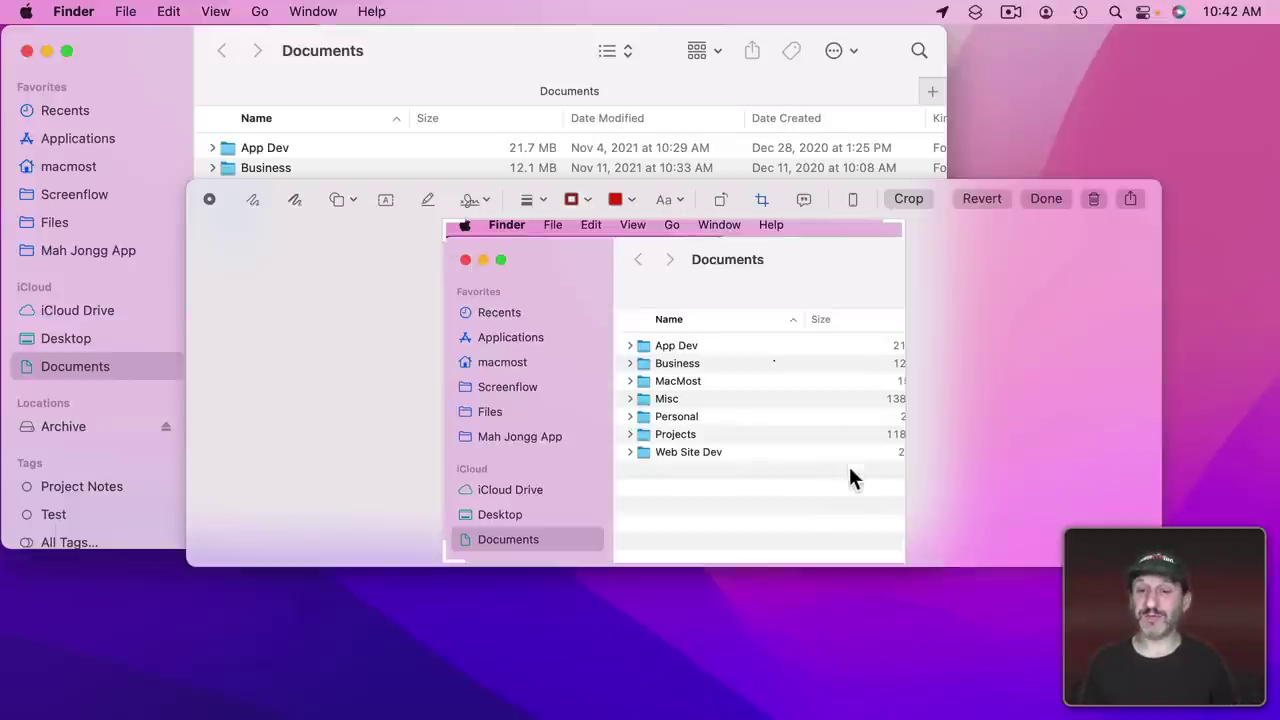
pyautogui.moveTo(903, 557); pyautogui.dragTo(868, 494)
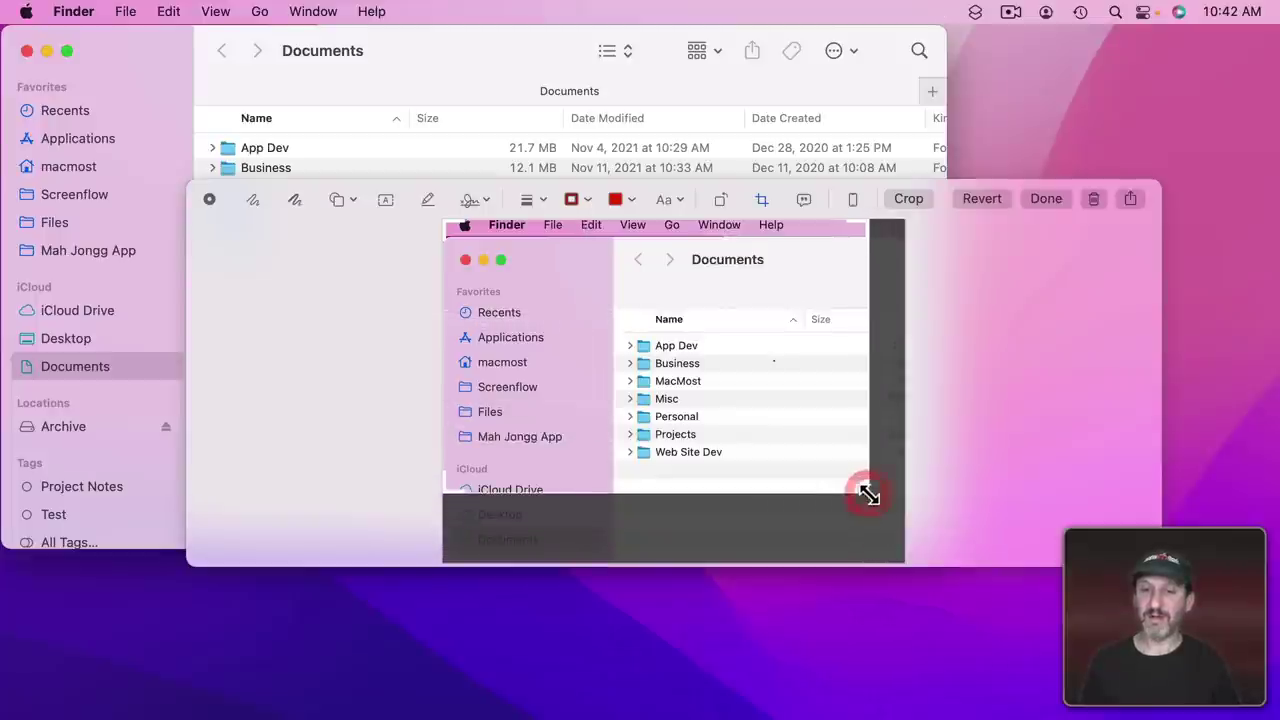
pyautogui.click(917, 201)
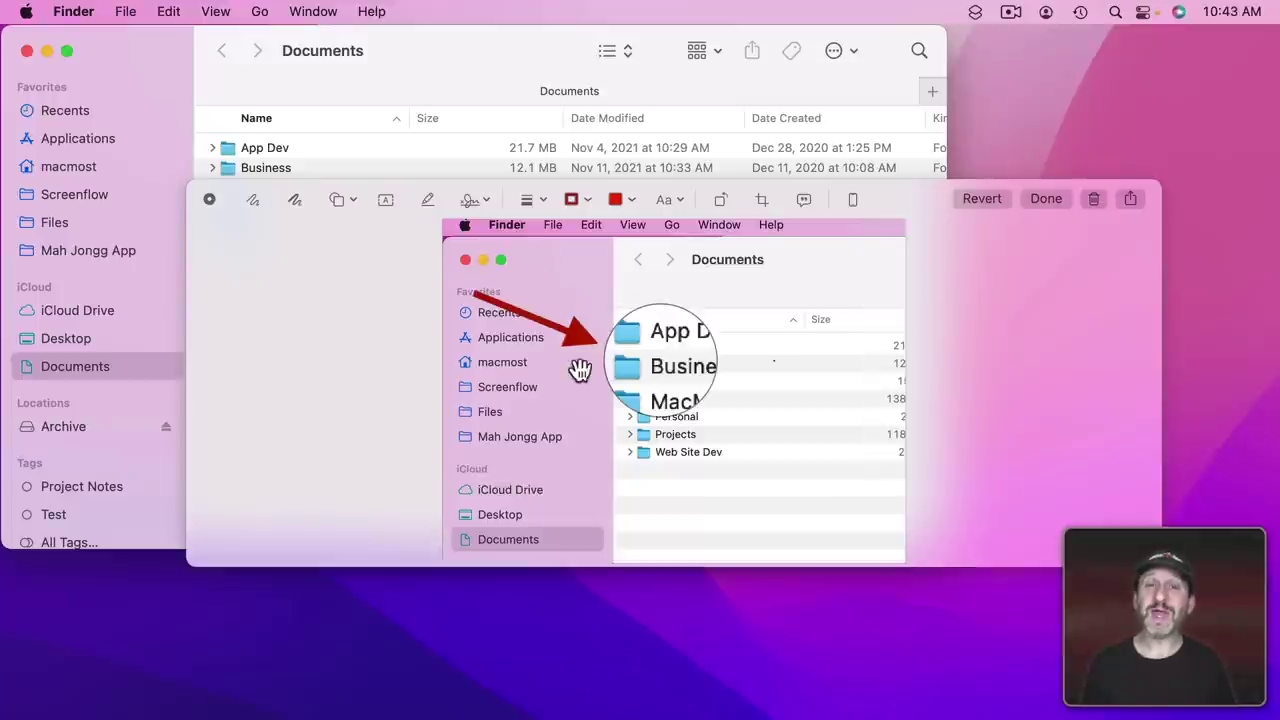
pyautogui.click(567, 330)
pyautogui.click(653, 303)
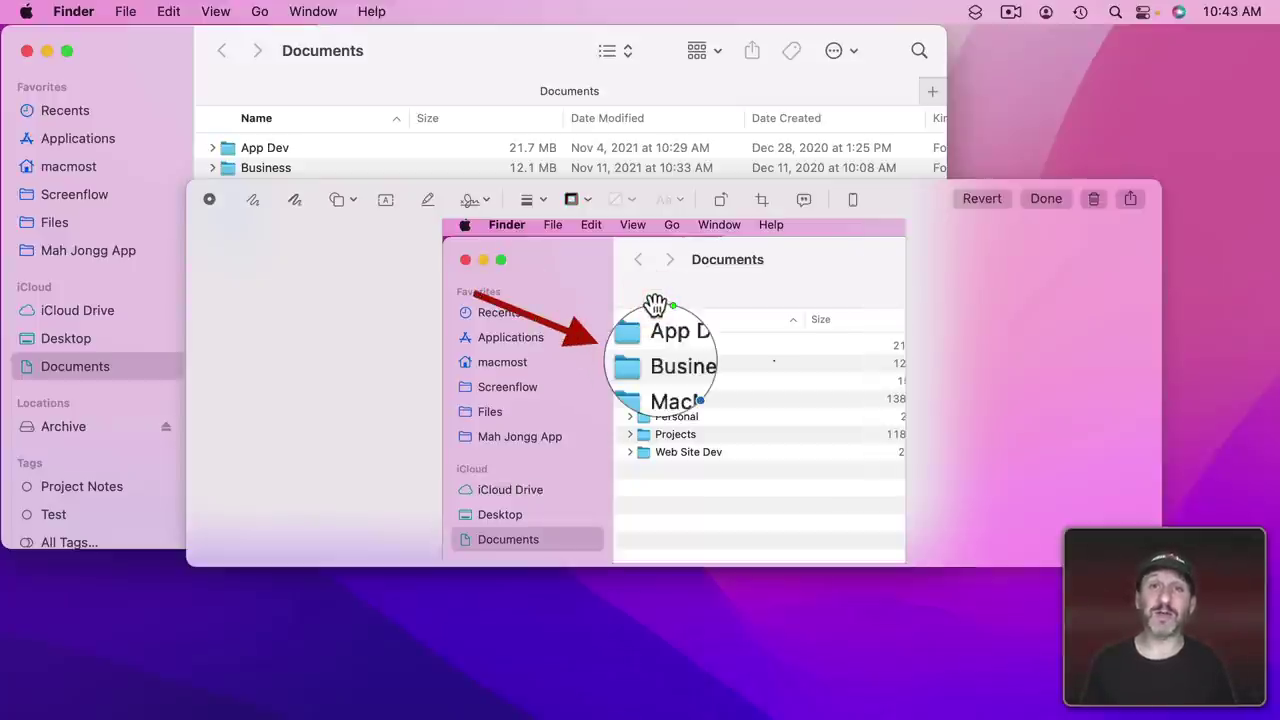
pyautogui.click(586, 336)
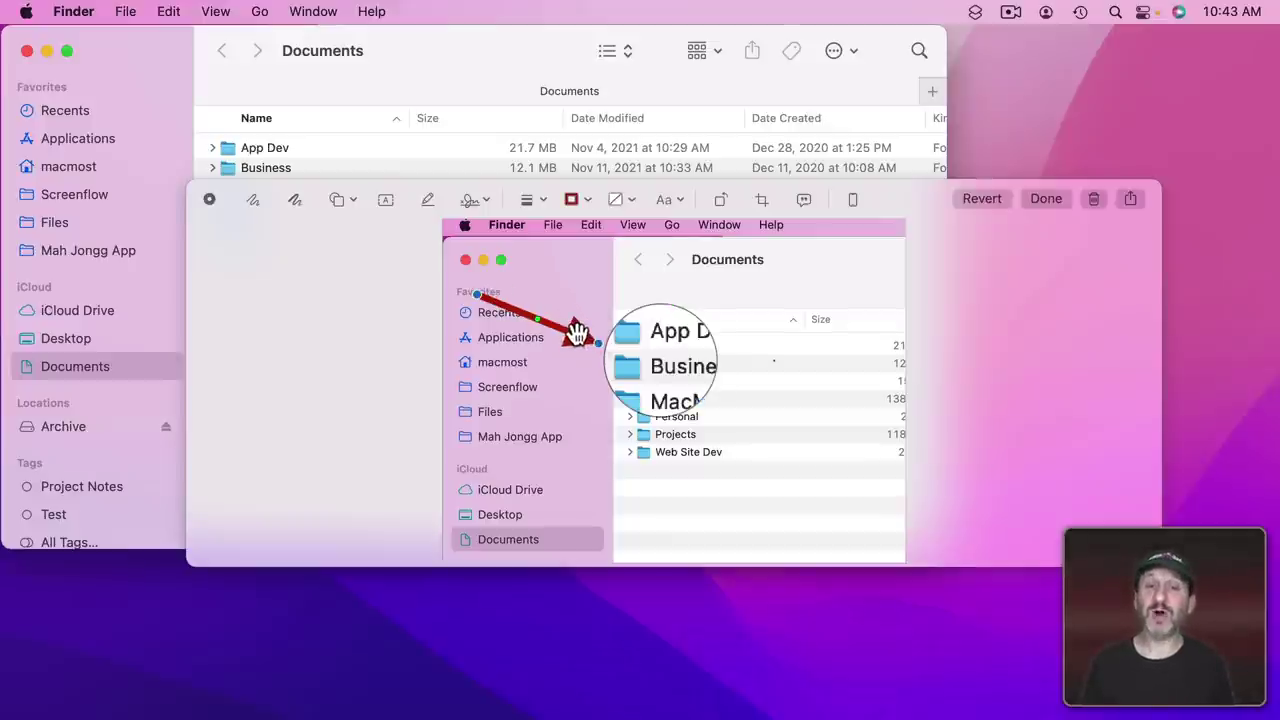
pyautogui.press('super+c')
pyautogui.press('super+v')
pyautogui.moveTo(586, 354); pyautogui.dragTo(566, 414)
pyautogui.press('BackSpace')
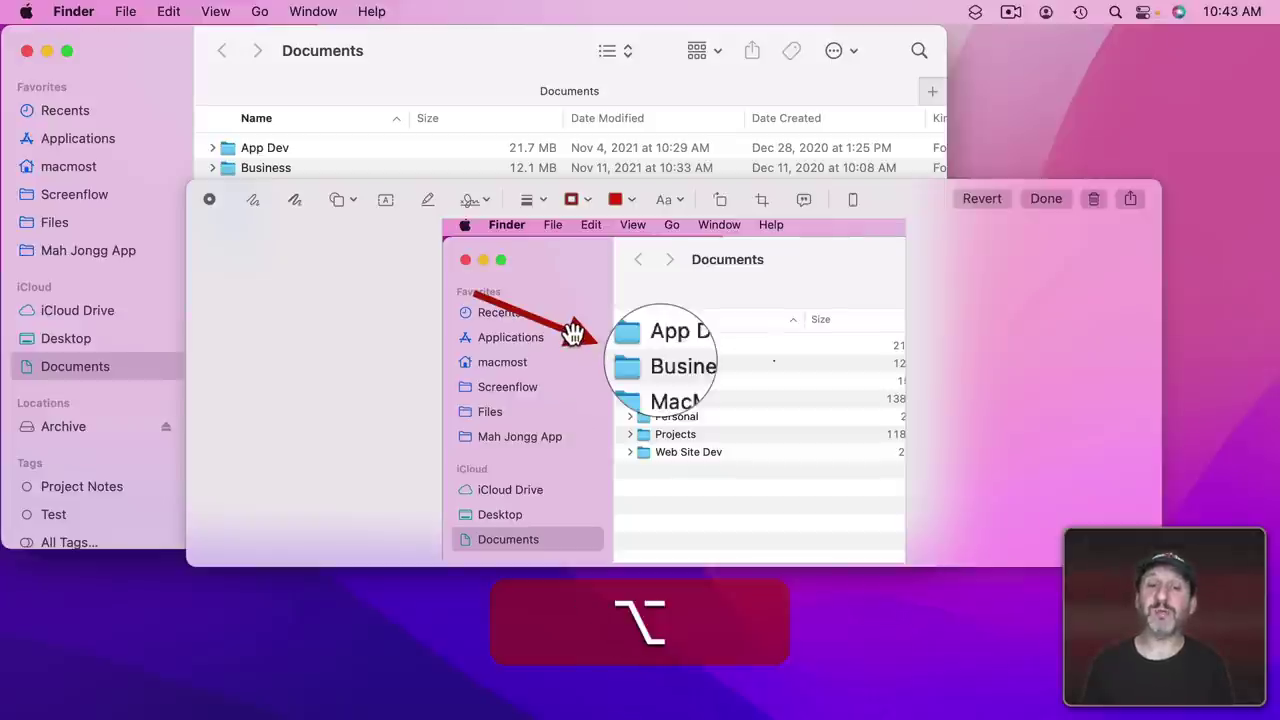
pyautogui.moveTo(571, 330); pyautogui.dragTo(557, 418)
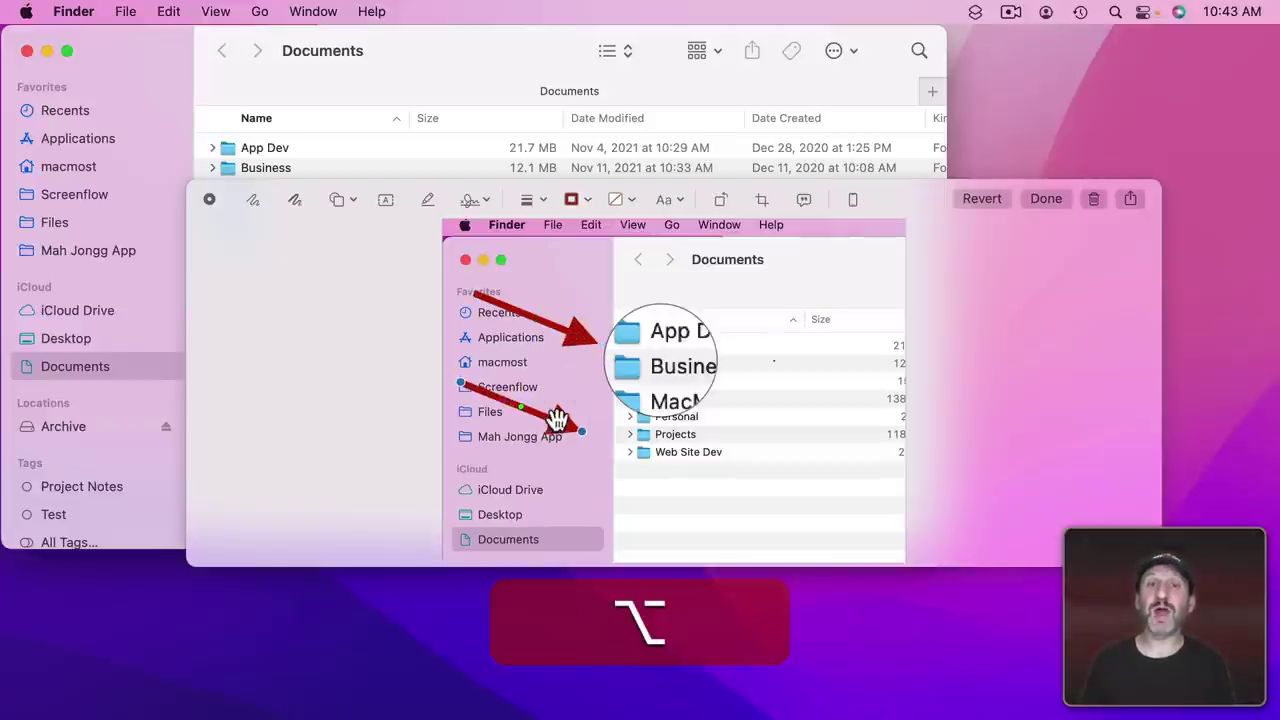
pyautogui.press('BackSpace')
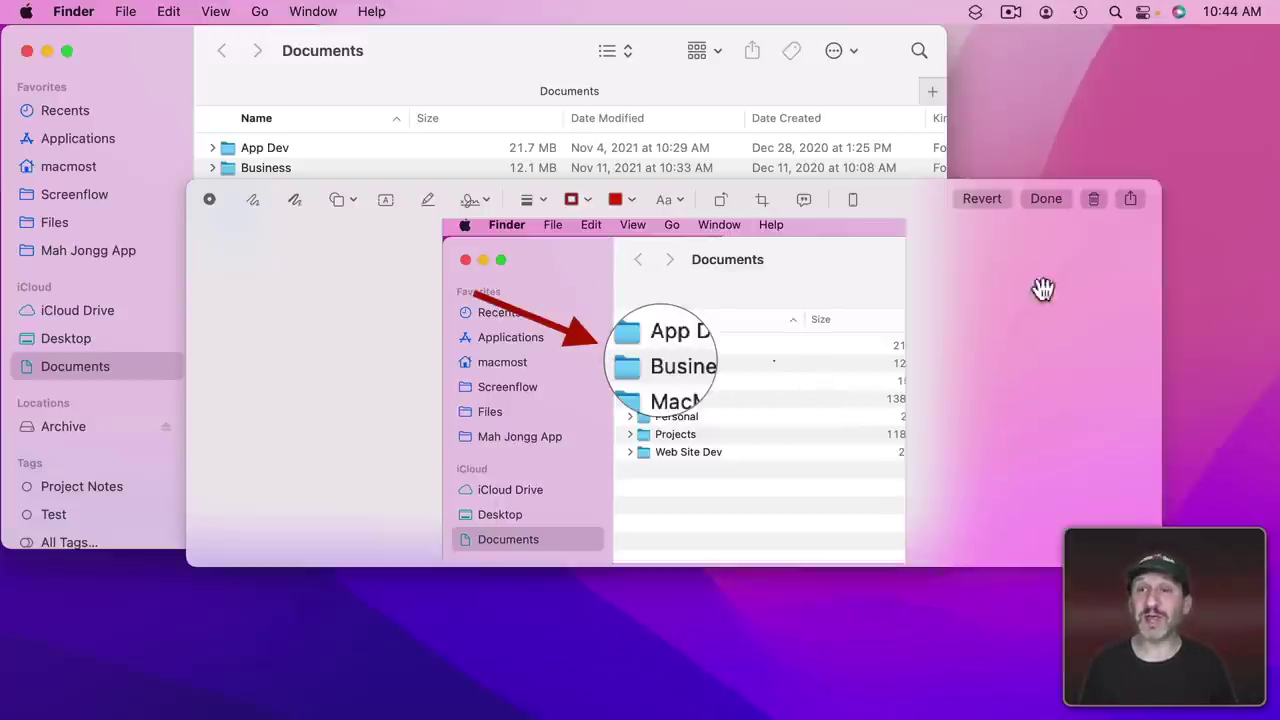
# - Dismiss the Share options unused and finish editing so the annotated screenshot saves to the desktop
pyautogui.click(1131, 200)
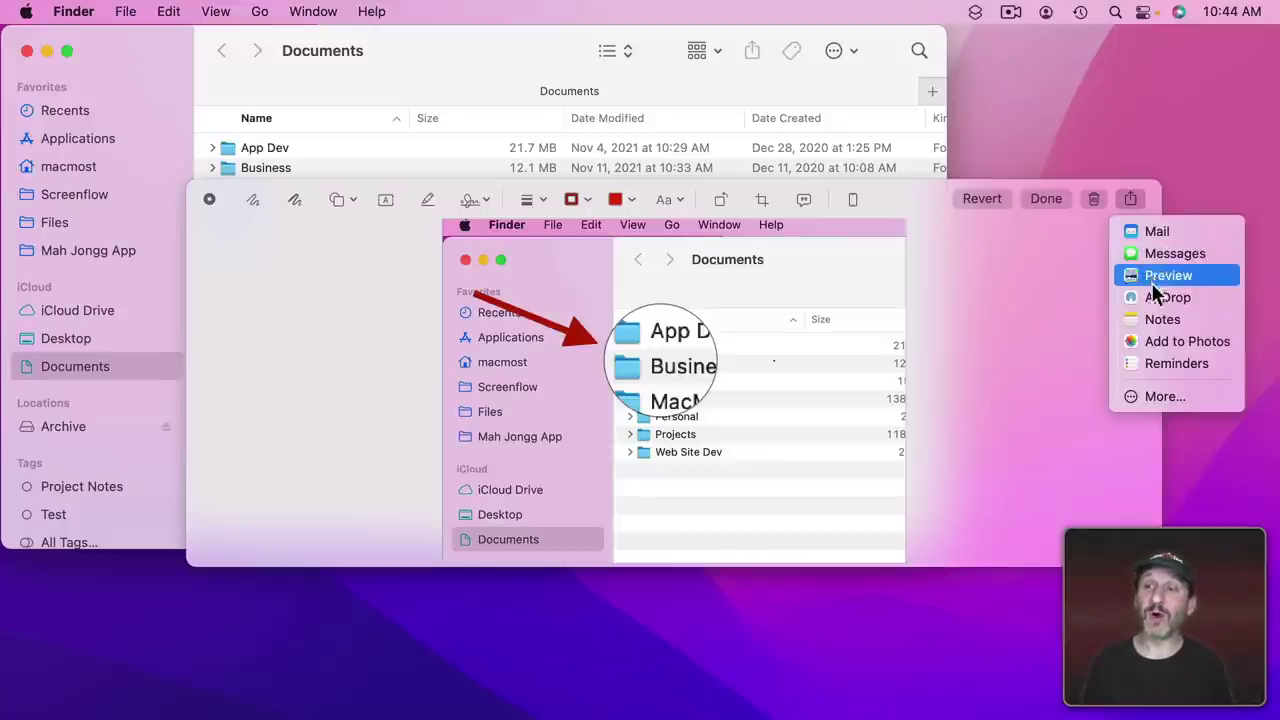
pyautogui.click(1081, 346)
pyautogui.click(1040, 199)
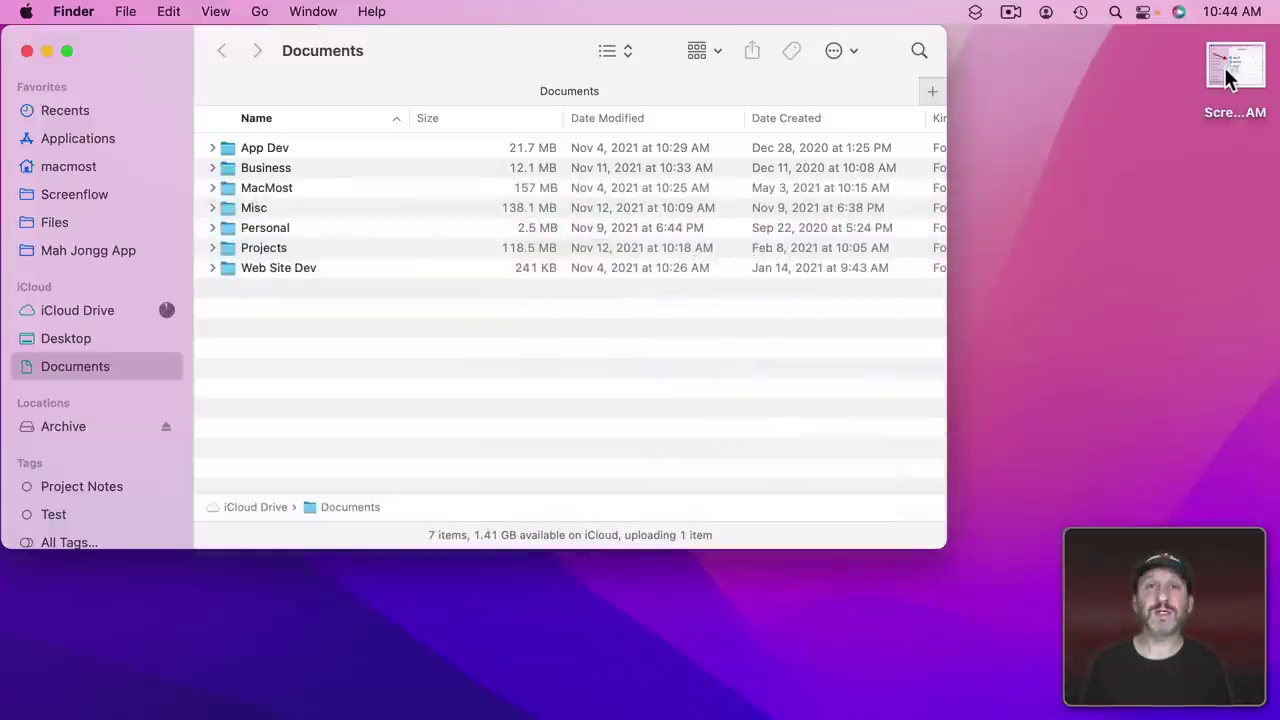
# - Quick Look the desktop screenshot file, then open it in Preview
pyautogui.click(1228, 78)
pyautogui.press('space')
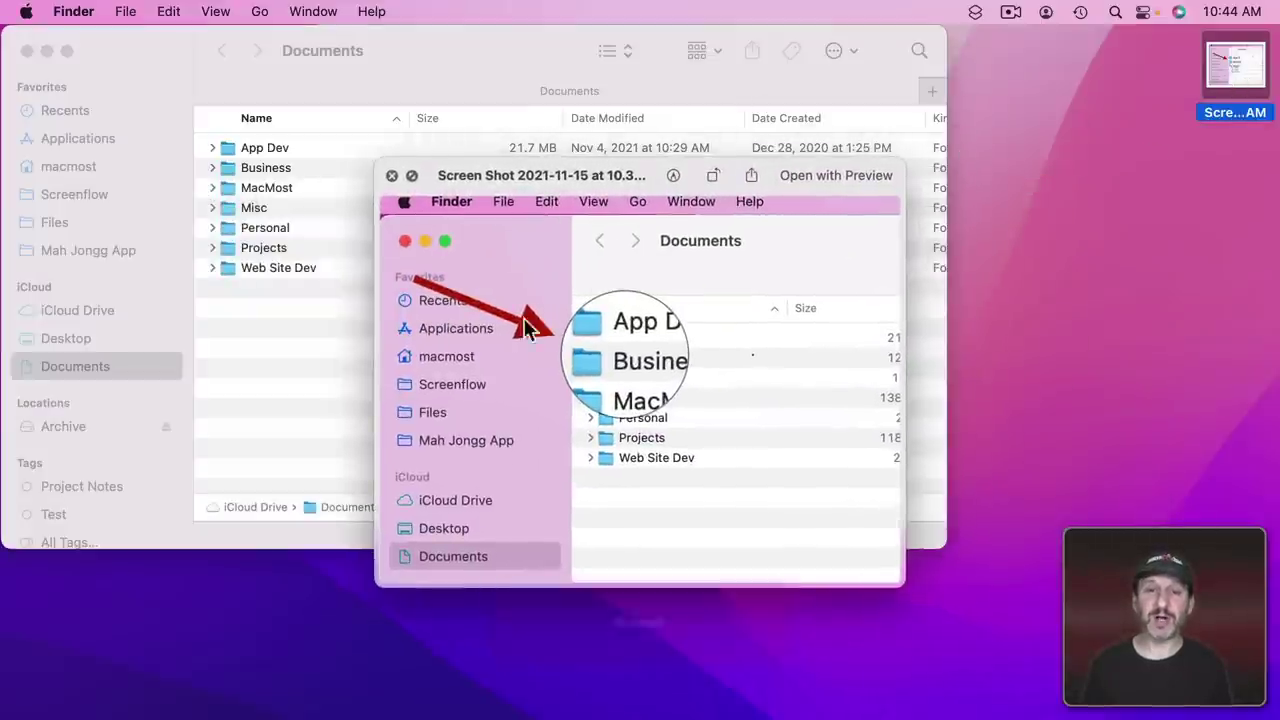
pyautogui.press('space')
pyautogui.doubleClick(1225, 78)
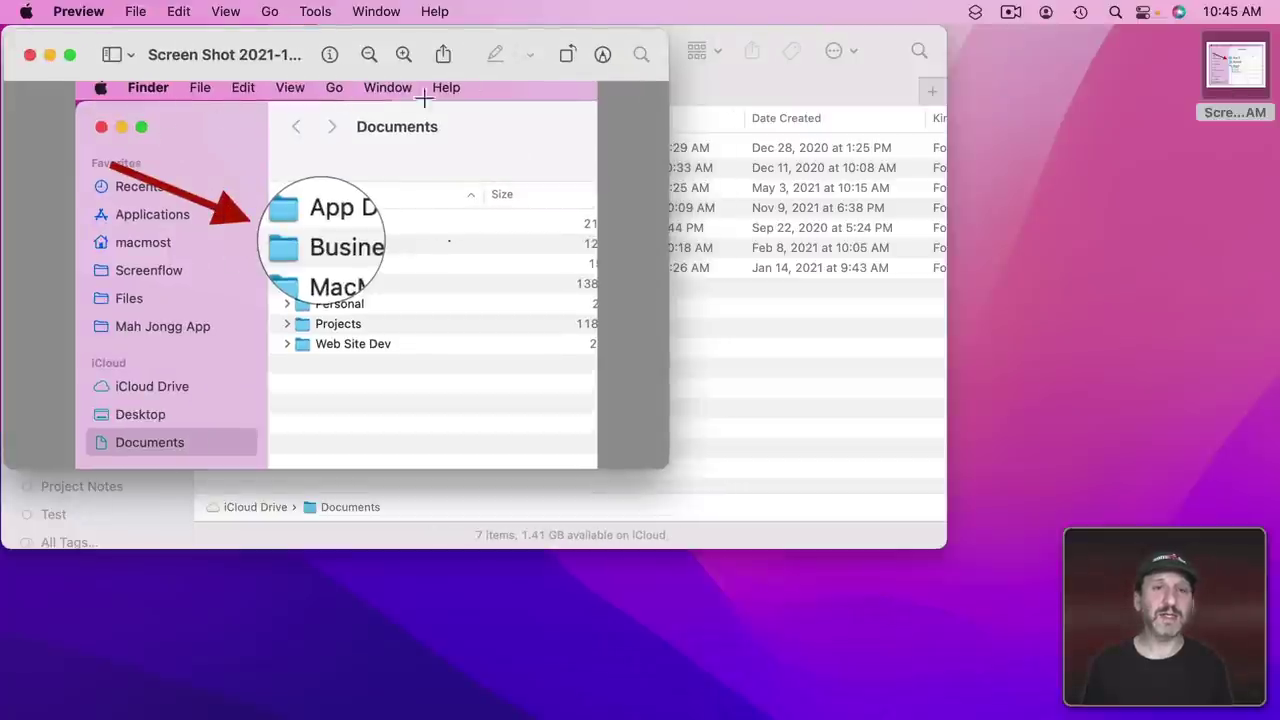
# - Show Preview's markup tools, close the window, and start renaming Screen Shot 2021-11-15 at 10.38.03
pyautogui.click(603, 55)
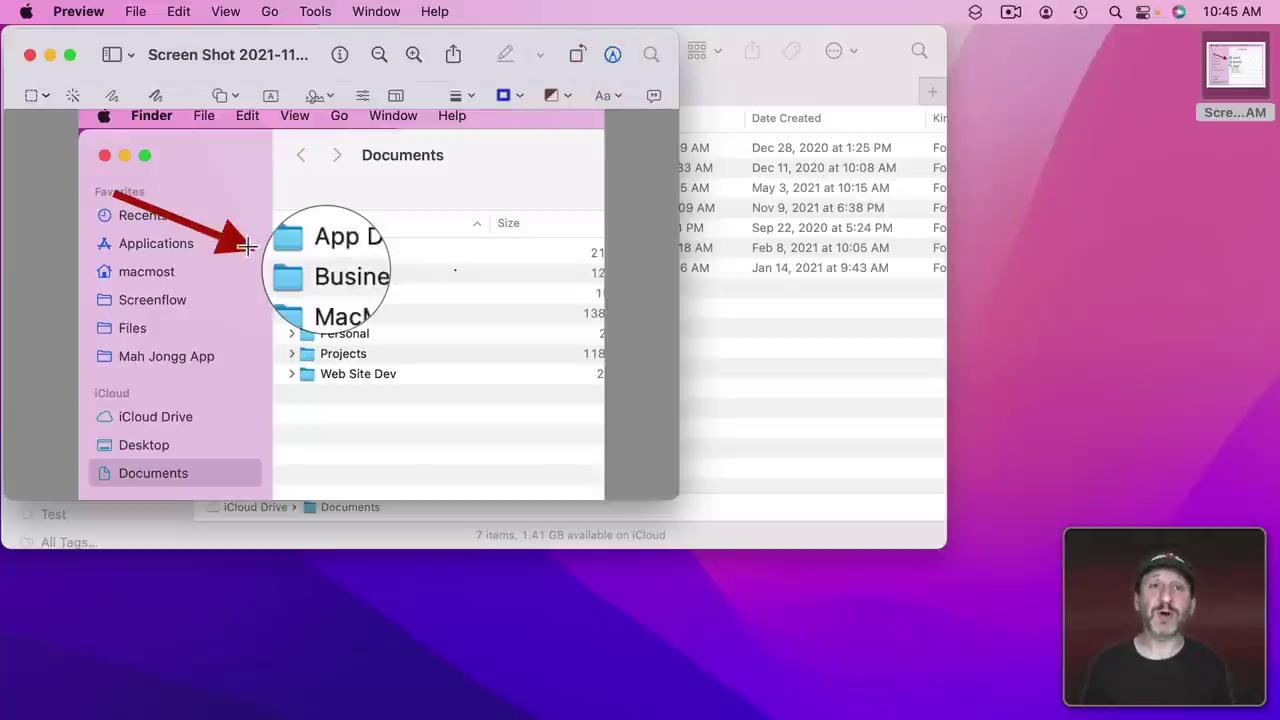
pyautogui.press('cmd+w')
pyautogui.click(1226, 115)
pyautogui.press('Return')
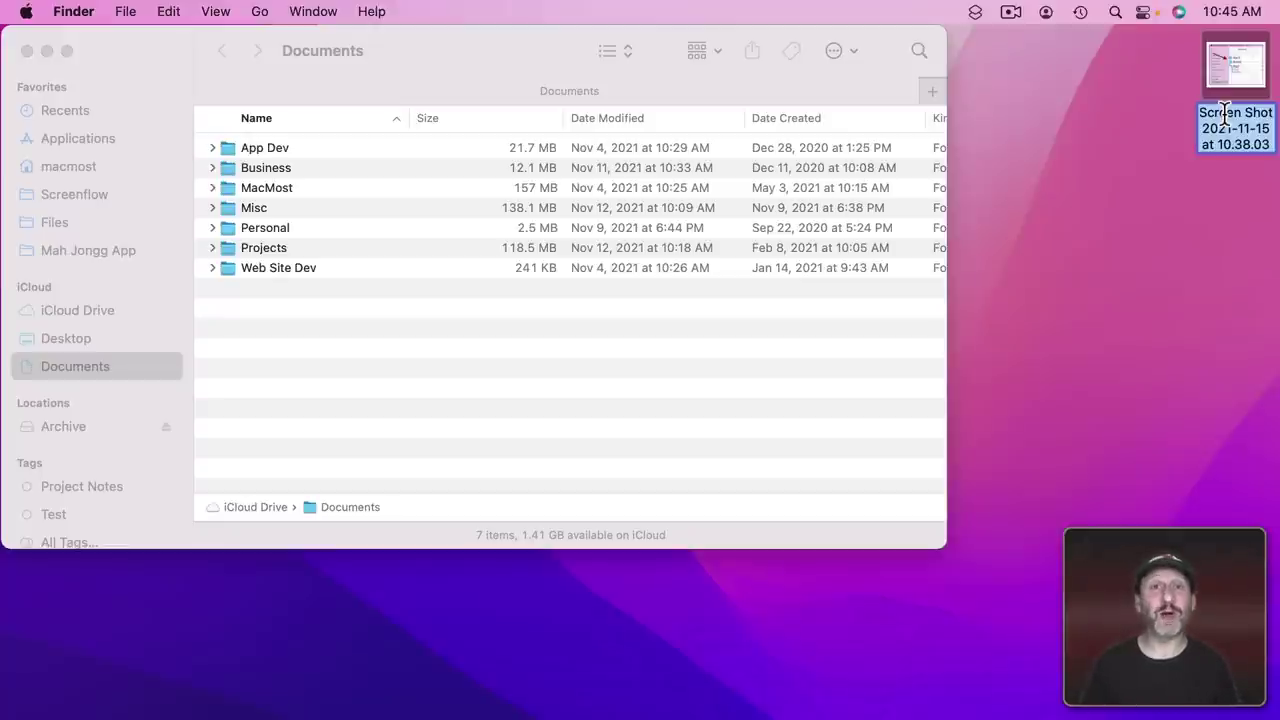
# - Reveal the Finder File menu's Option alternates, then start a Shift-Command-5 capture over the open menu
pyautogui.click(852, 425)
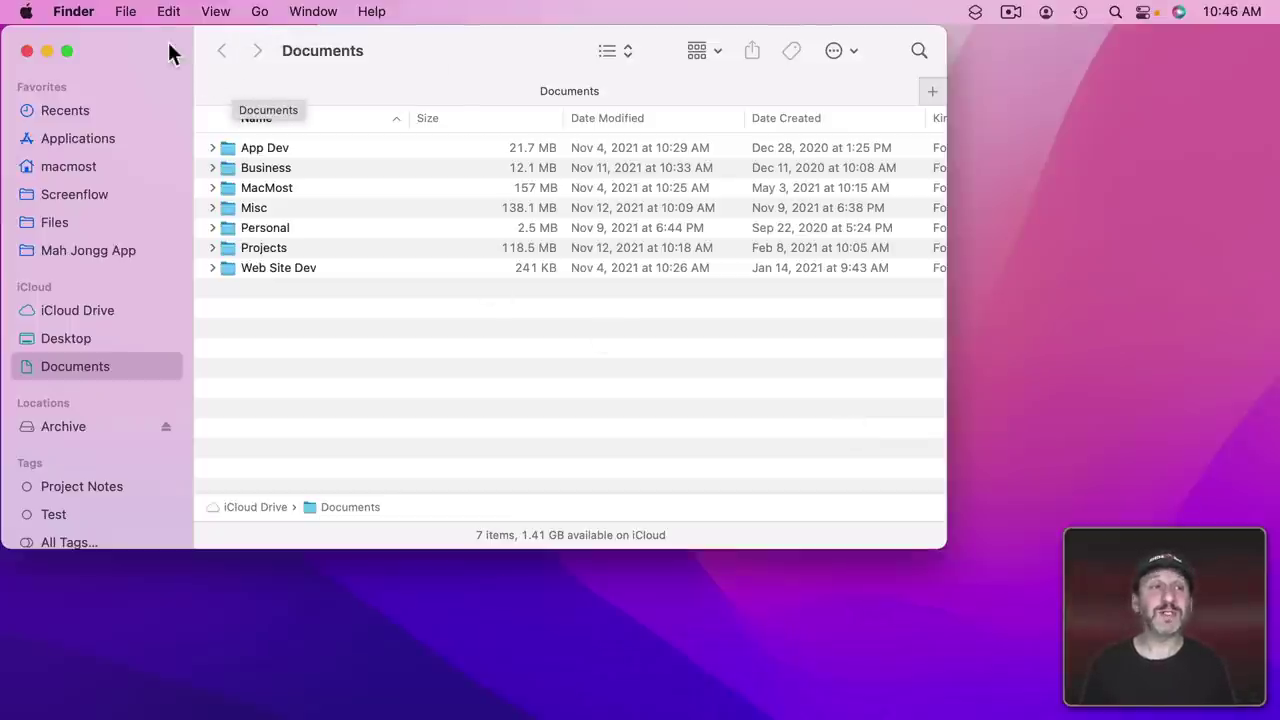
pyautogui.click(127, 14)
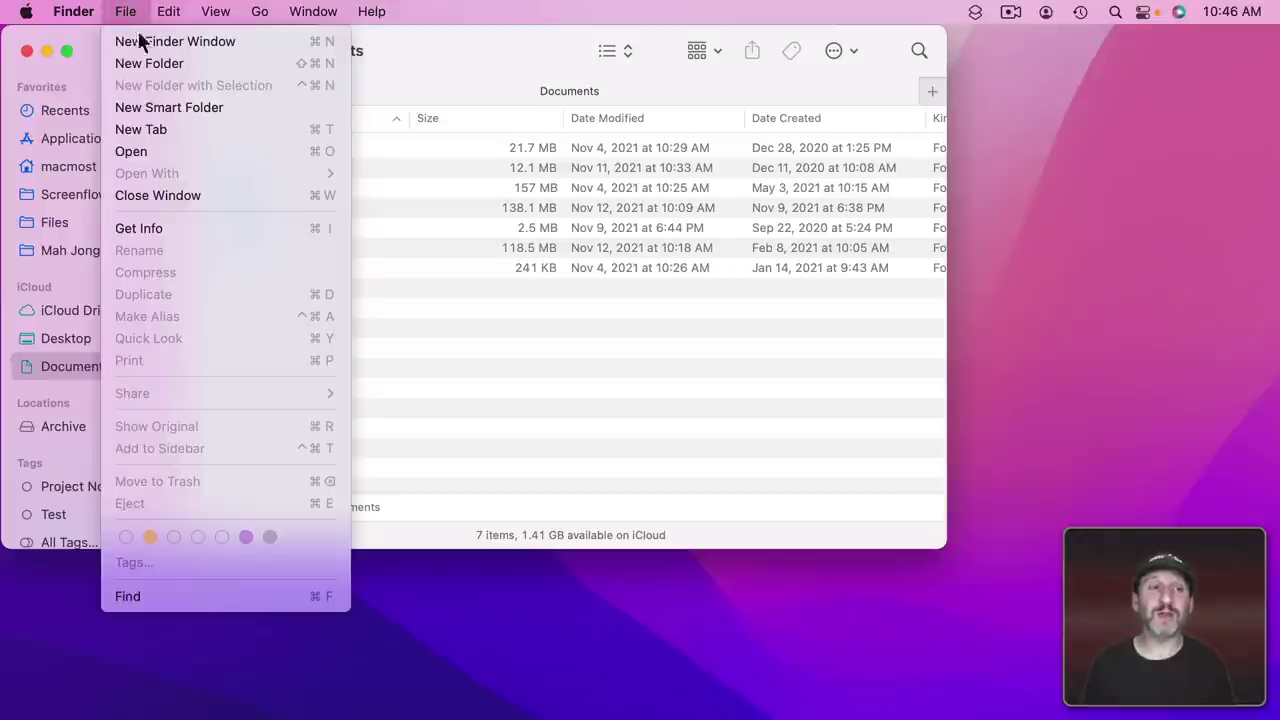
pyautogui.press('alt')
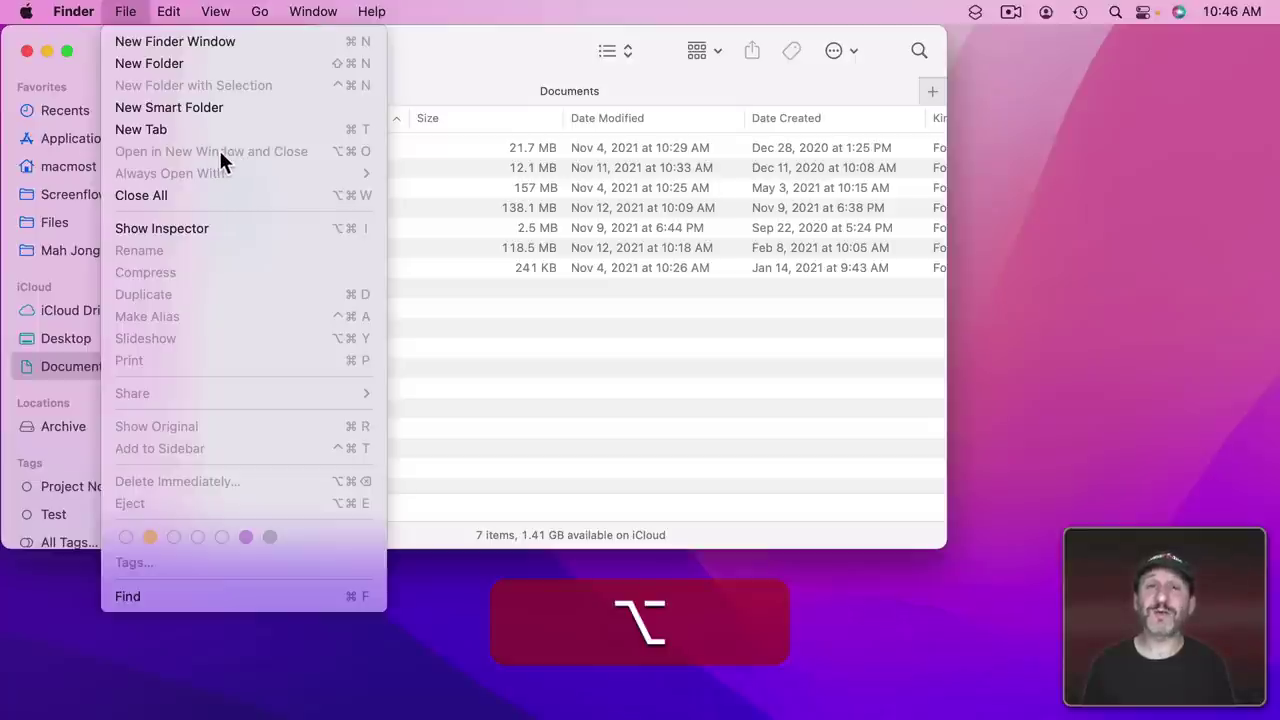
pyautogui.press('alt')
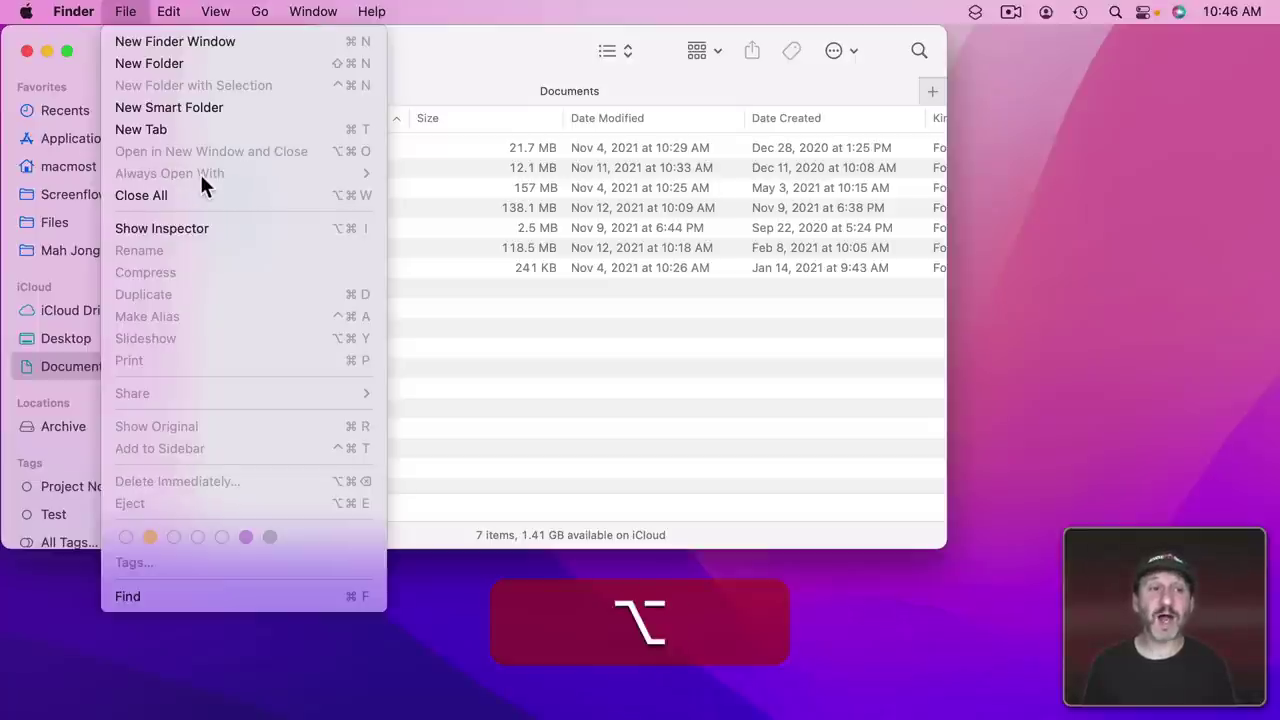
pyautogui.press('alt+shift+super')
pyautogui.press('alt+shift+super+5')
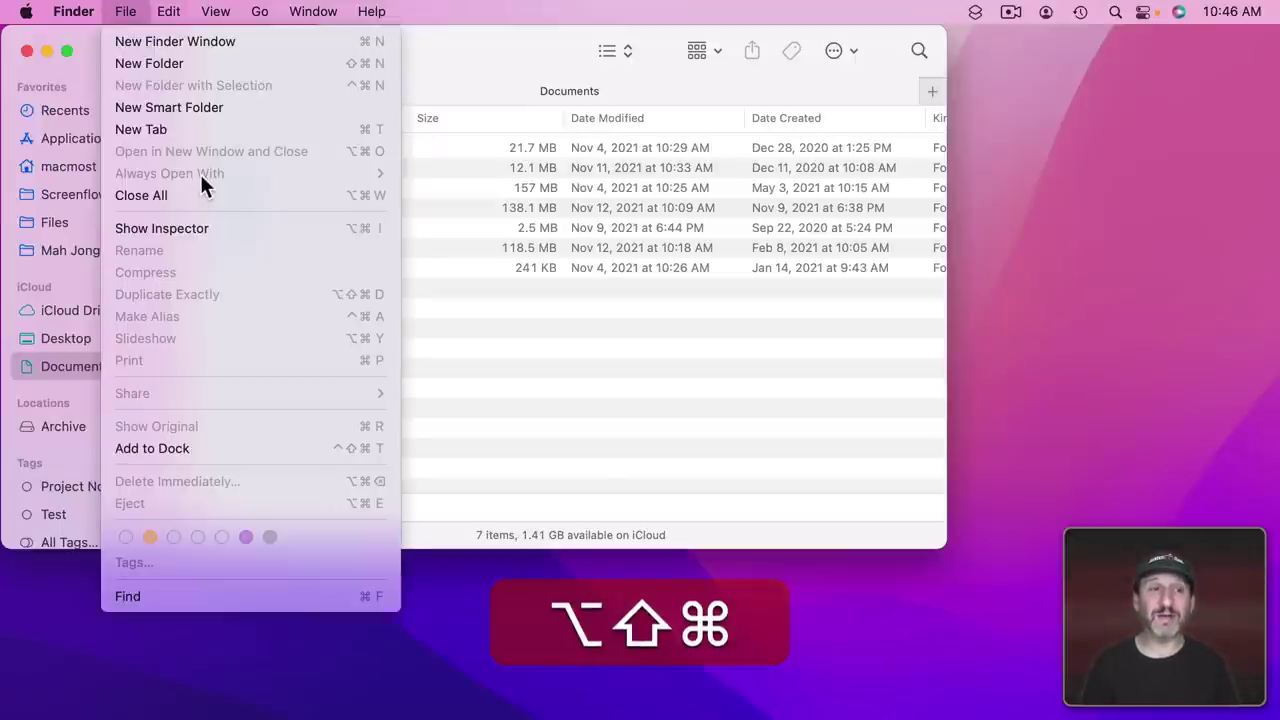
pyautogui.press('shift+super+5')
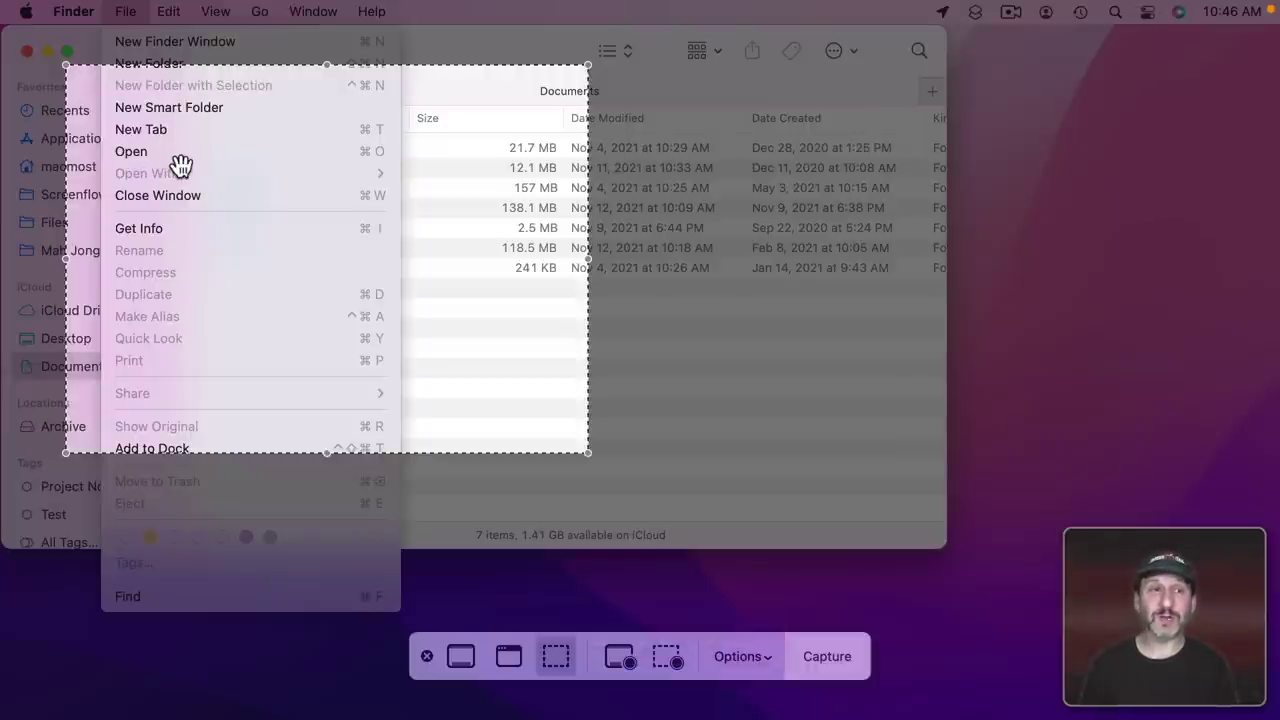
# - Cancel the capture and set the screenshot timer to 5 Seconds
pyautogui.press('Escape')
pyautogui.press('Escape')
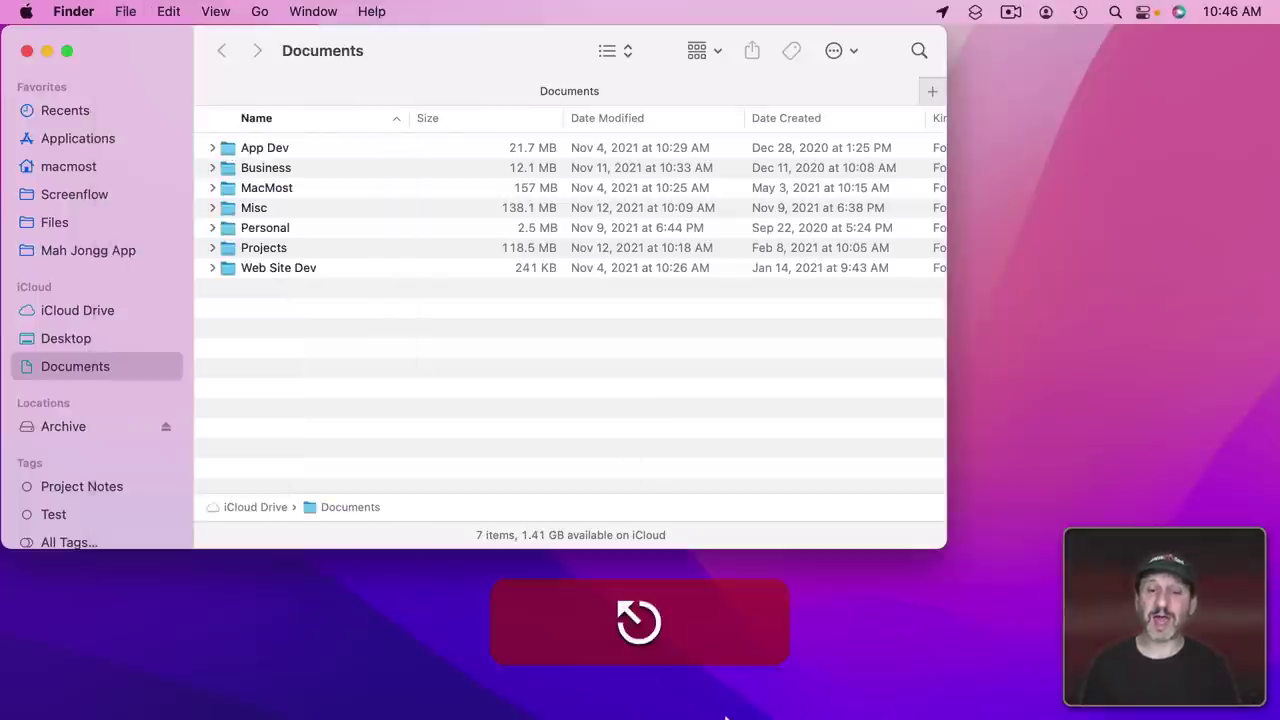
pyautogui.press('super+shift+5')
pyautogui.click(748, 658)
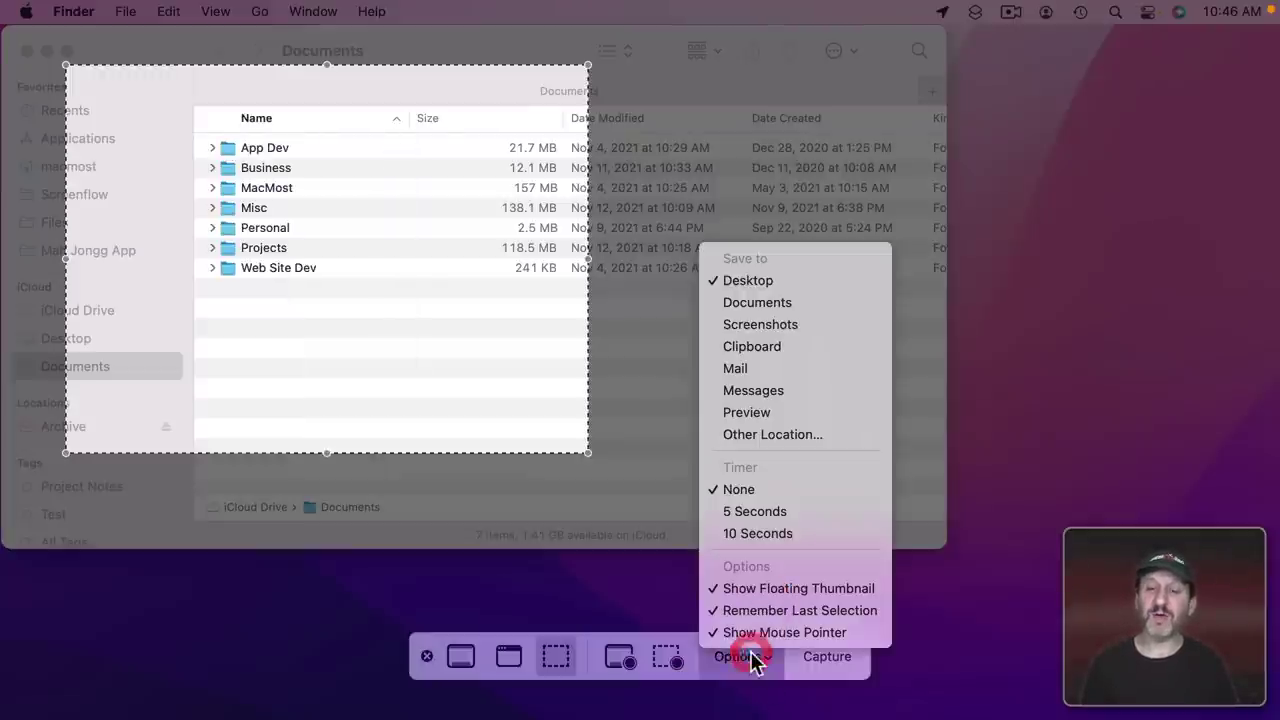
pyautogui.click(745, 511)
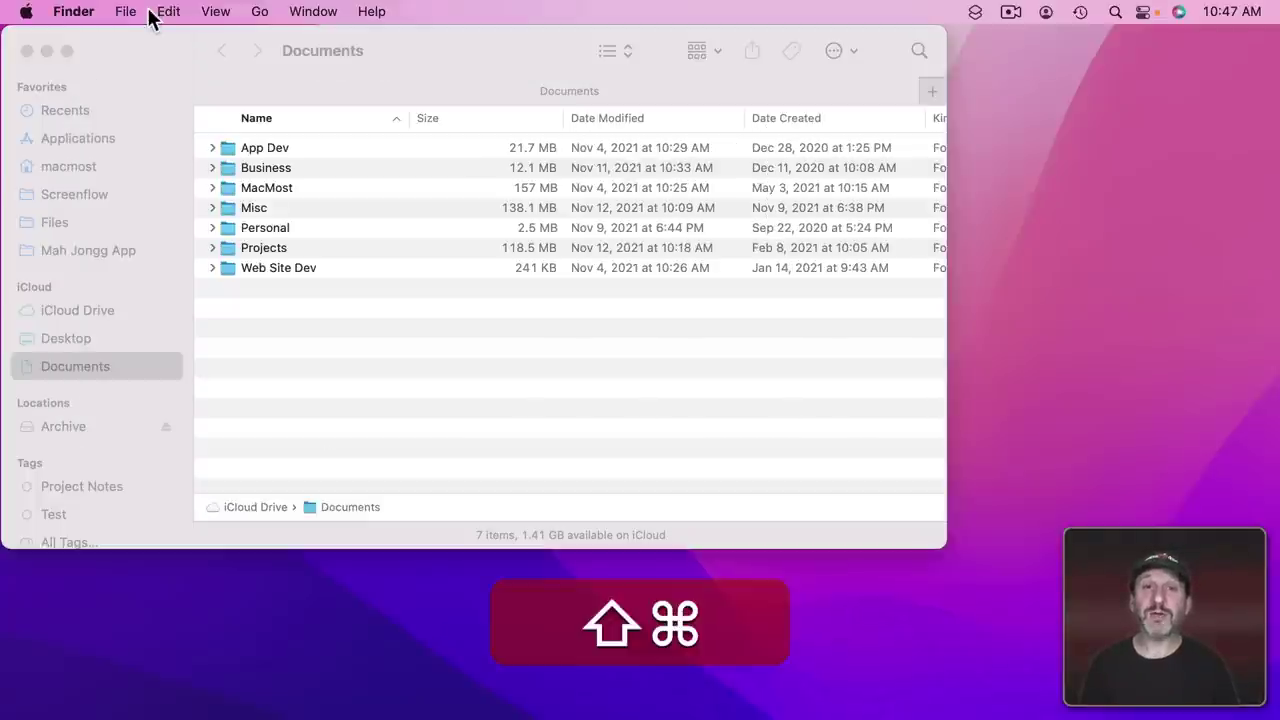
# - Take a timed capture of Finder's File menu showing Option alternates and open it for markup
pyautogui.press('super+shift+5')
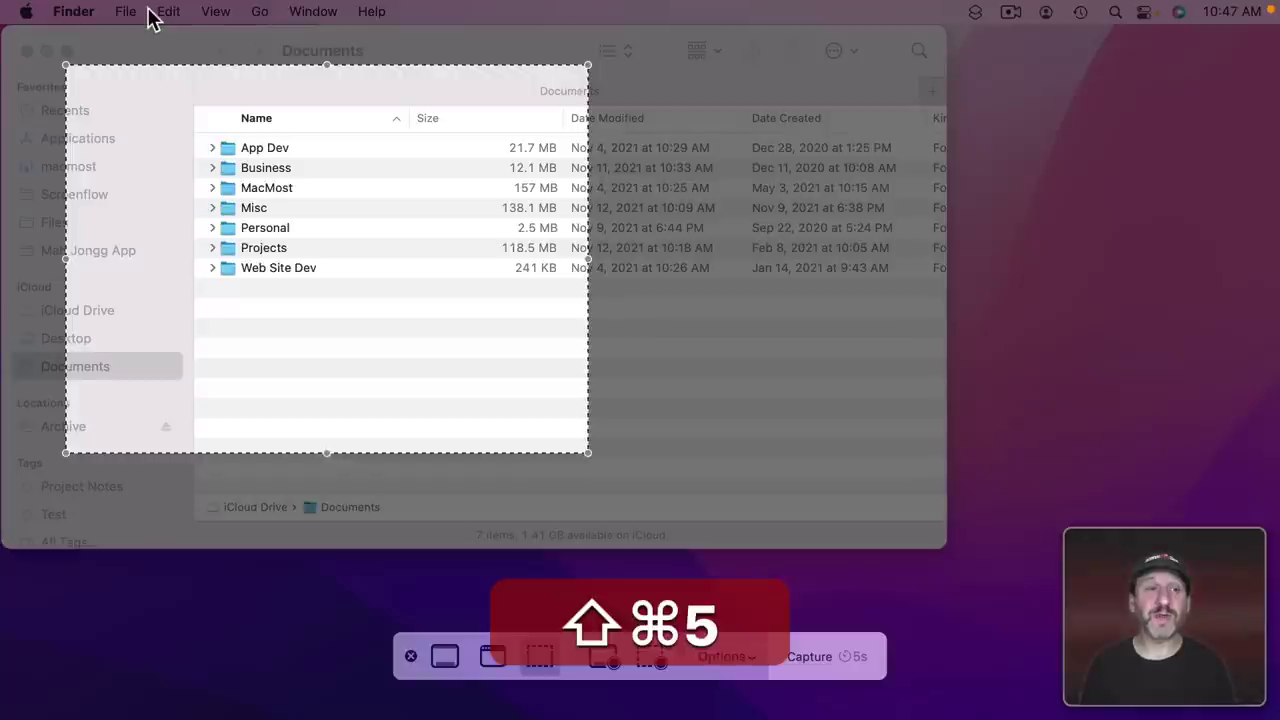
pyautogui.click(836, 676)
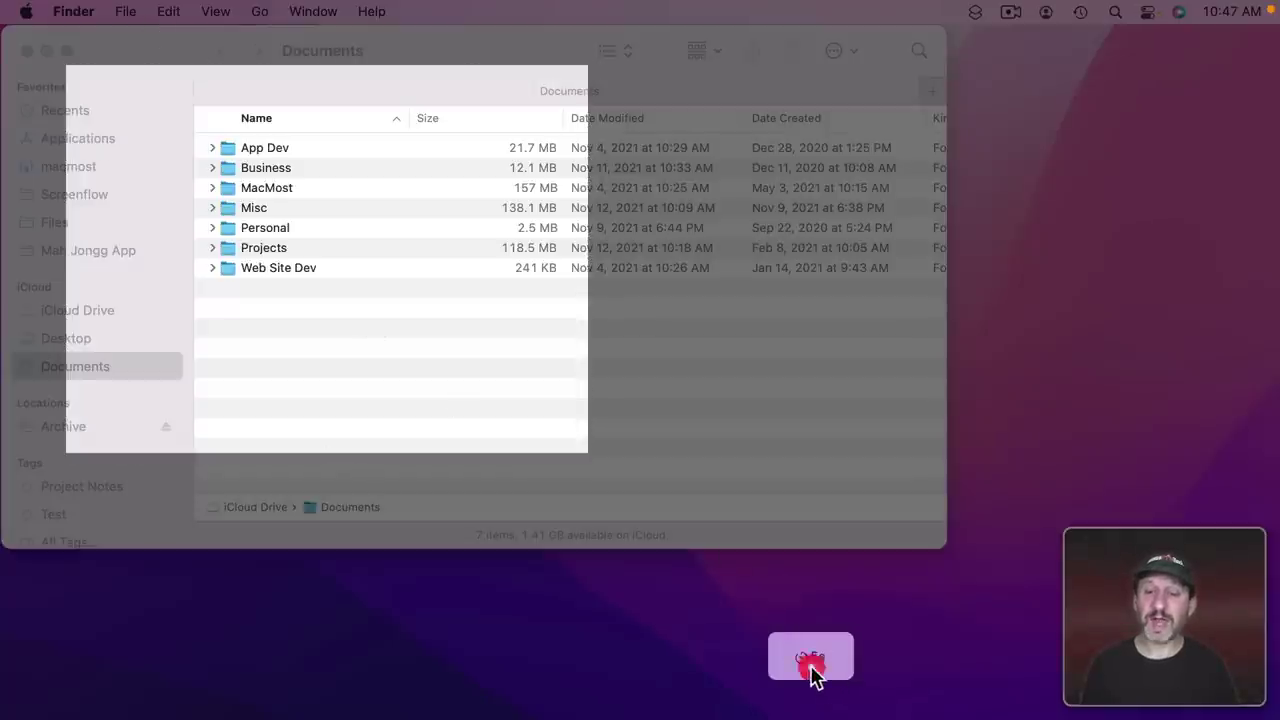
pyautogui.click(125, 12)
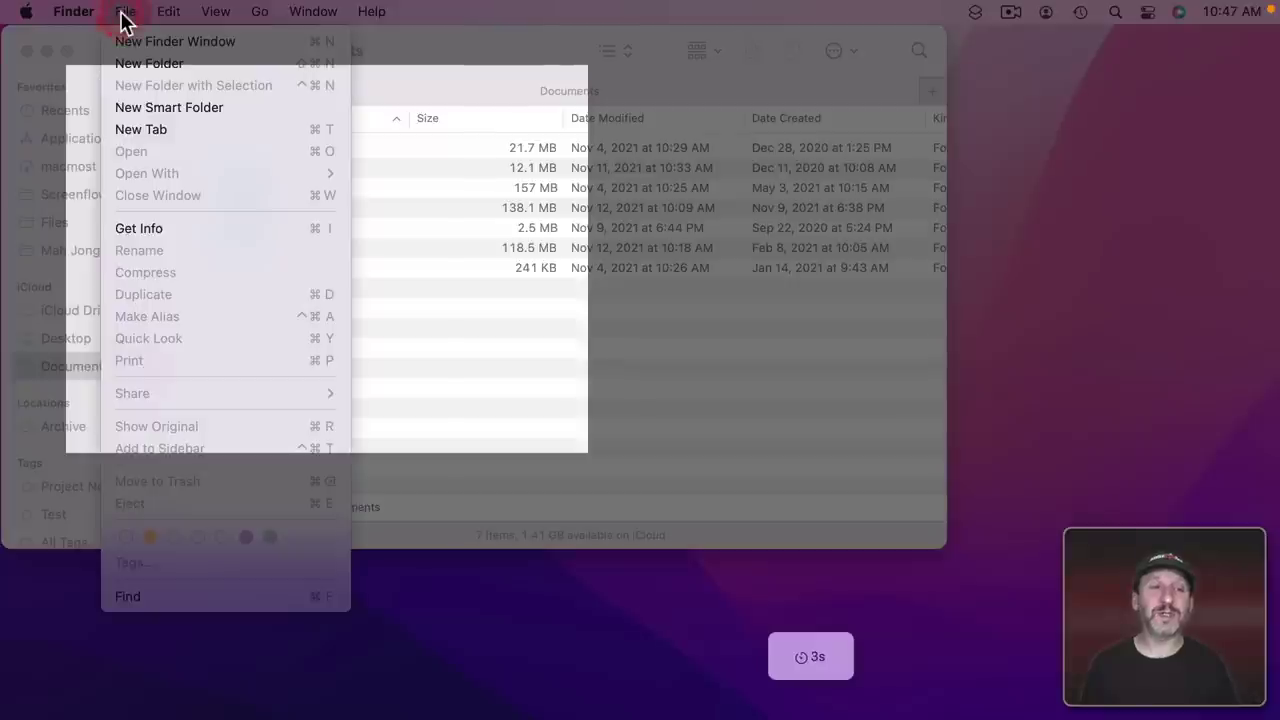
pyautogui.press('alt')
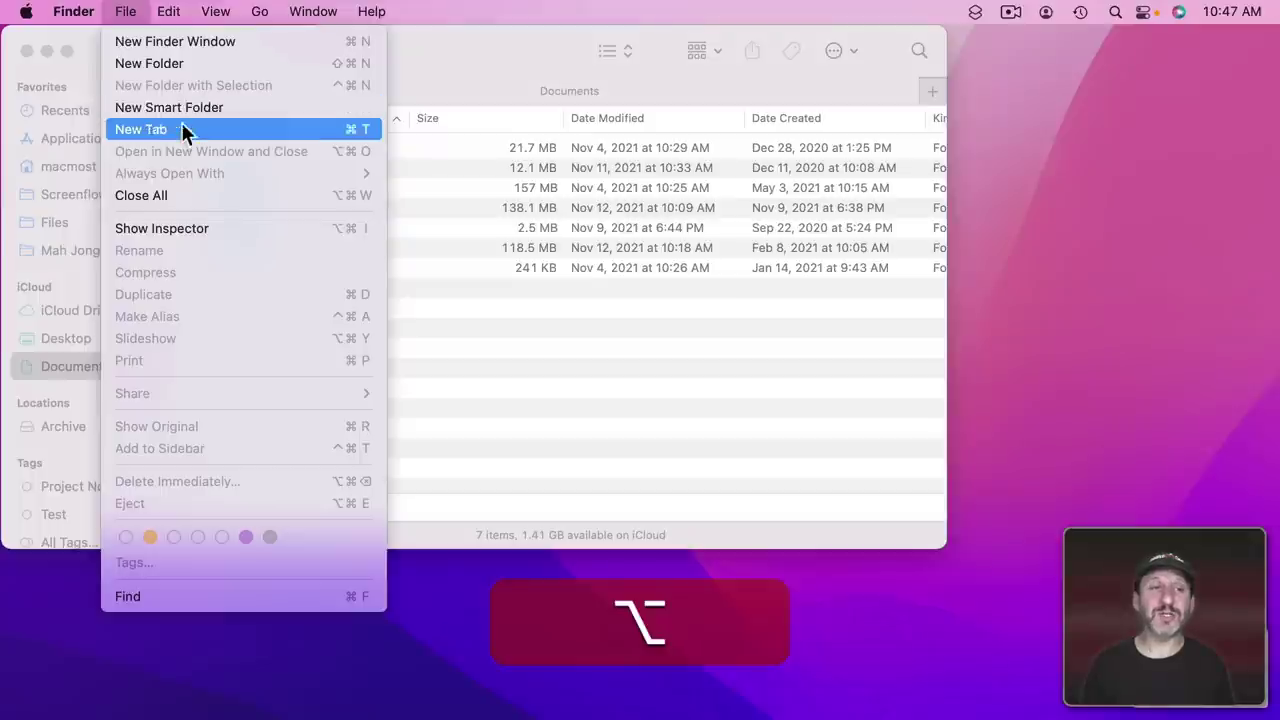
pyautogui.click(851, 557)
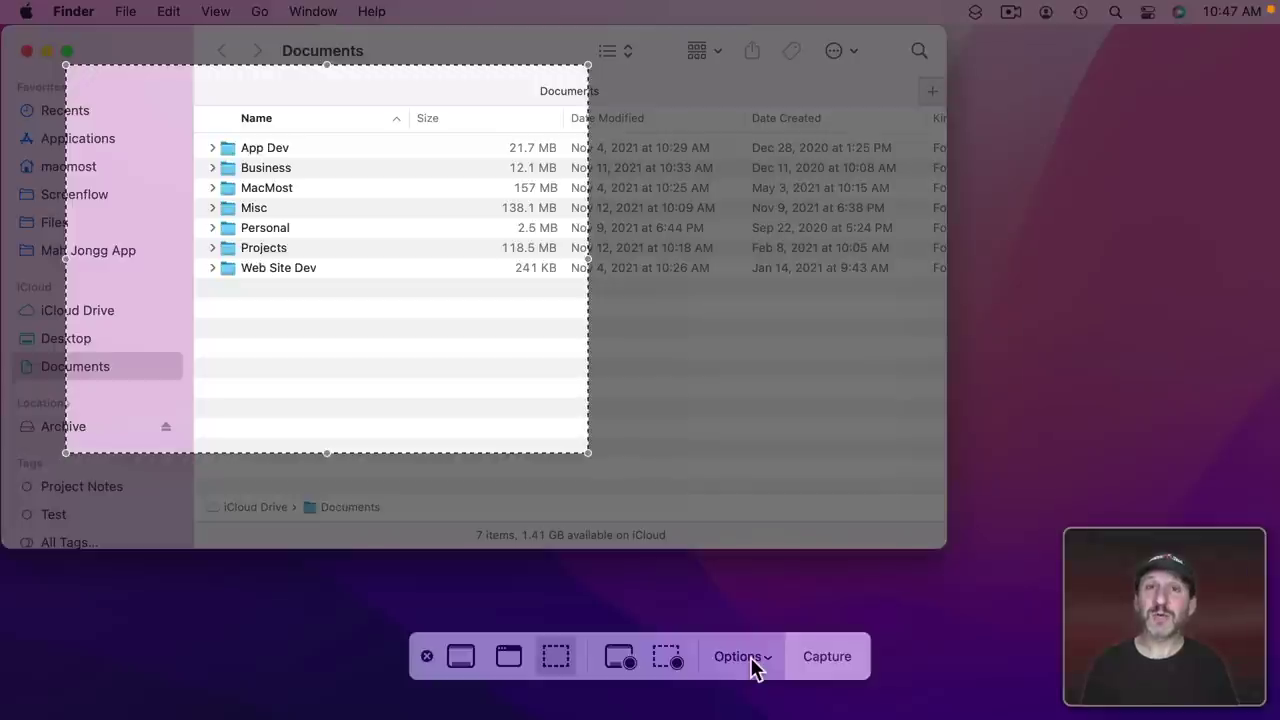
# - Set the capture destination to Mail and capture the selected Documents area into a new message
pyautogui.click(745, 659)
pyautogui.click(766, 370)
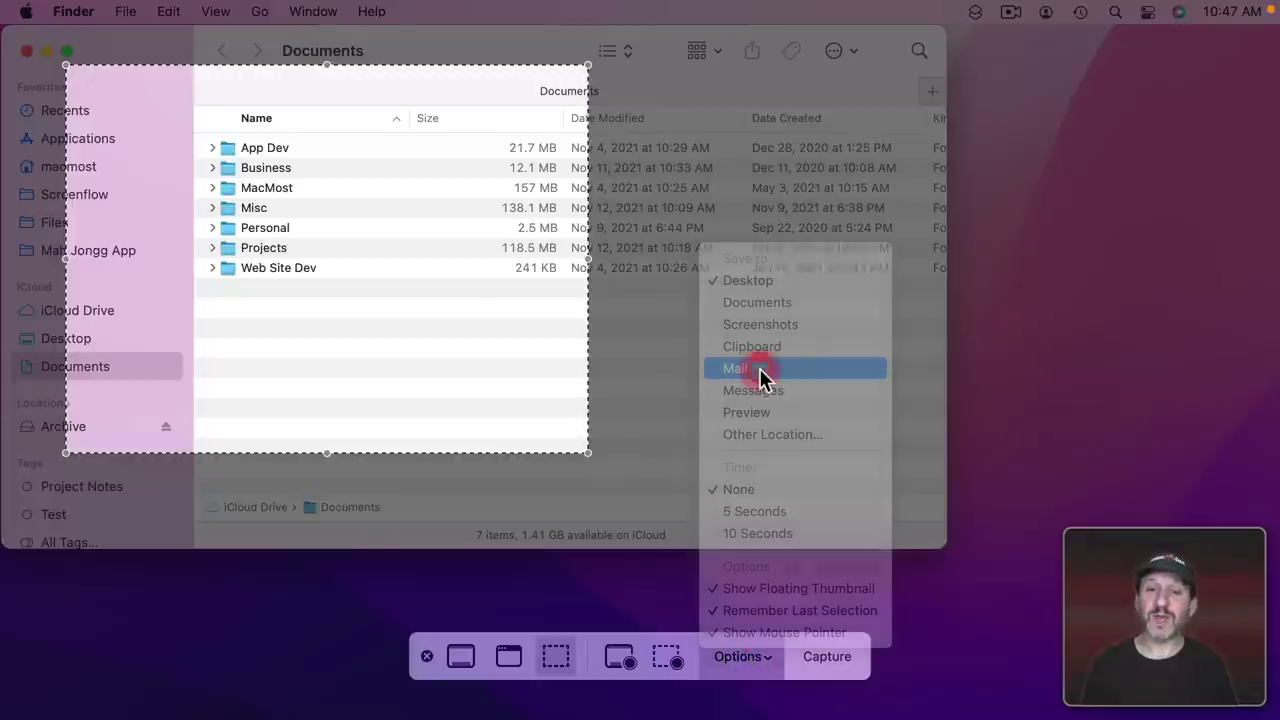
pyautogui.click(827, 656)
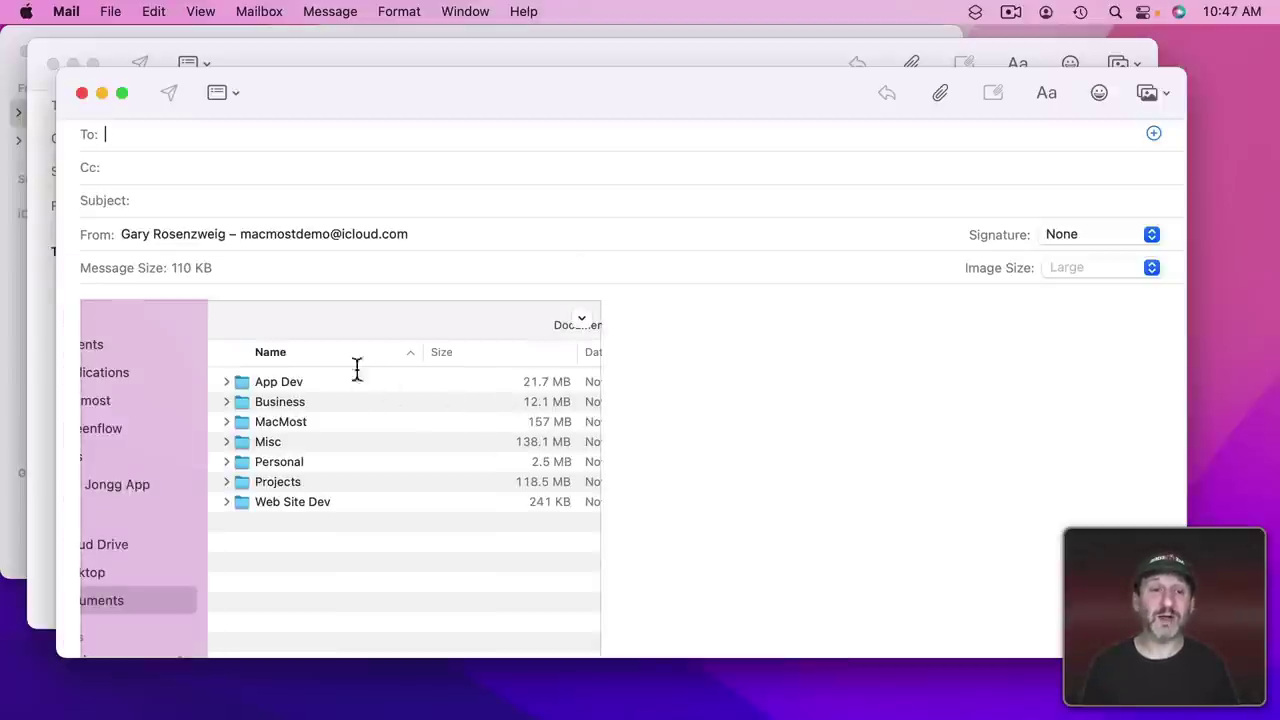
# - Open the attached screenshot in Markup and close it without changes
pyautogui.click(578, 318)
pyautogui.click(594, 341)
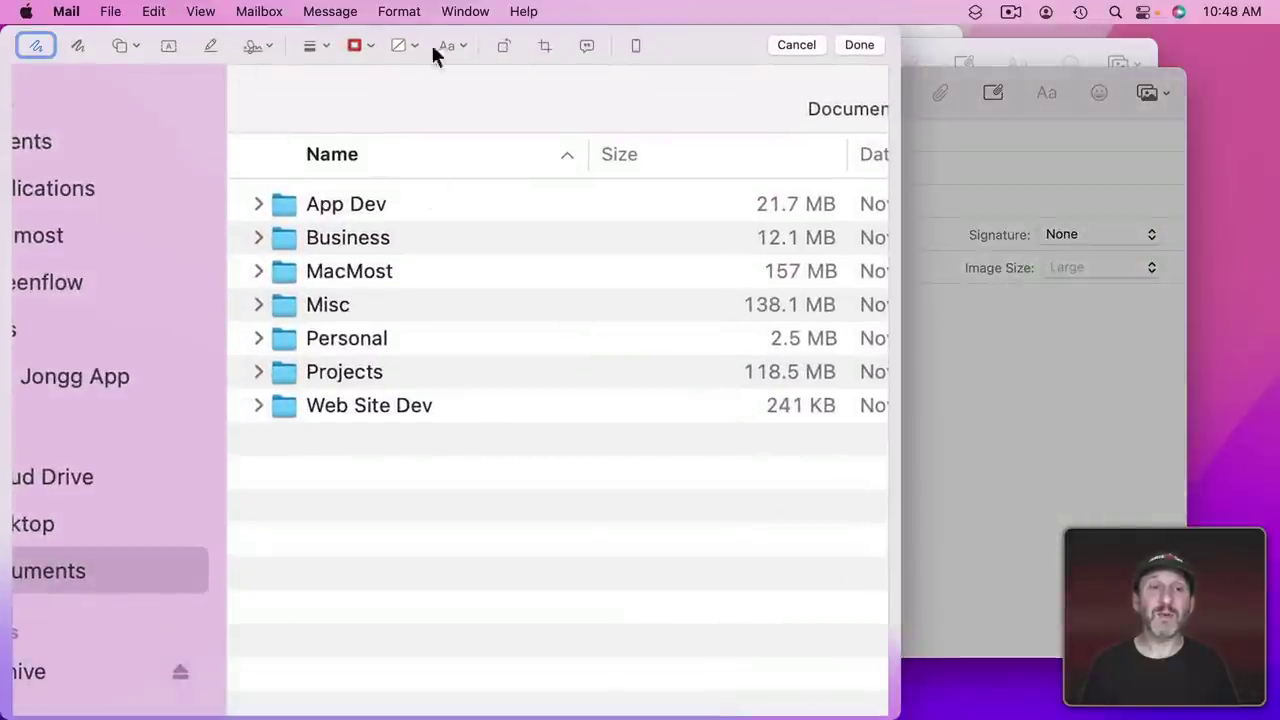
pyautogui.click(857, 46)
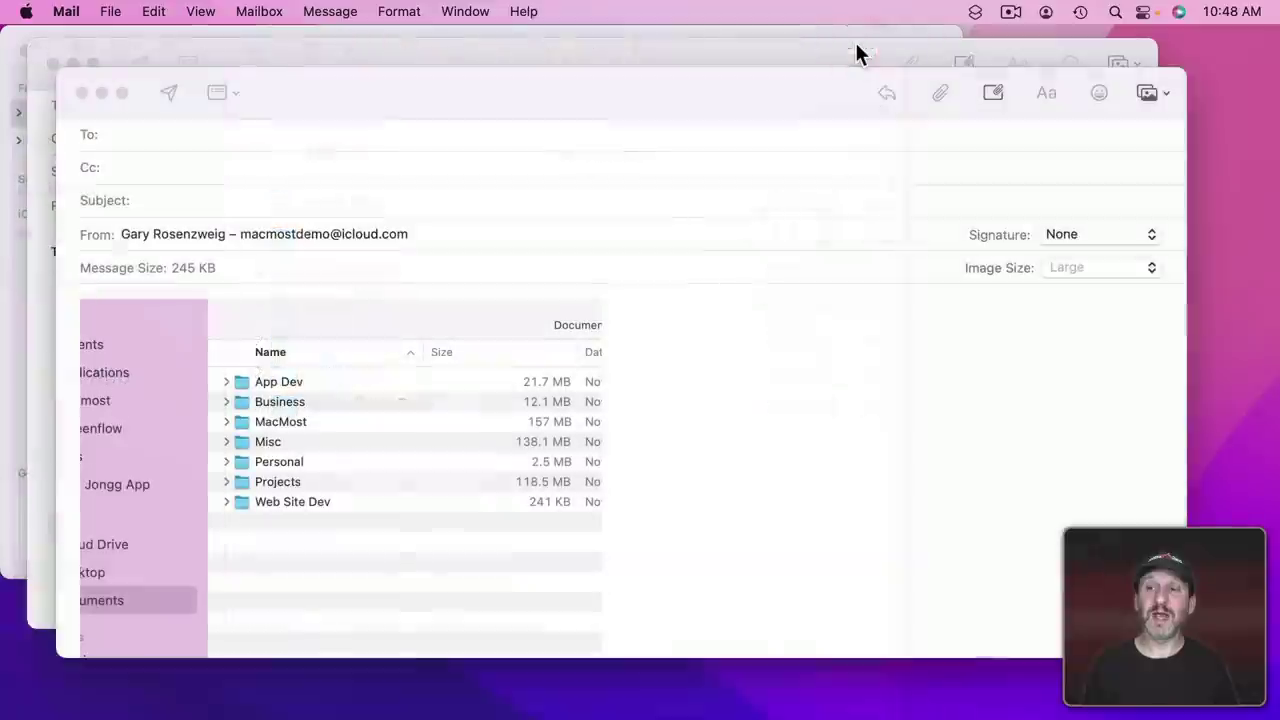
# - Switch the attachment's Image Size to Small, then back to Actual Size (about 348 KB)
pyautogui.click(1080, 270)
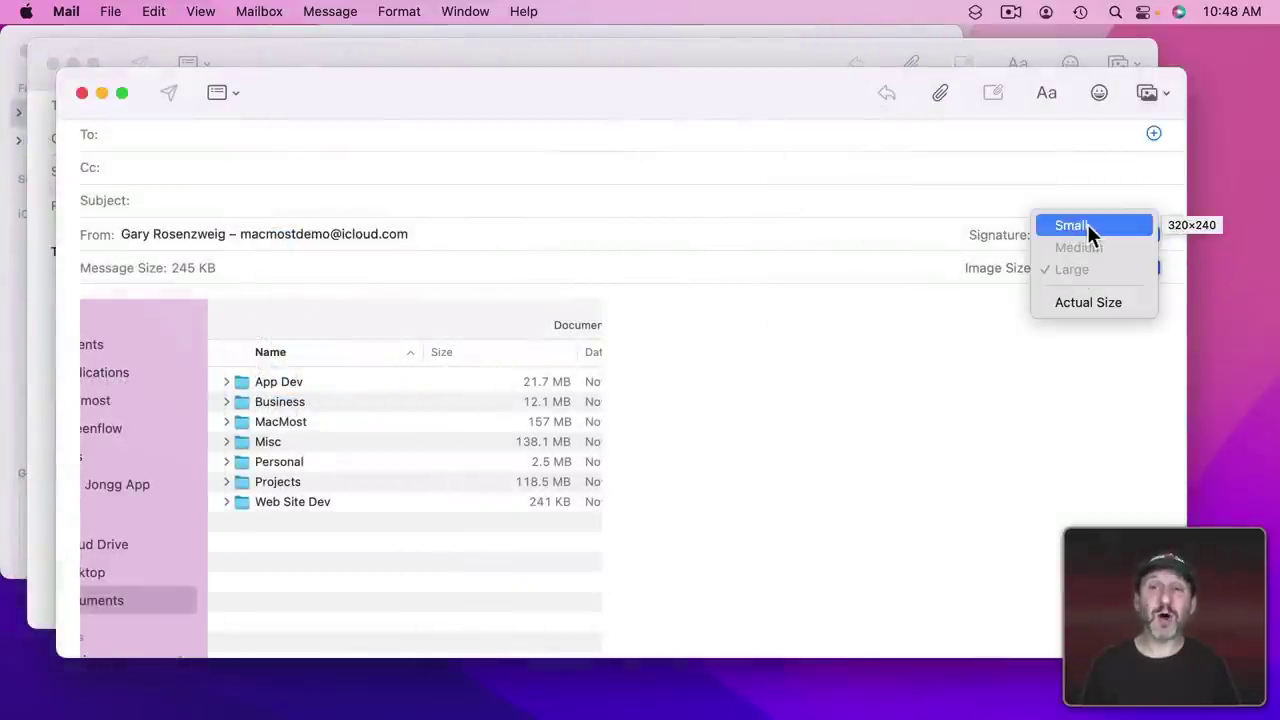
pyautogui.click(1087, 224)
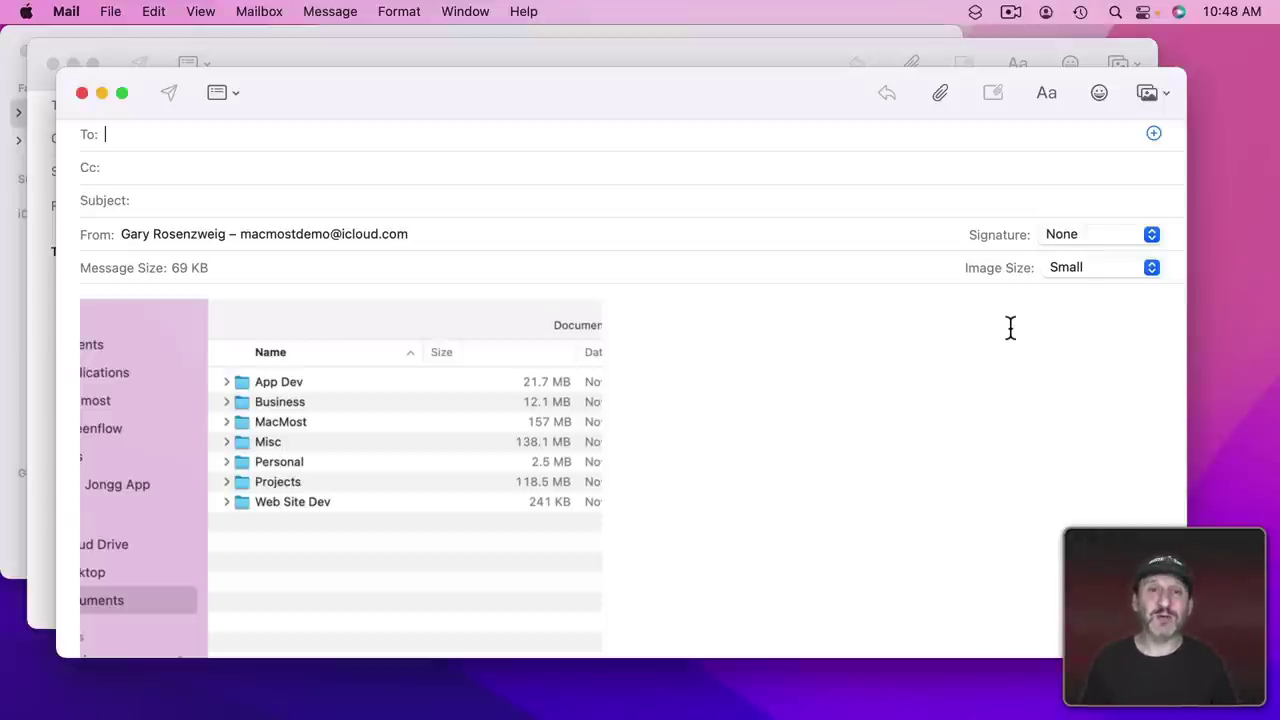
pyautogui.moveTo(372, 432)
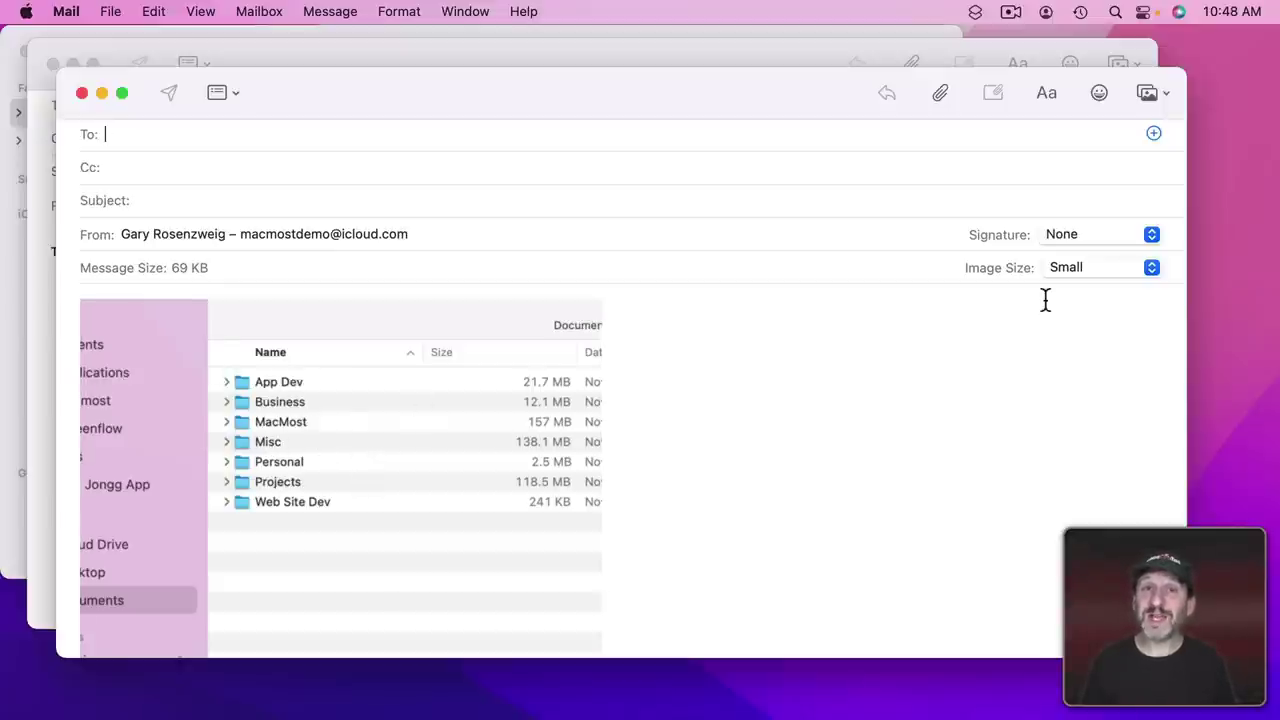
pyautogui.click(1075, 267)
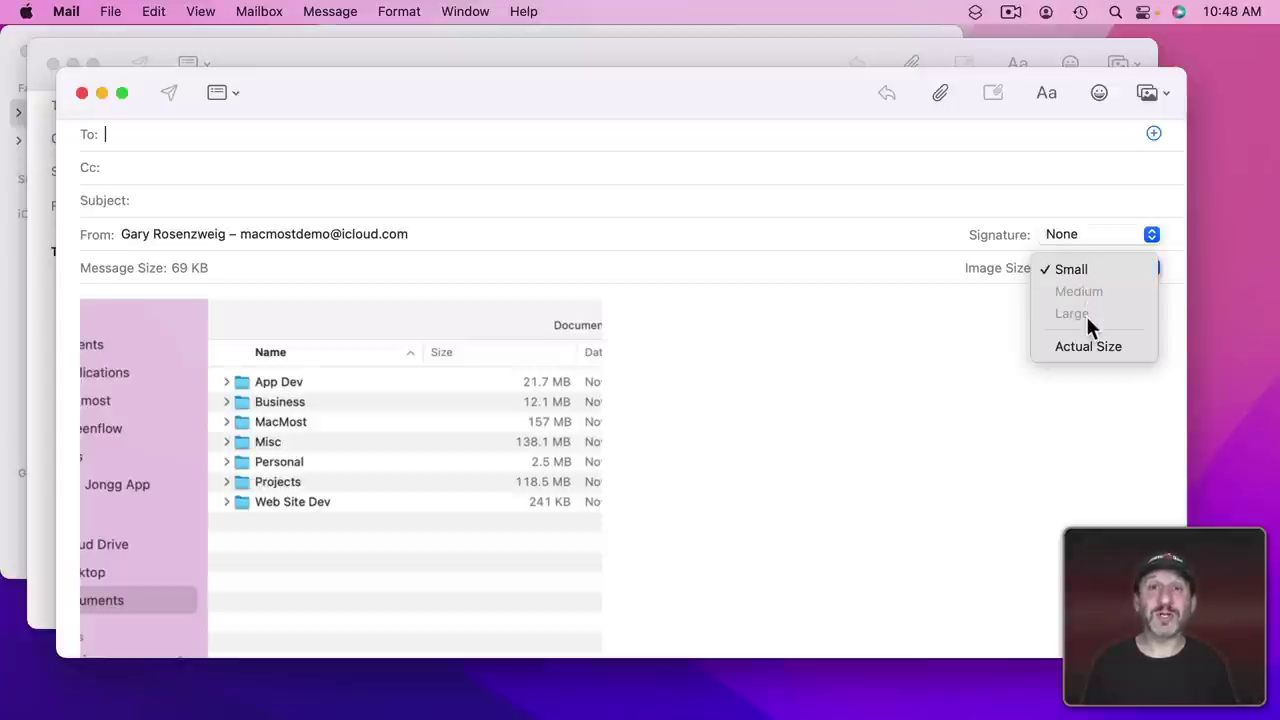
pyautogui.click(1088, 345)
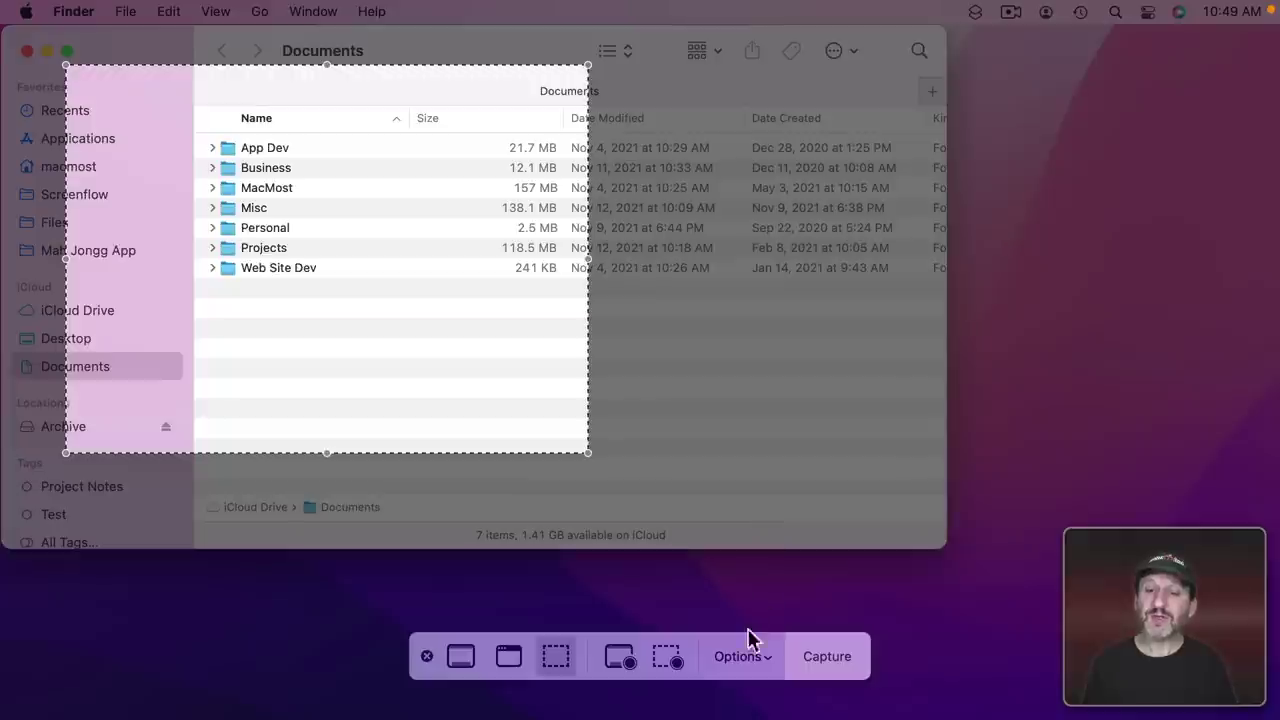
# - Set the capture destination to Preview and capture the selected Documents area
pyautogui.click(740, 657)
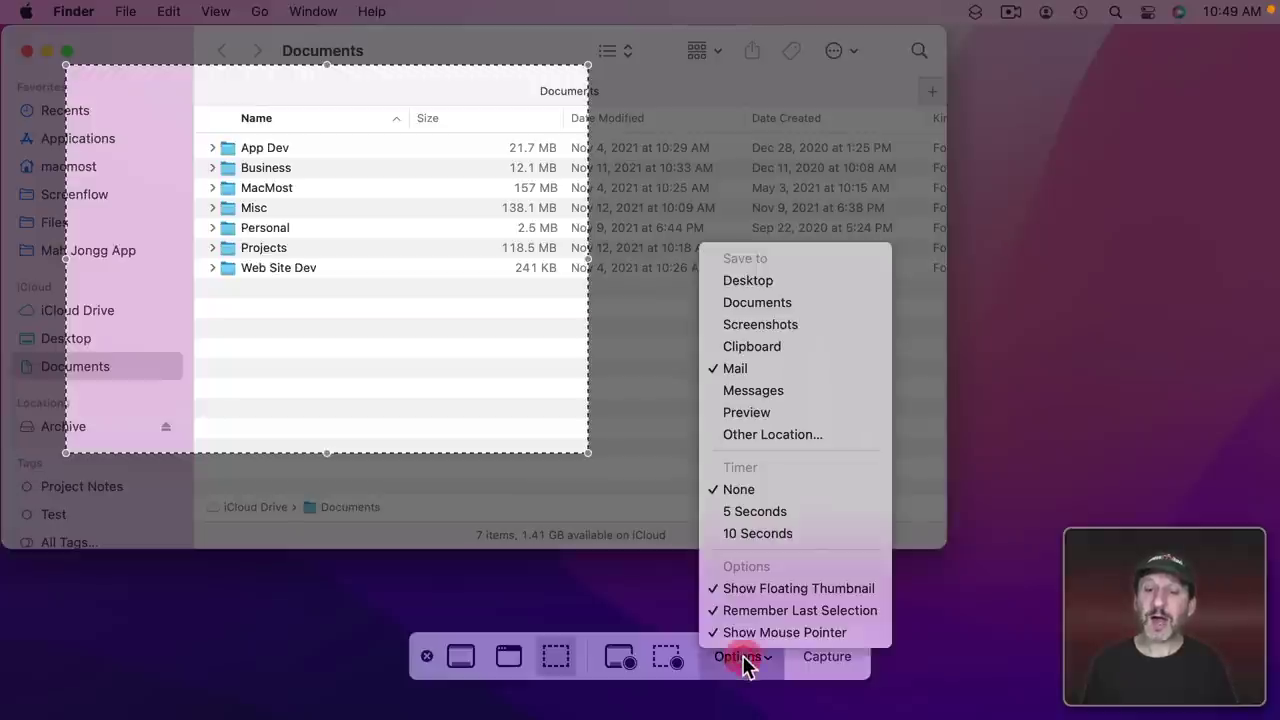
pyautogui.click(746, 414)
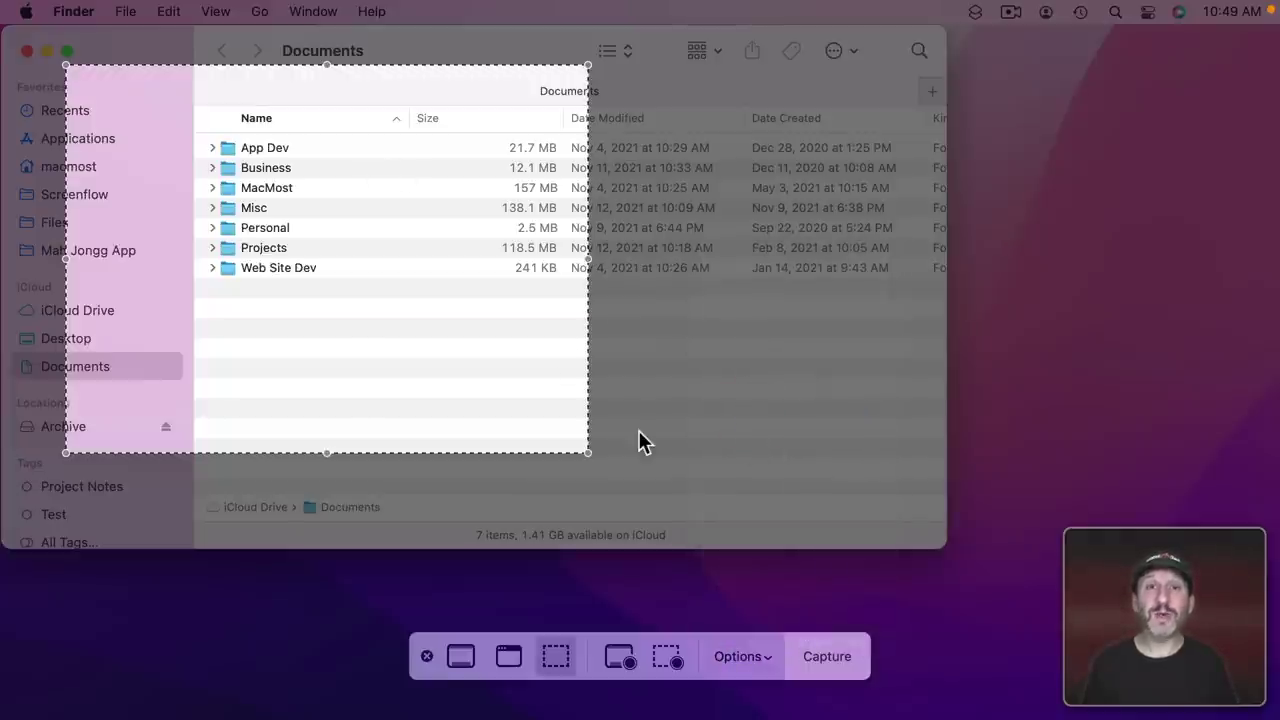
pyautogui.click(817, 656)
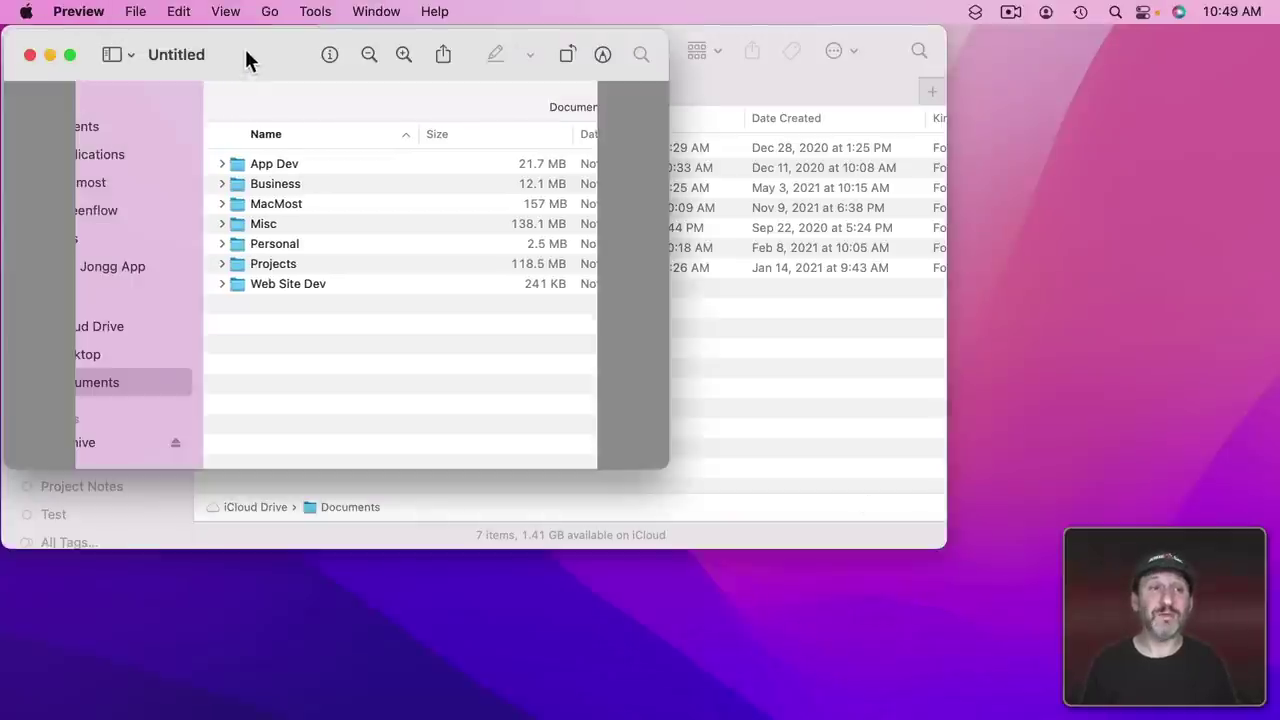
# - Move the Untitled Preview window down and right and show its Markup toolbar
pyautogui.moveTo(248, 60); pyautogui.dragTo(304, 89)
pyautogui.click(659, 85)
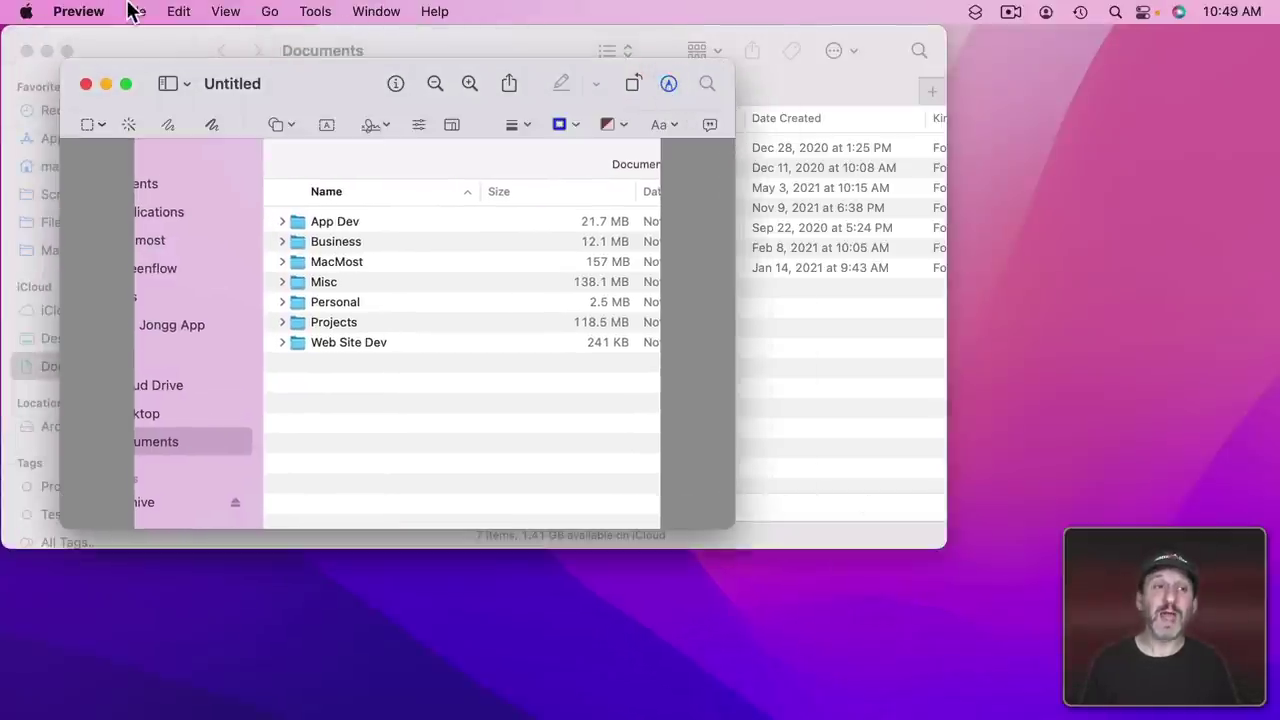
pyautogui.moveTo(241, 85)
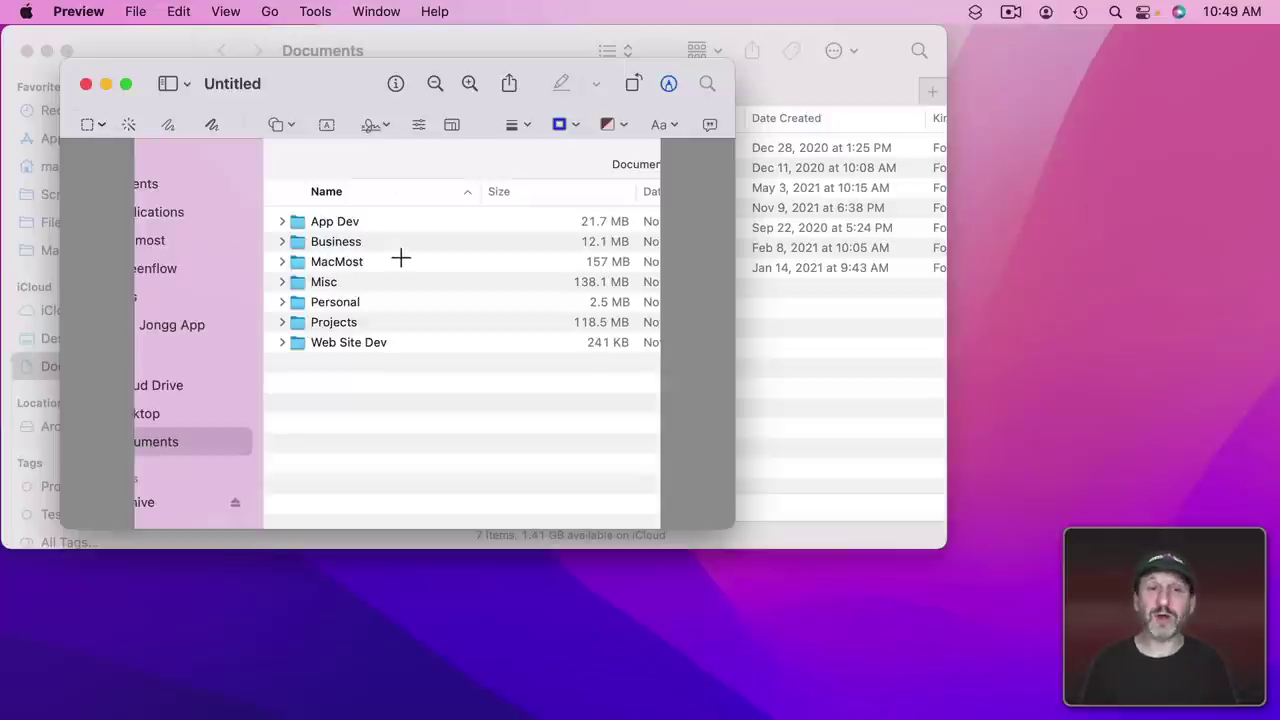
pyautogui.click(135, 11)
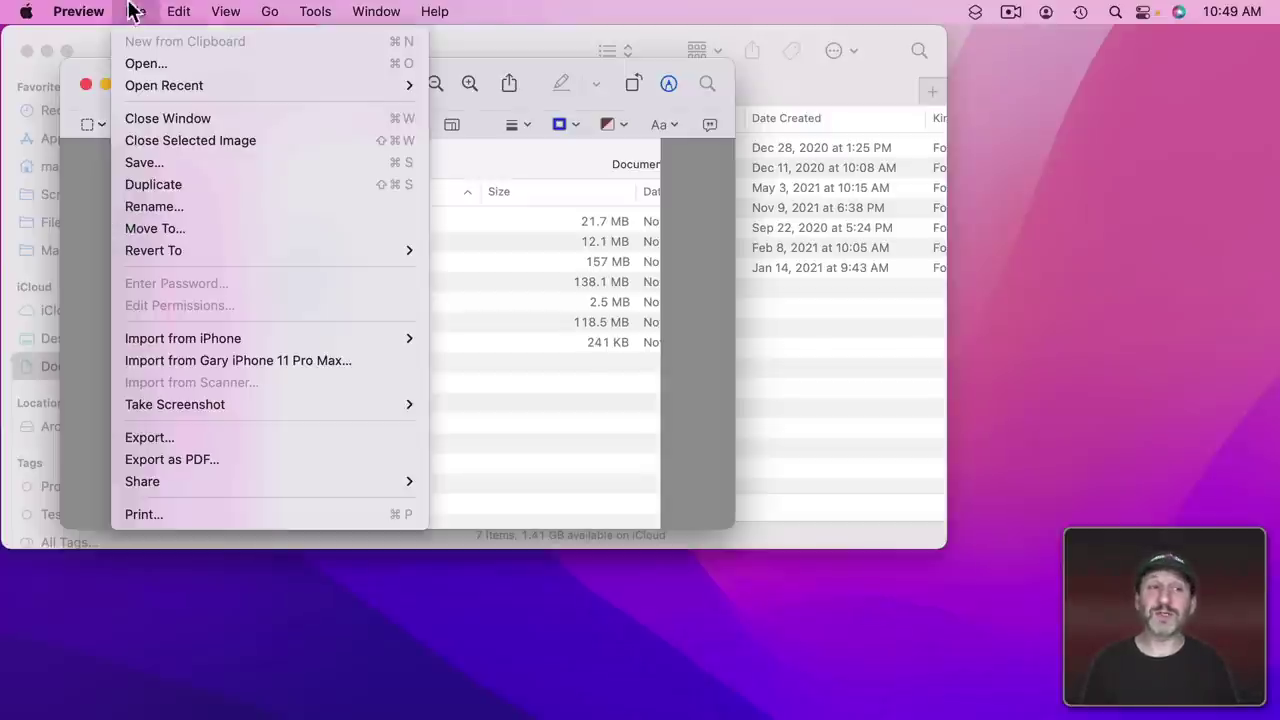
# - Save the Untitled image as JPEG, lowering quality until the estimated size drops to 36 KB
pyautogui.click(166, 163)
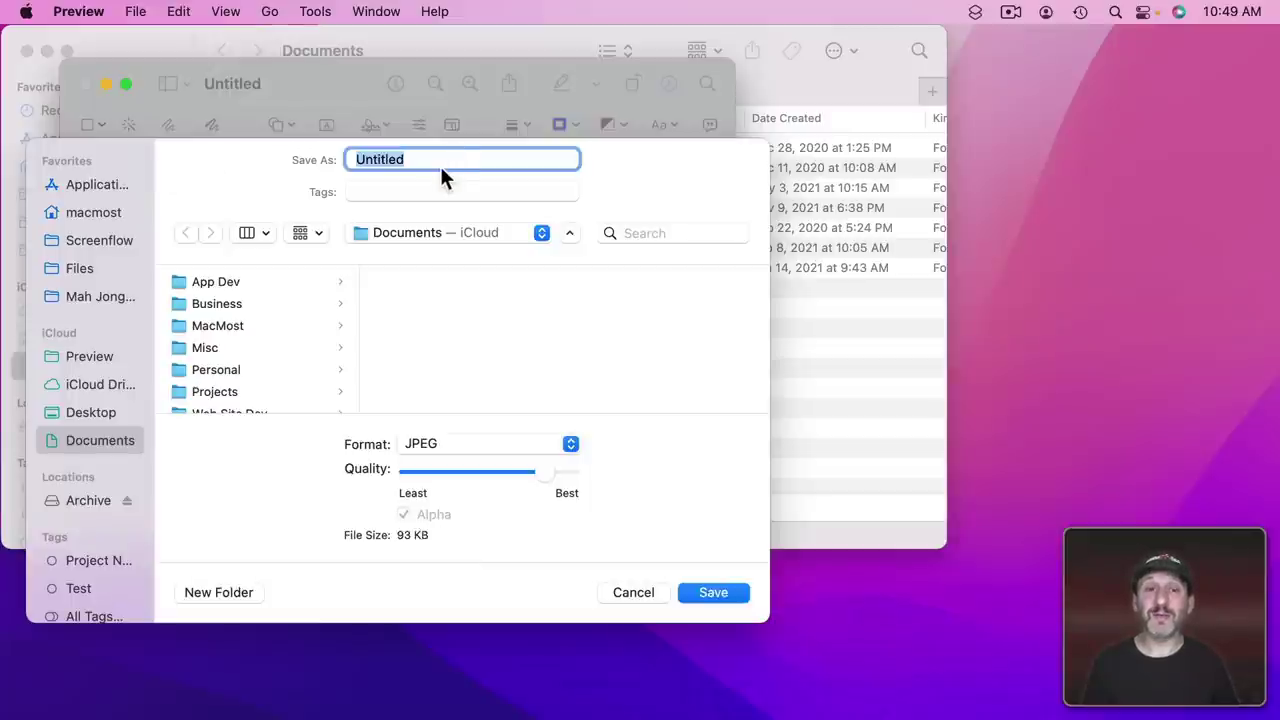
pyautogui.click(447, 444)
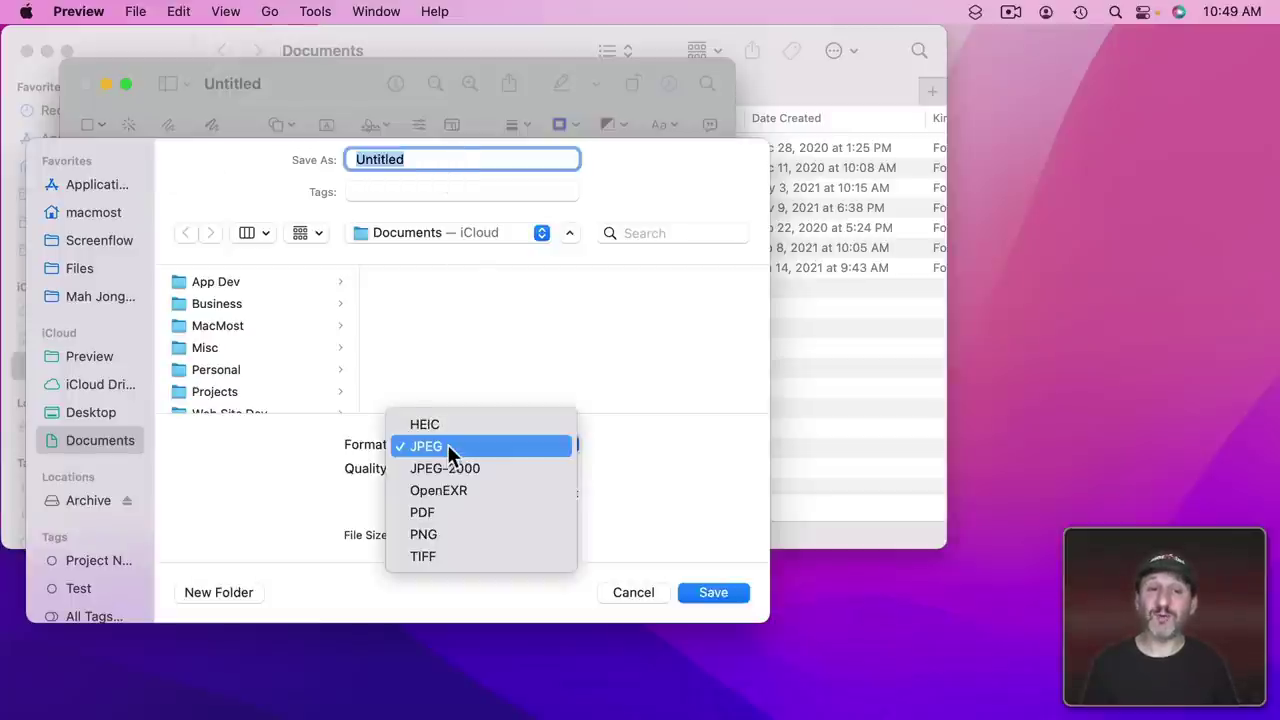
pyautogui.click(314, 458)
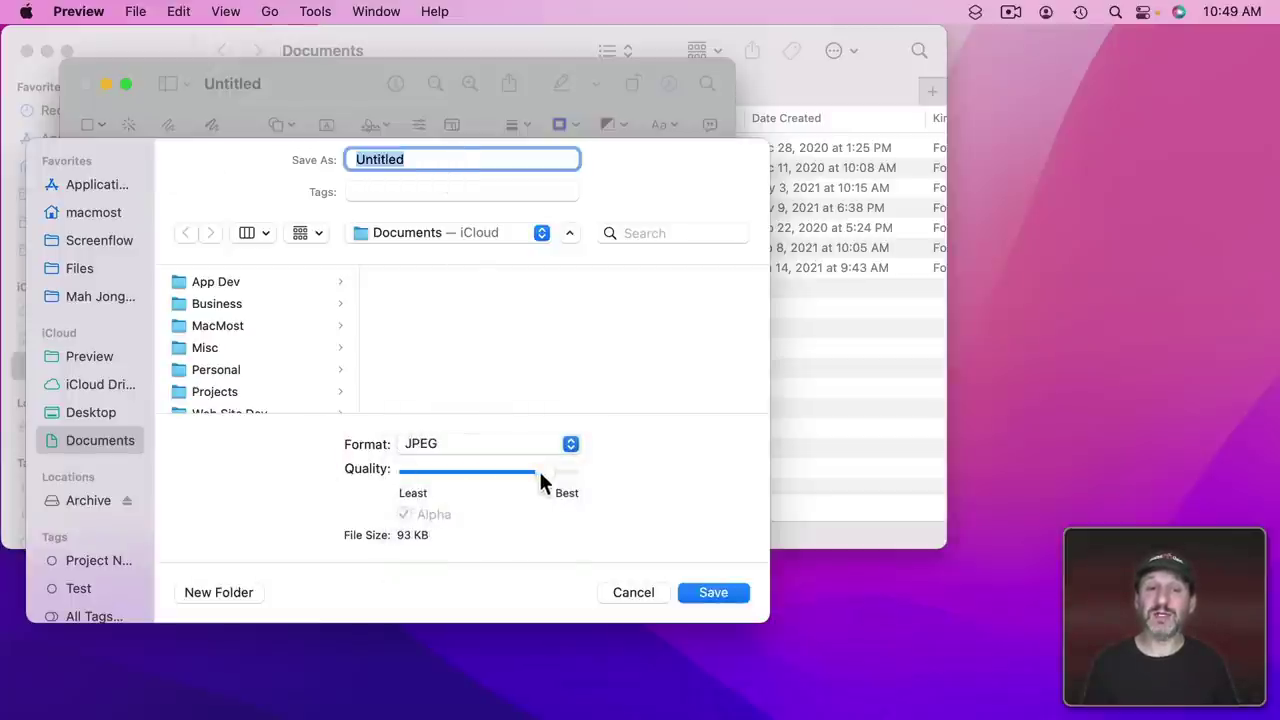
pyautogui.moveTo(477, 478); pyautogui.dragTo(476, 478)
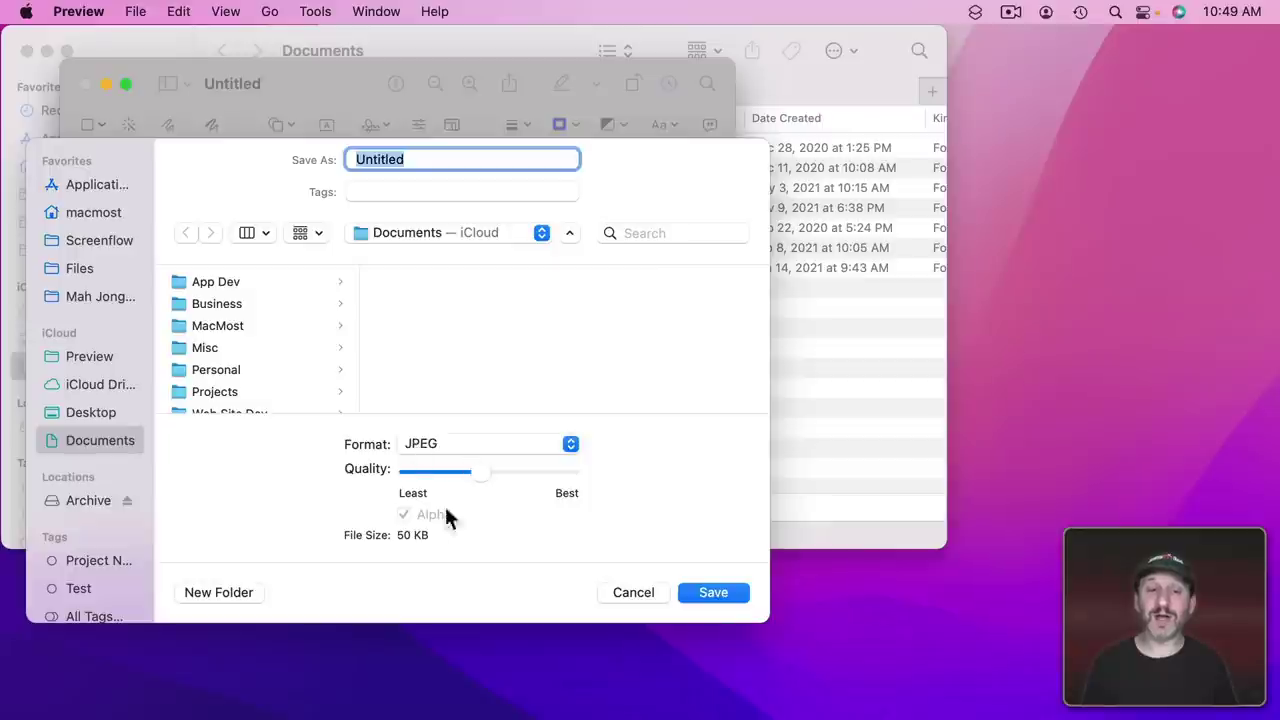
pyautogui.moveTo(456, 480); pyautogui.dragTo(445, 498)
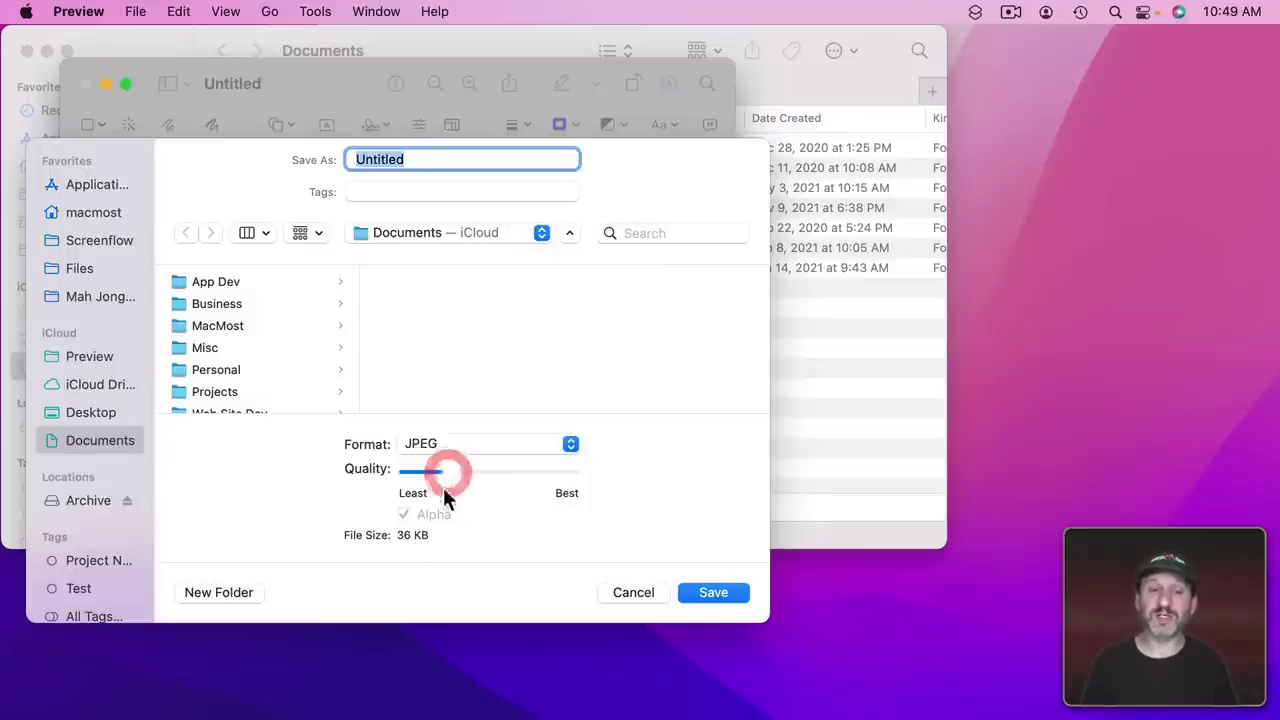